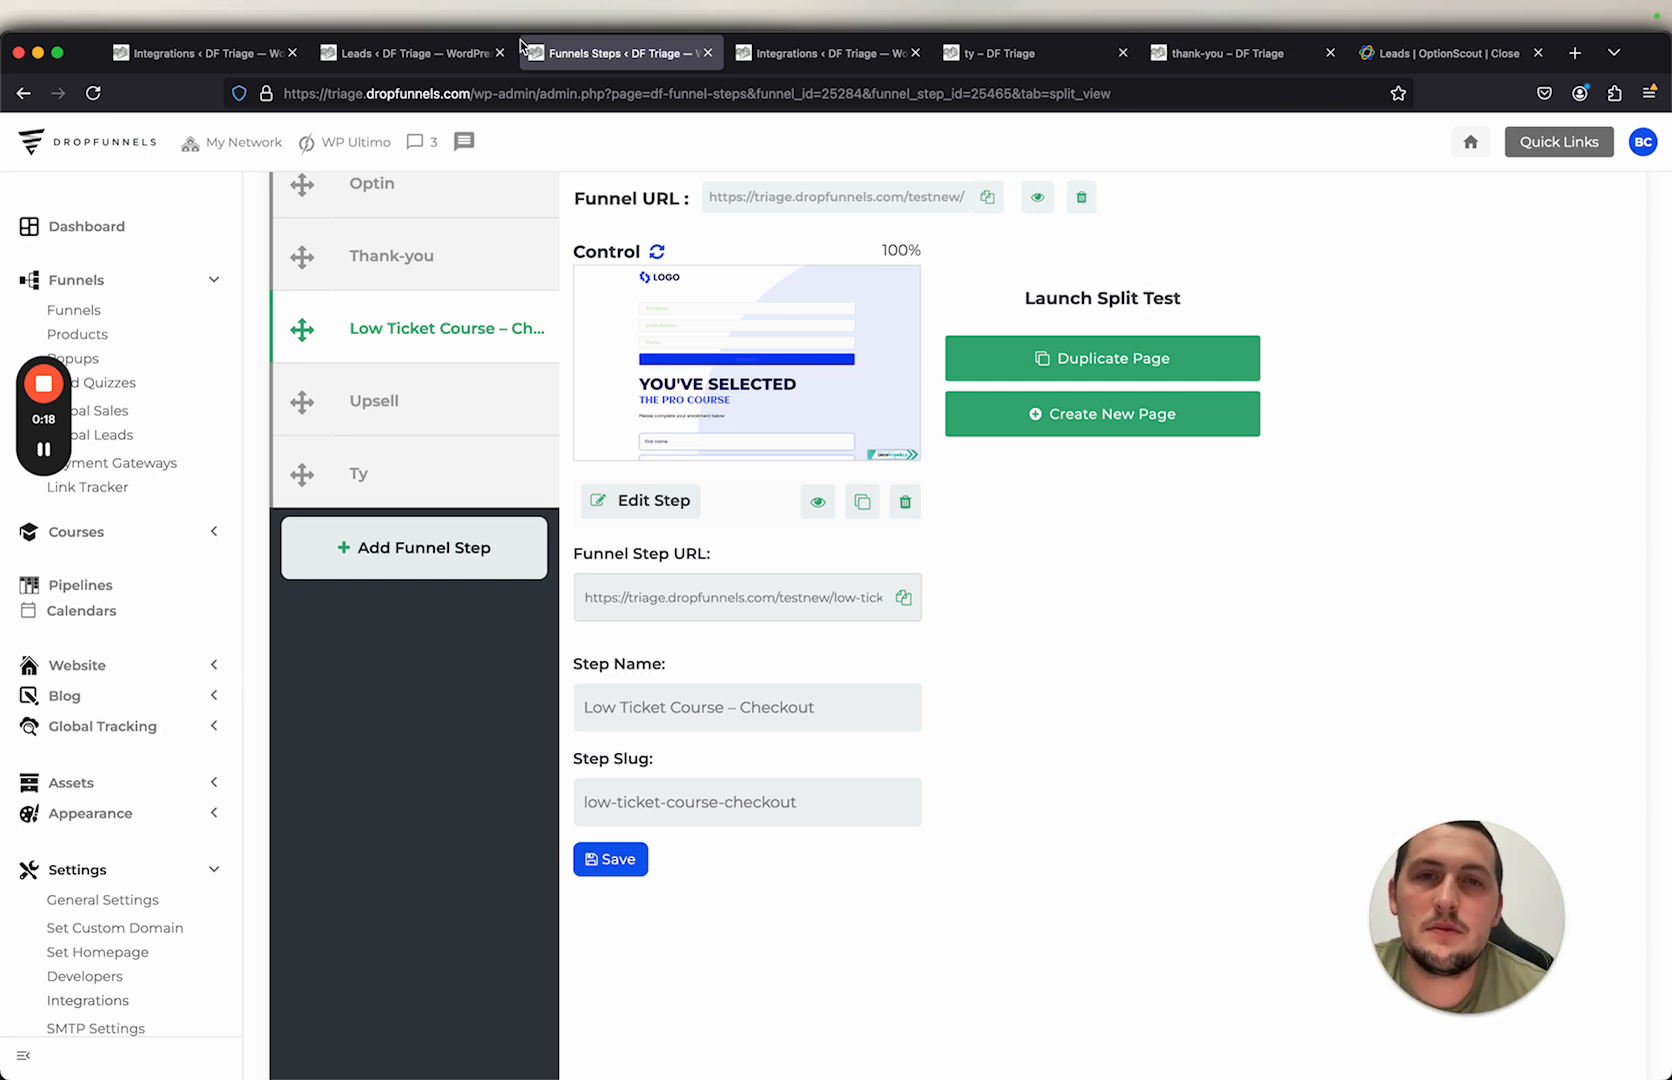
Step: Open the Close integration configuration and log out of the connected Close account
click(797, 48)
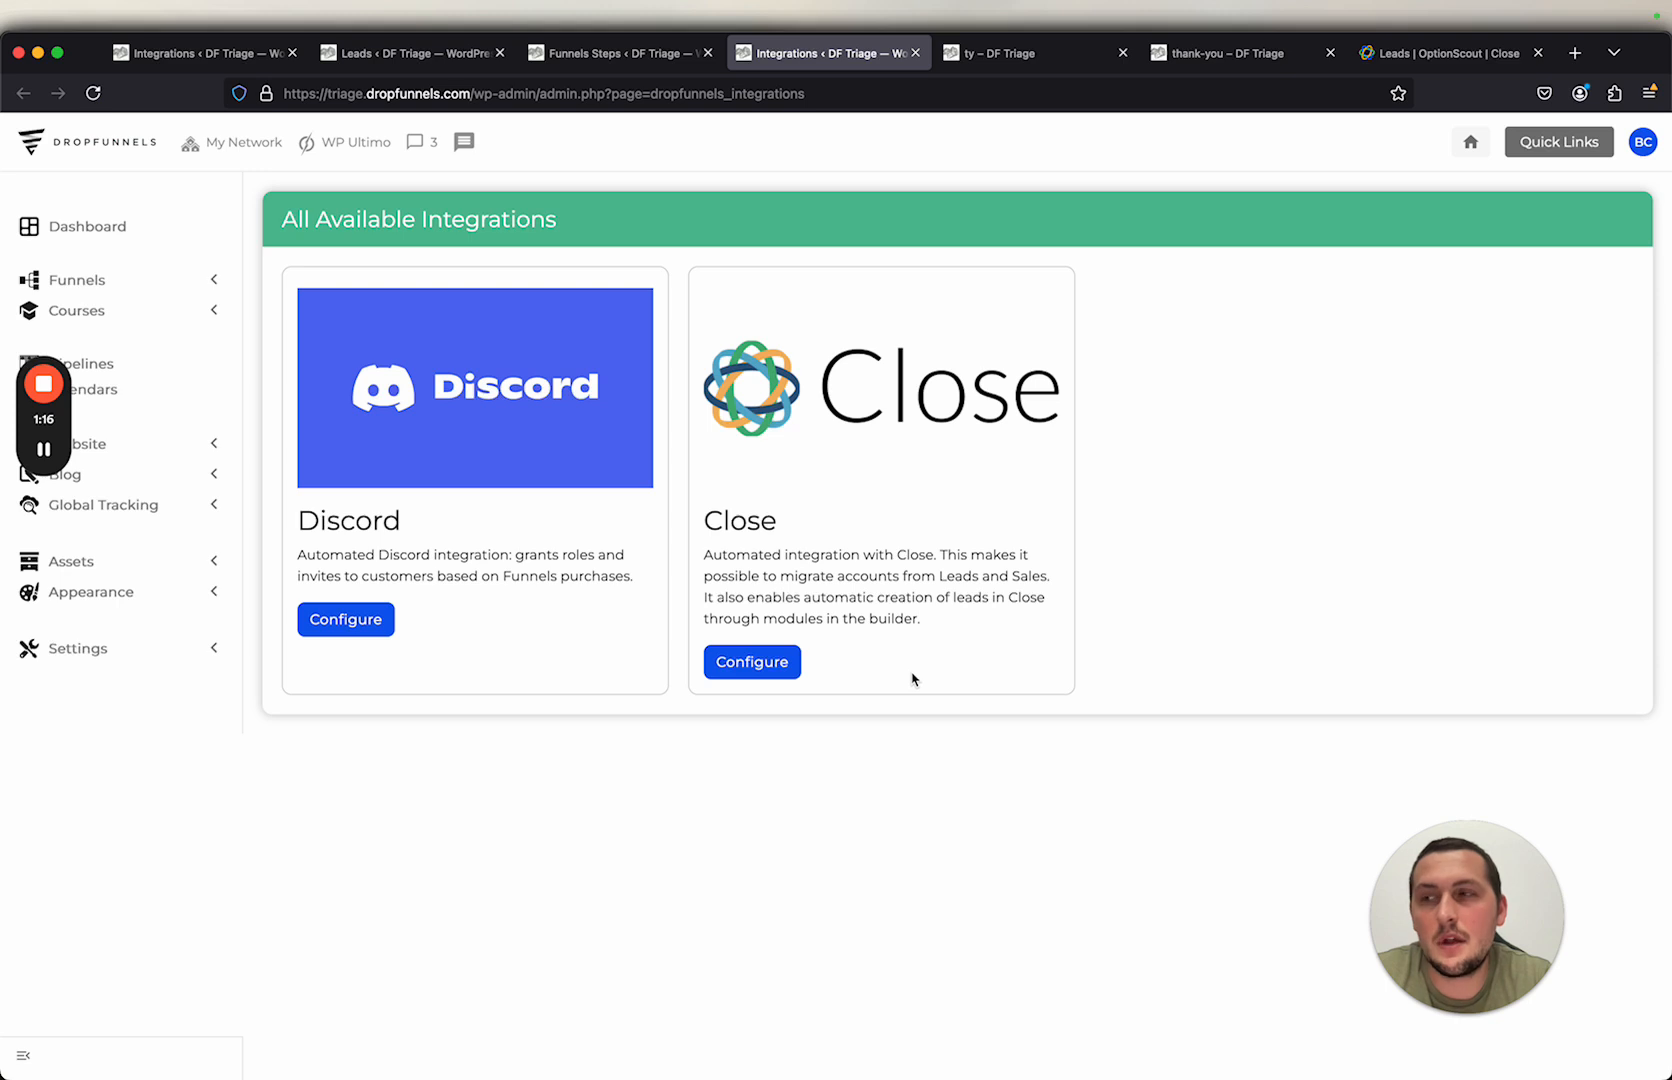
click(782, 674)
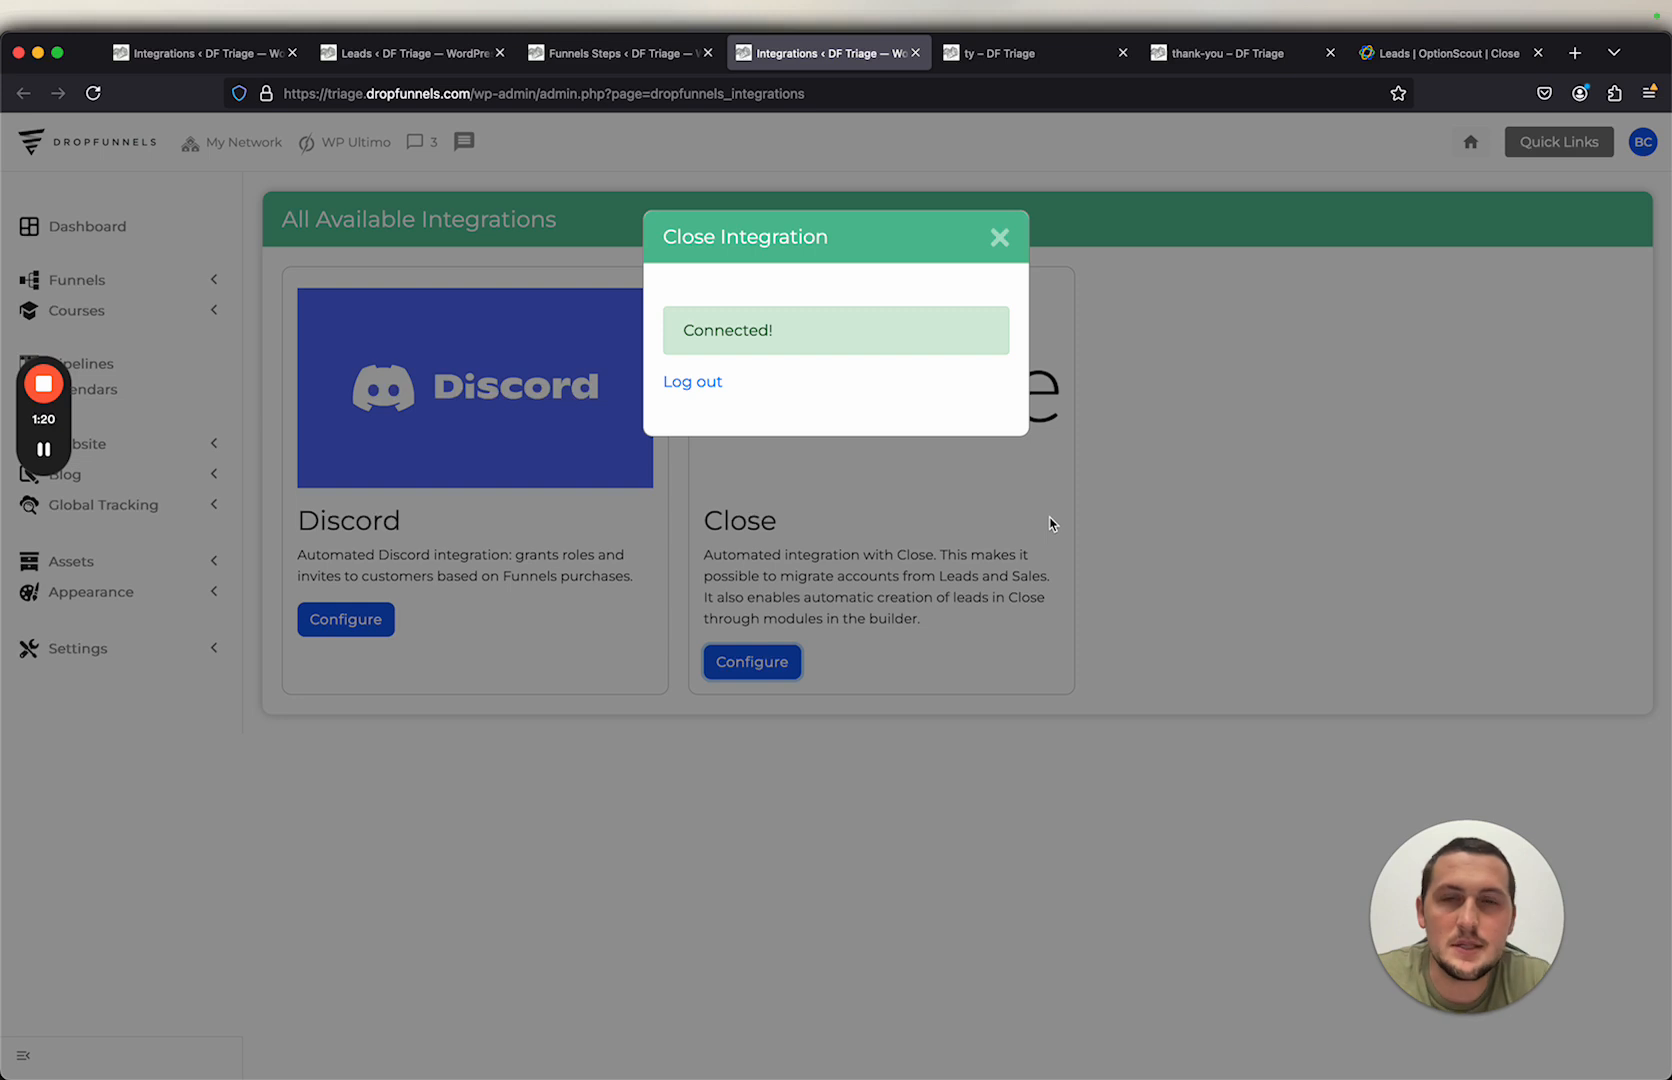
click(706, 388)
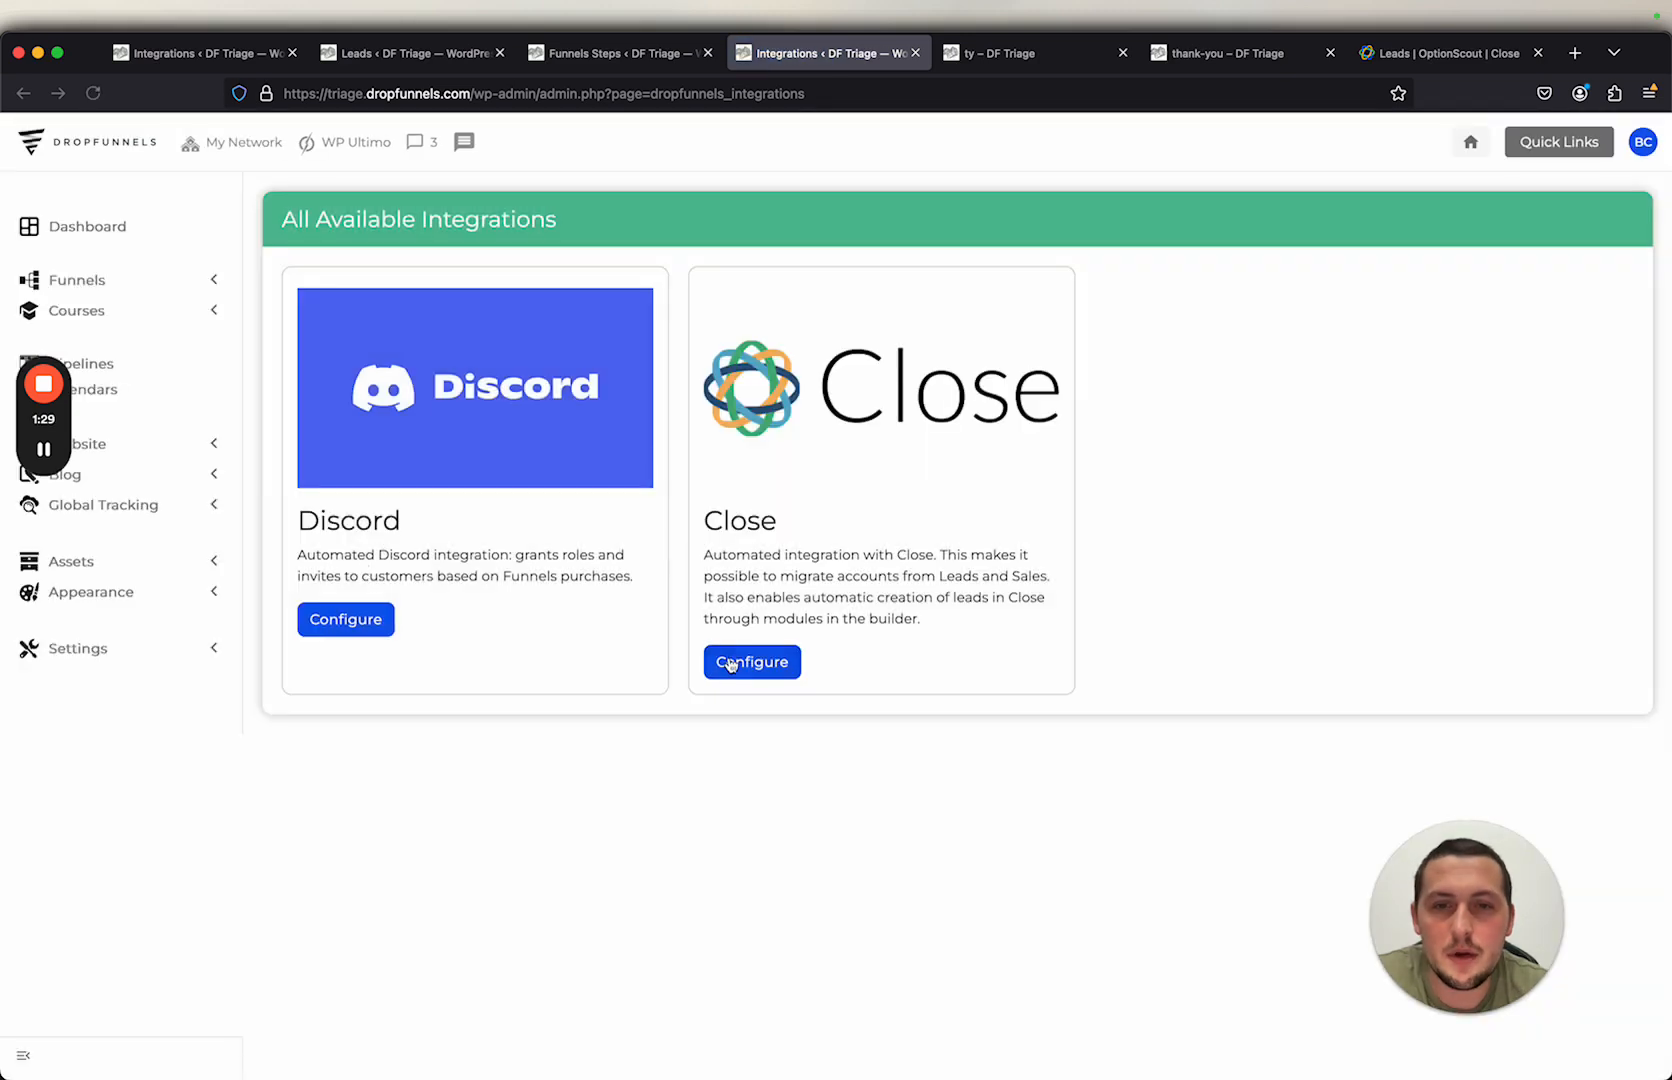
Step: Reconnect the Close integration, allowing DropFunnels access to the OptionScout organization, and close the dialog
click(729, 662)
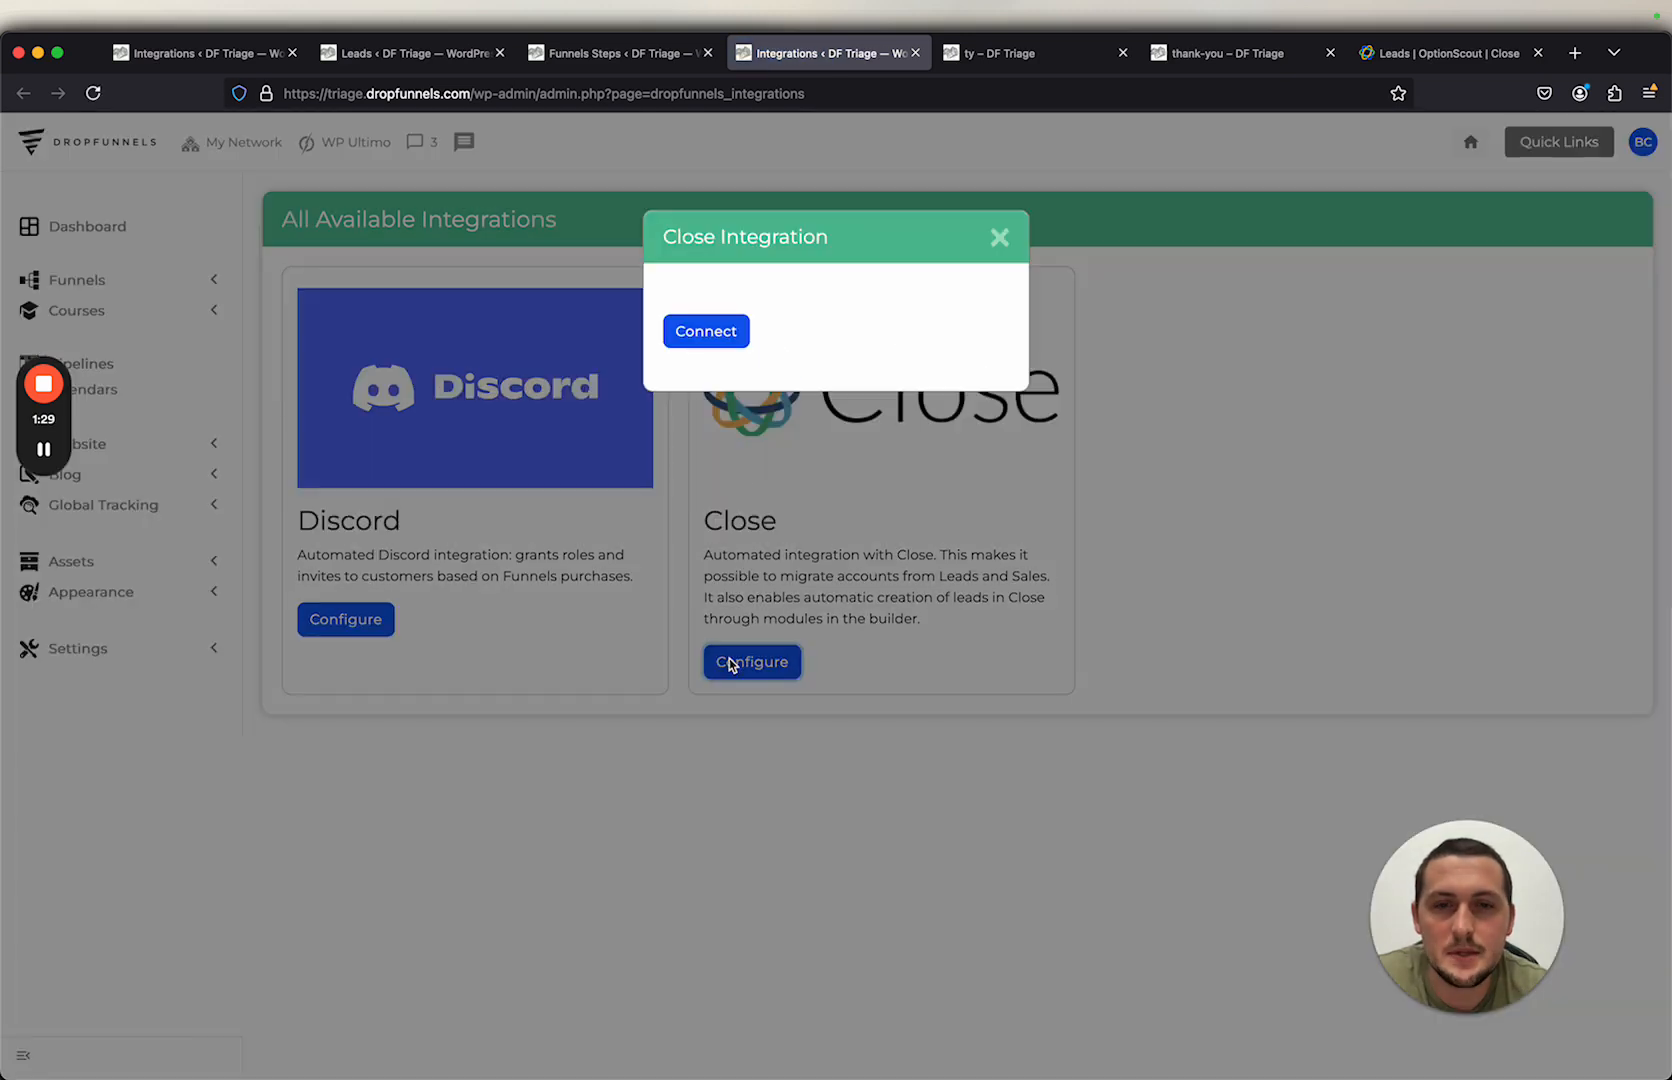
click(697, 333)
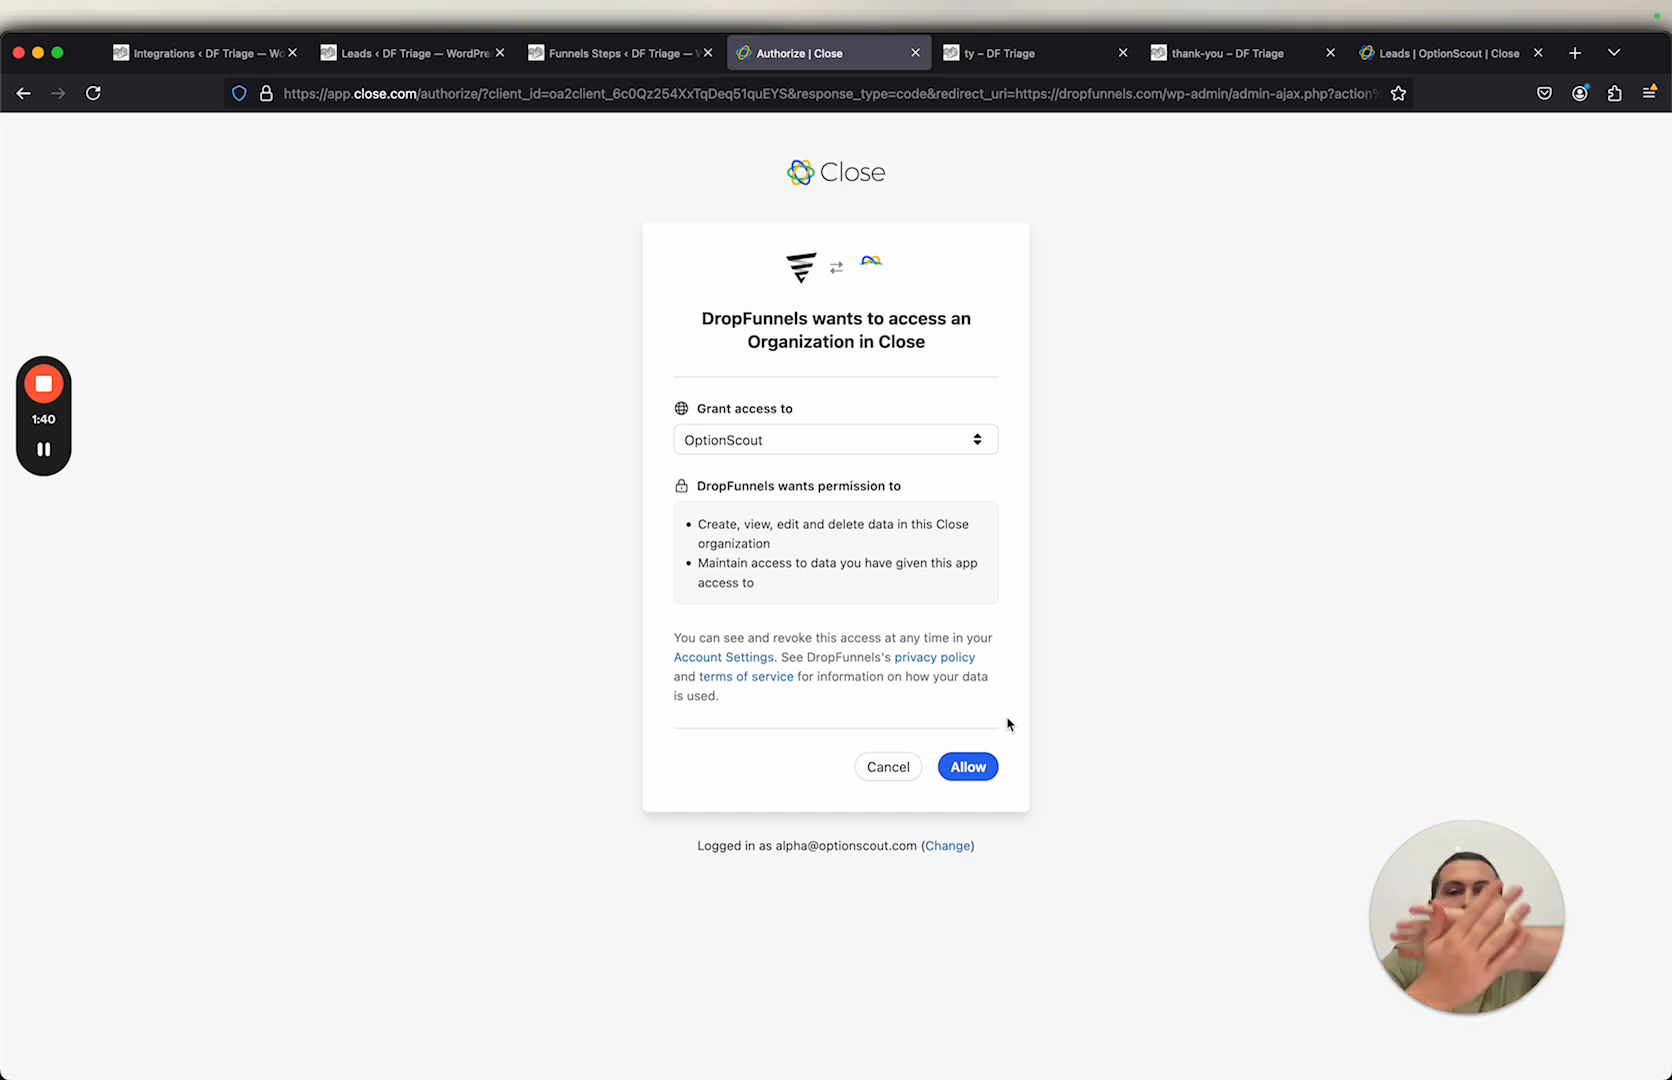
click(988, 765)
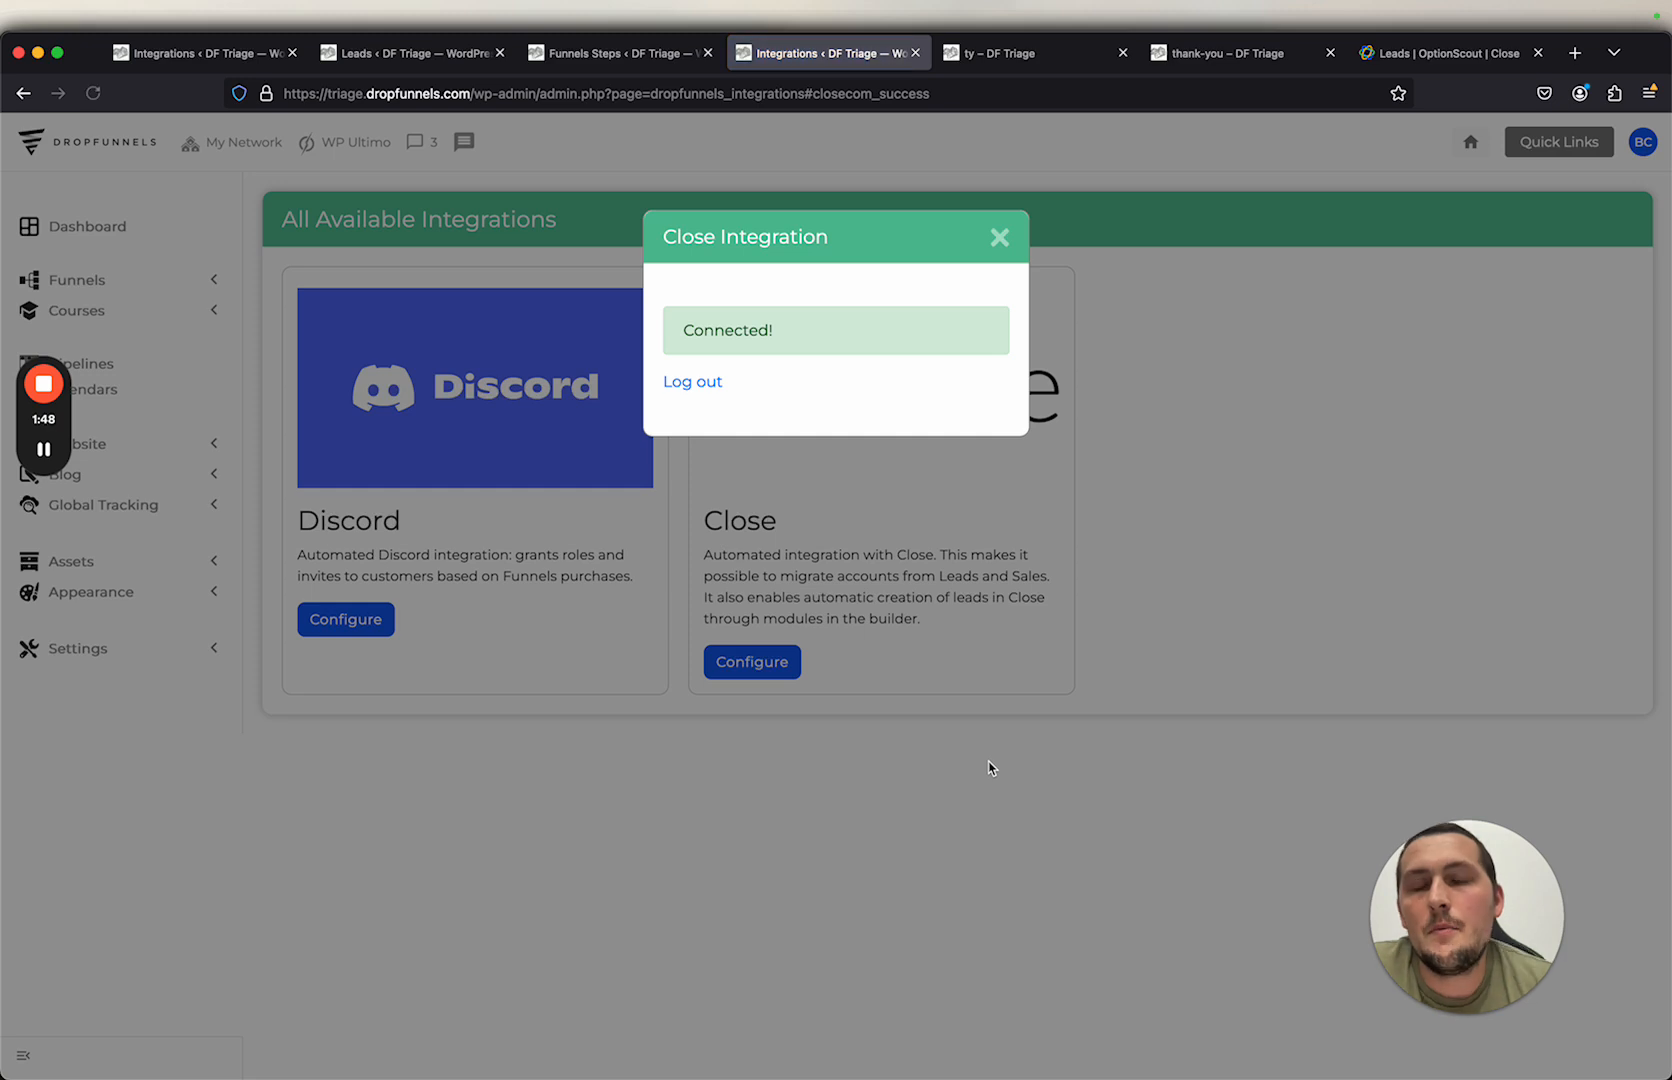
click(999, 237)
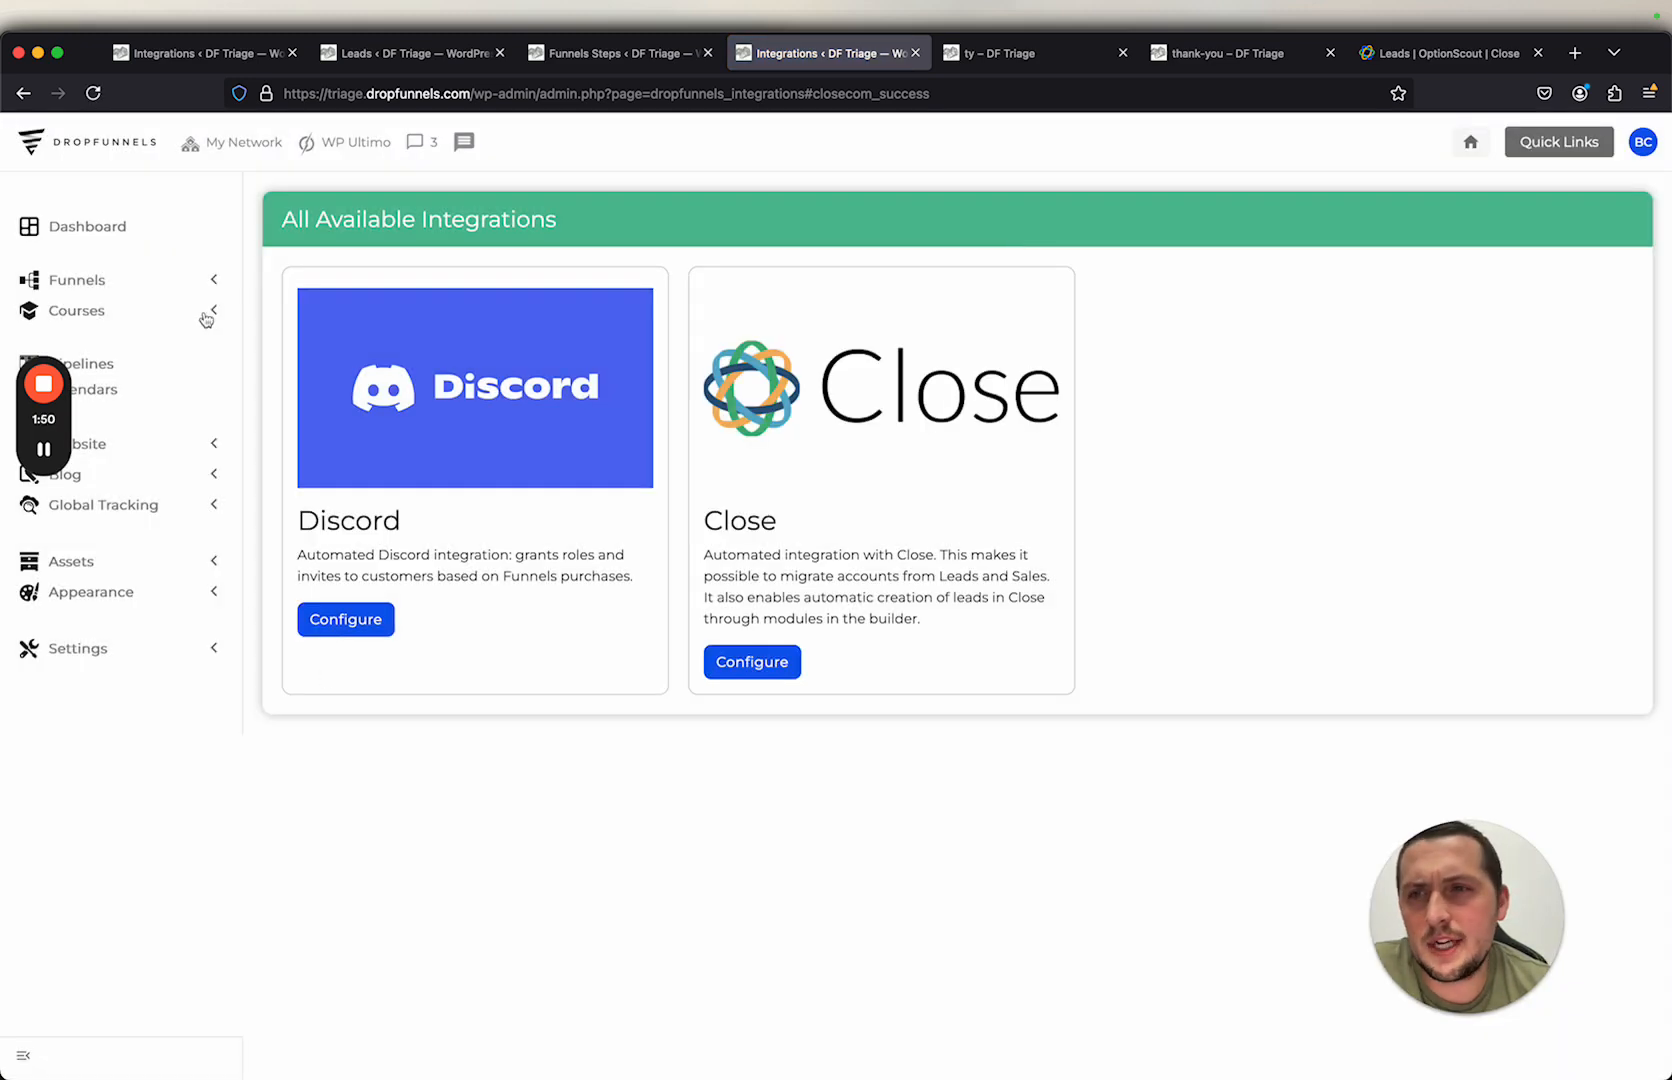
Step: Open Global Leads in a new tab and inspect the Close export status
click(215, 281)
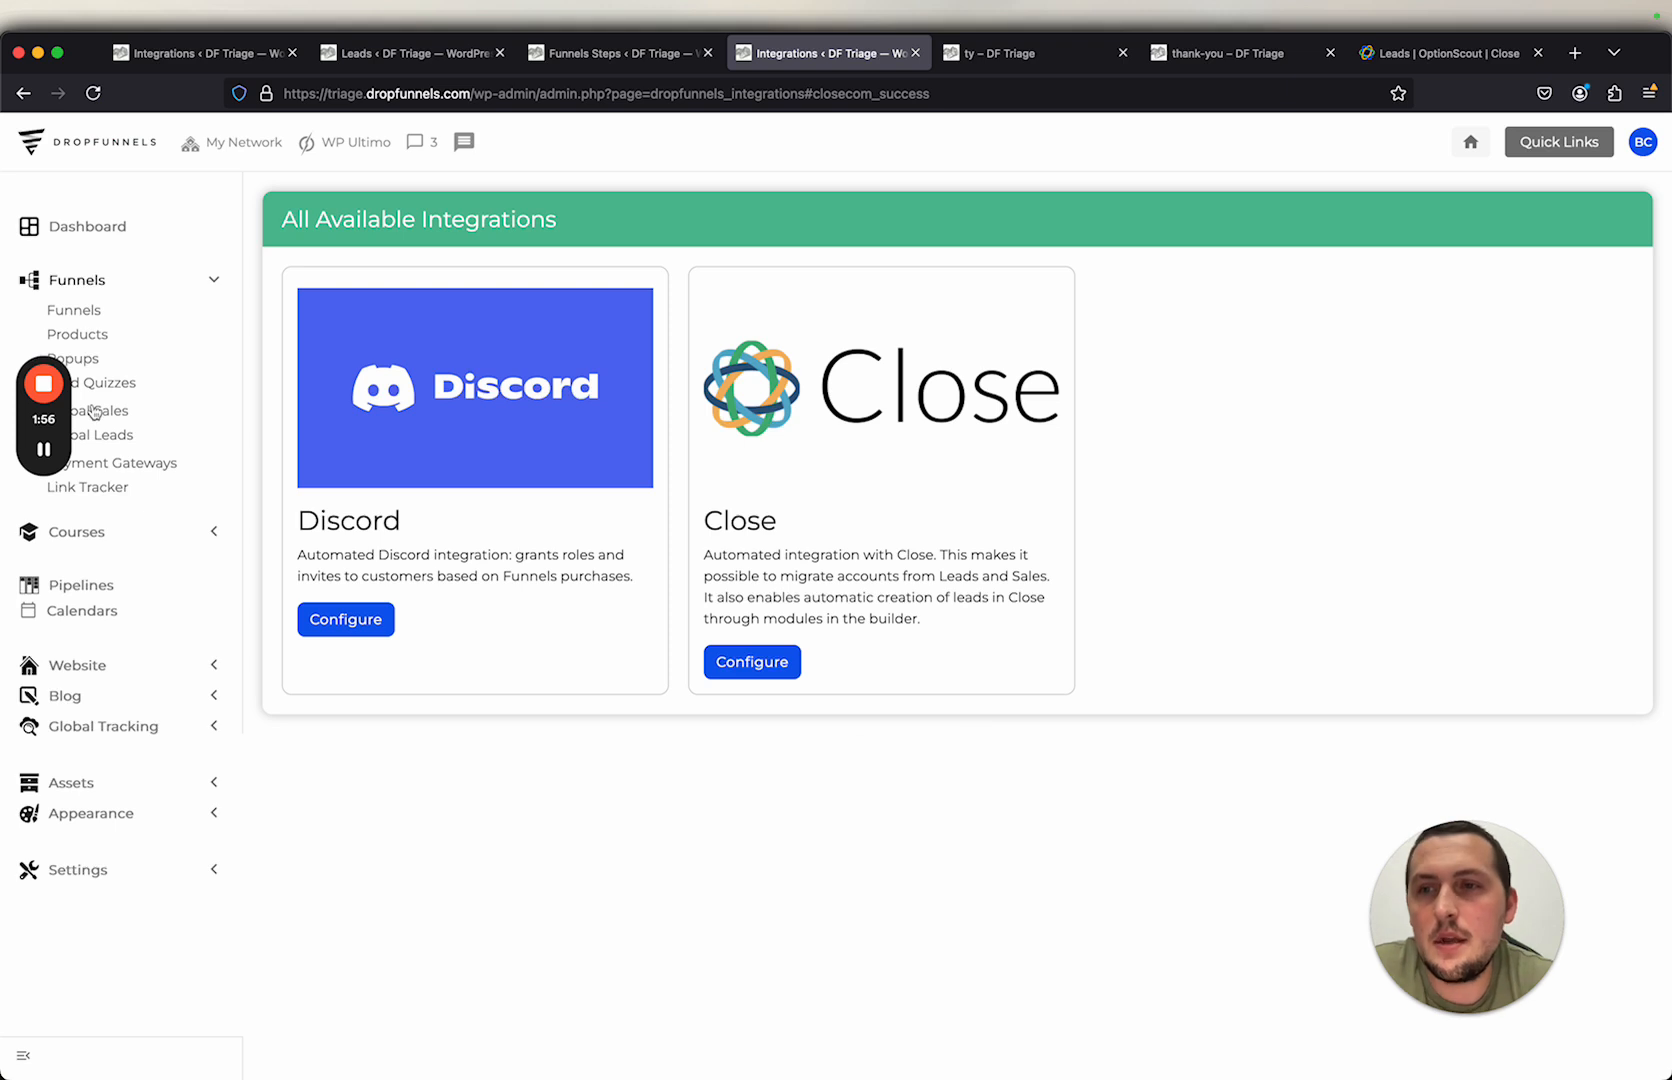
super+click(131, 433)
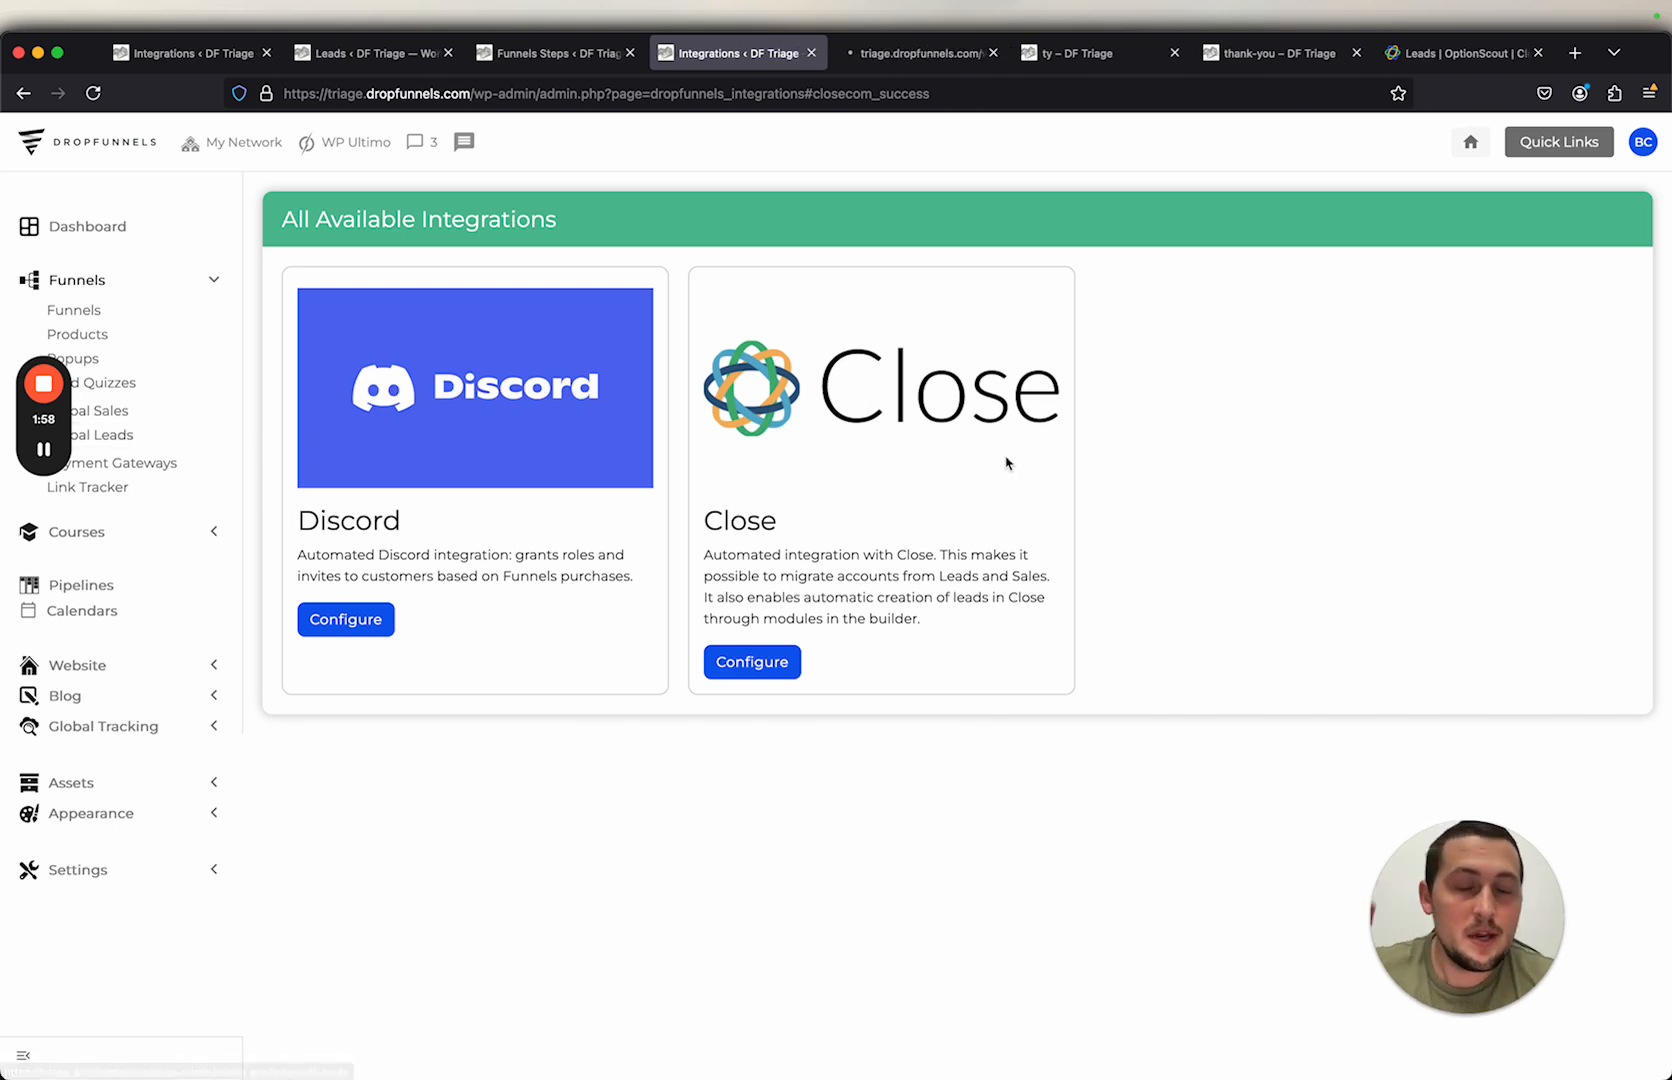
click(932, 55)
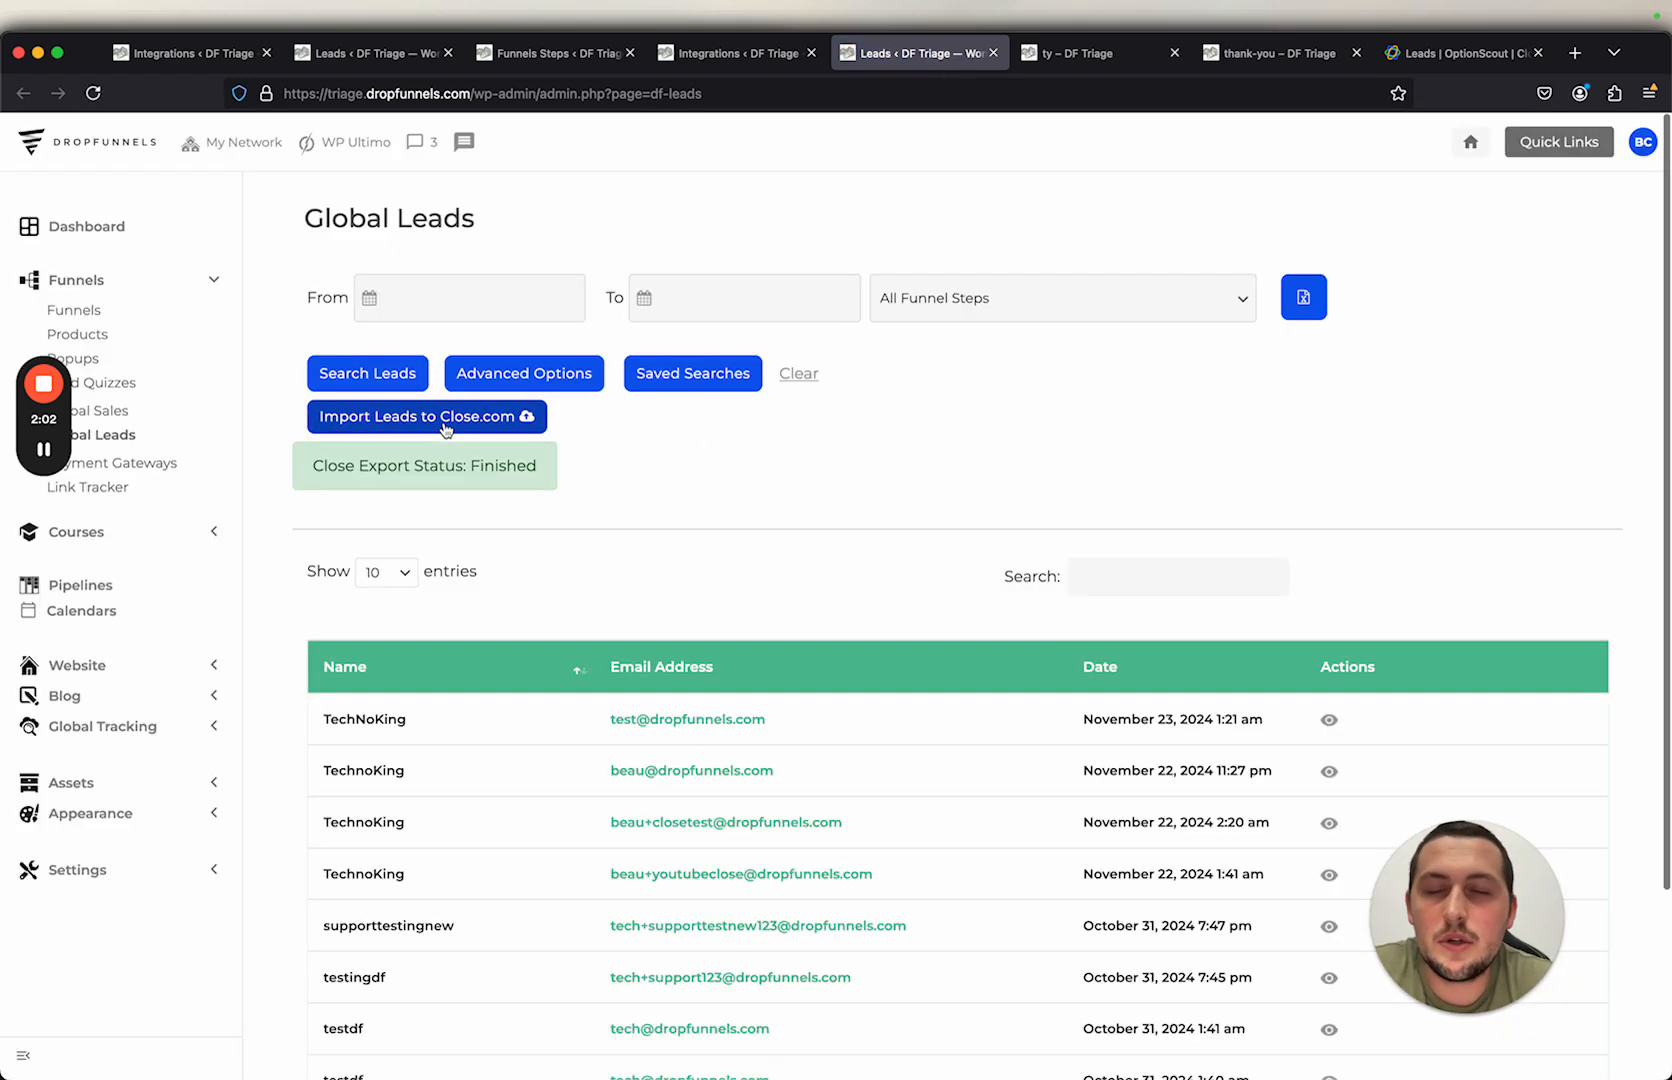
mouse_move(340, 466)
mouse_down()
mouse_move(545, 474)
mouse_move(373, 467)
mouse_up()
click(525, 466)
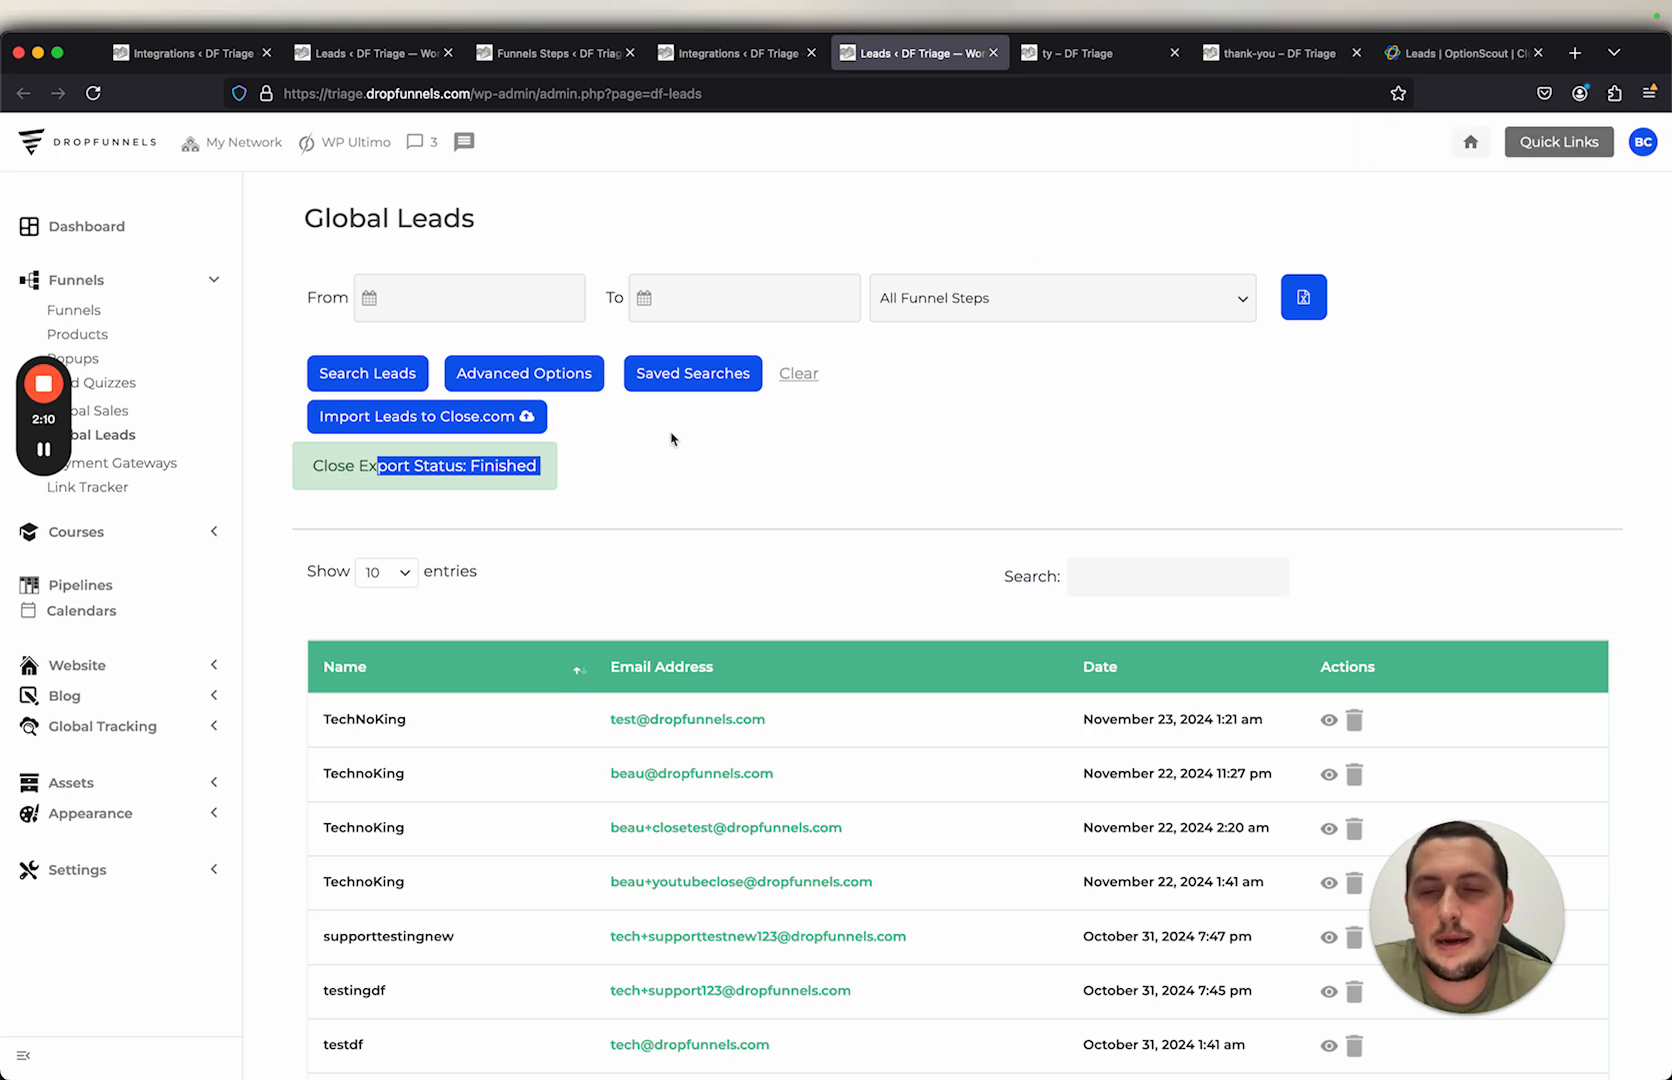
click(650, 503)
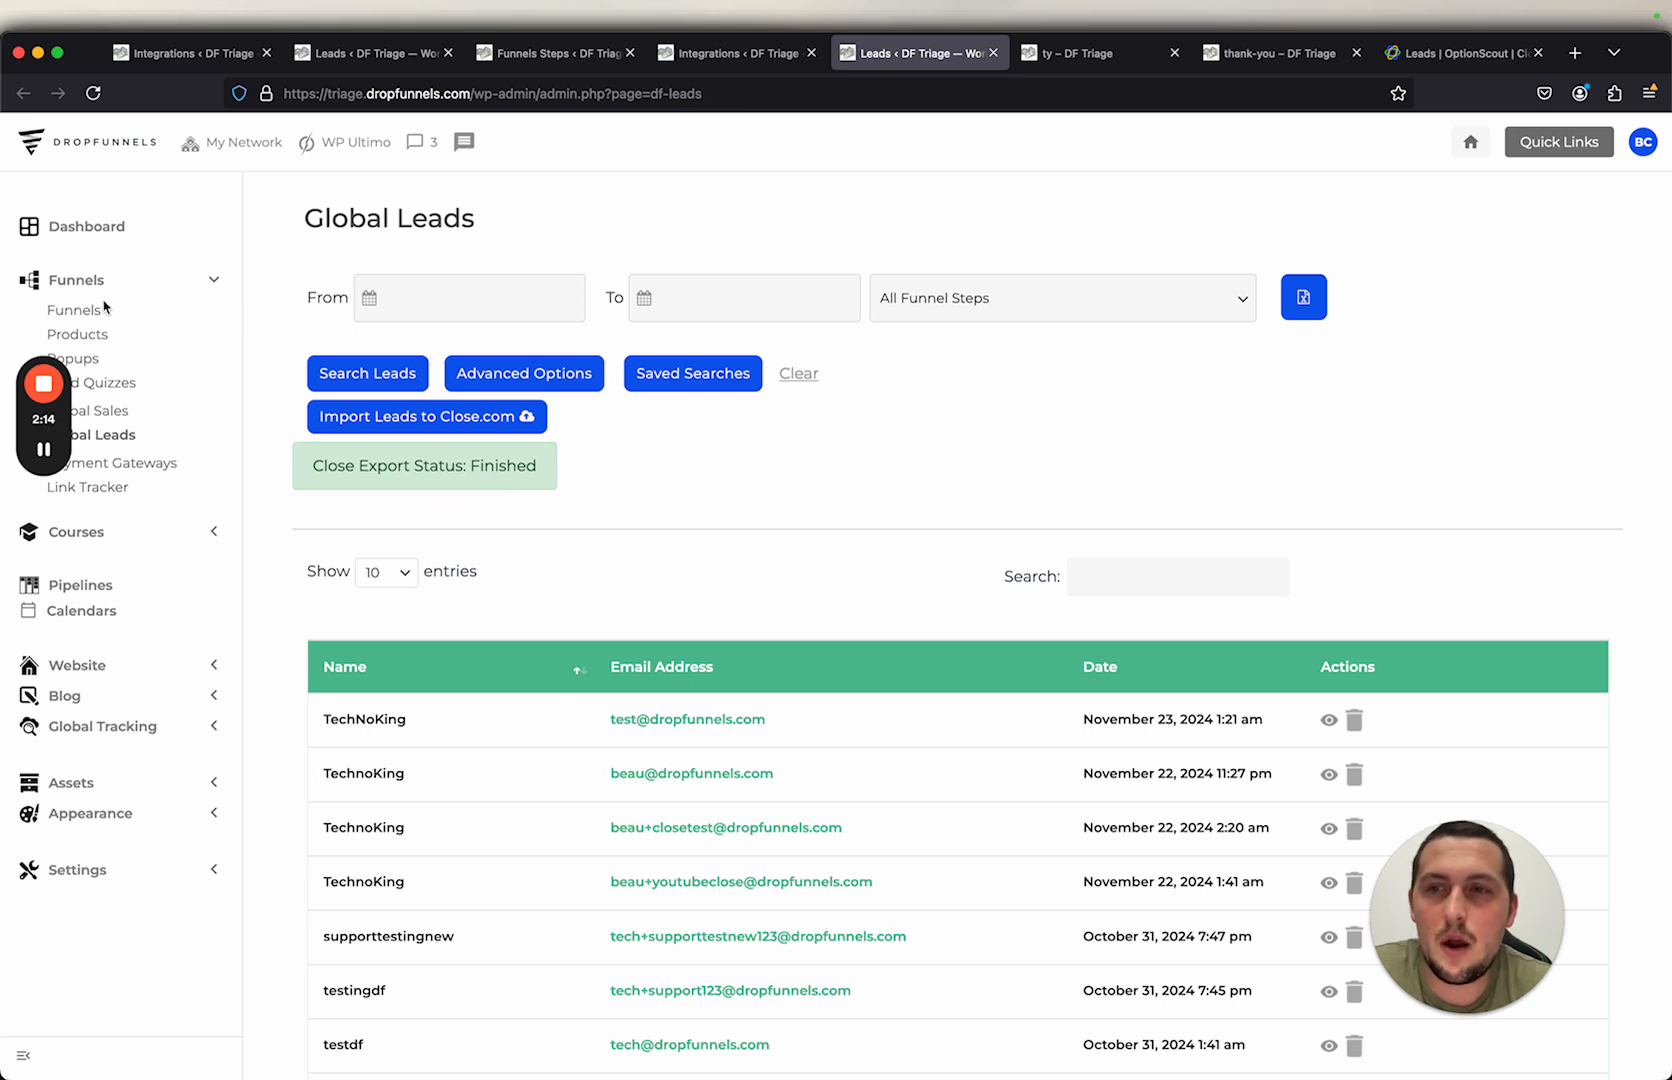
Step: Switch to the Close CRM tab and open the Leads list
click(532, 61)
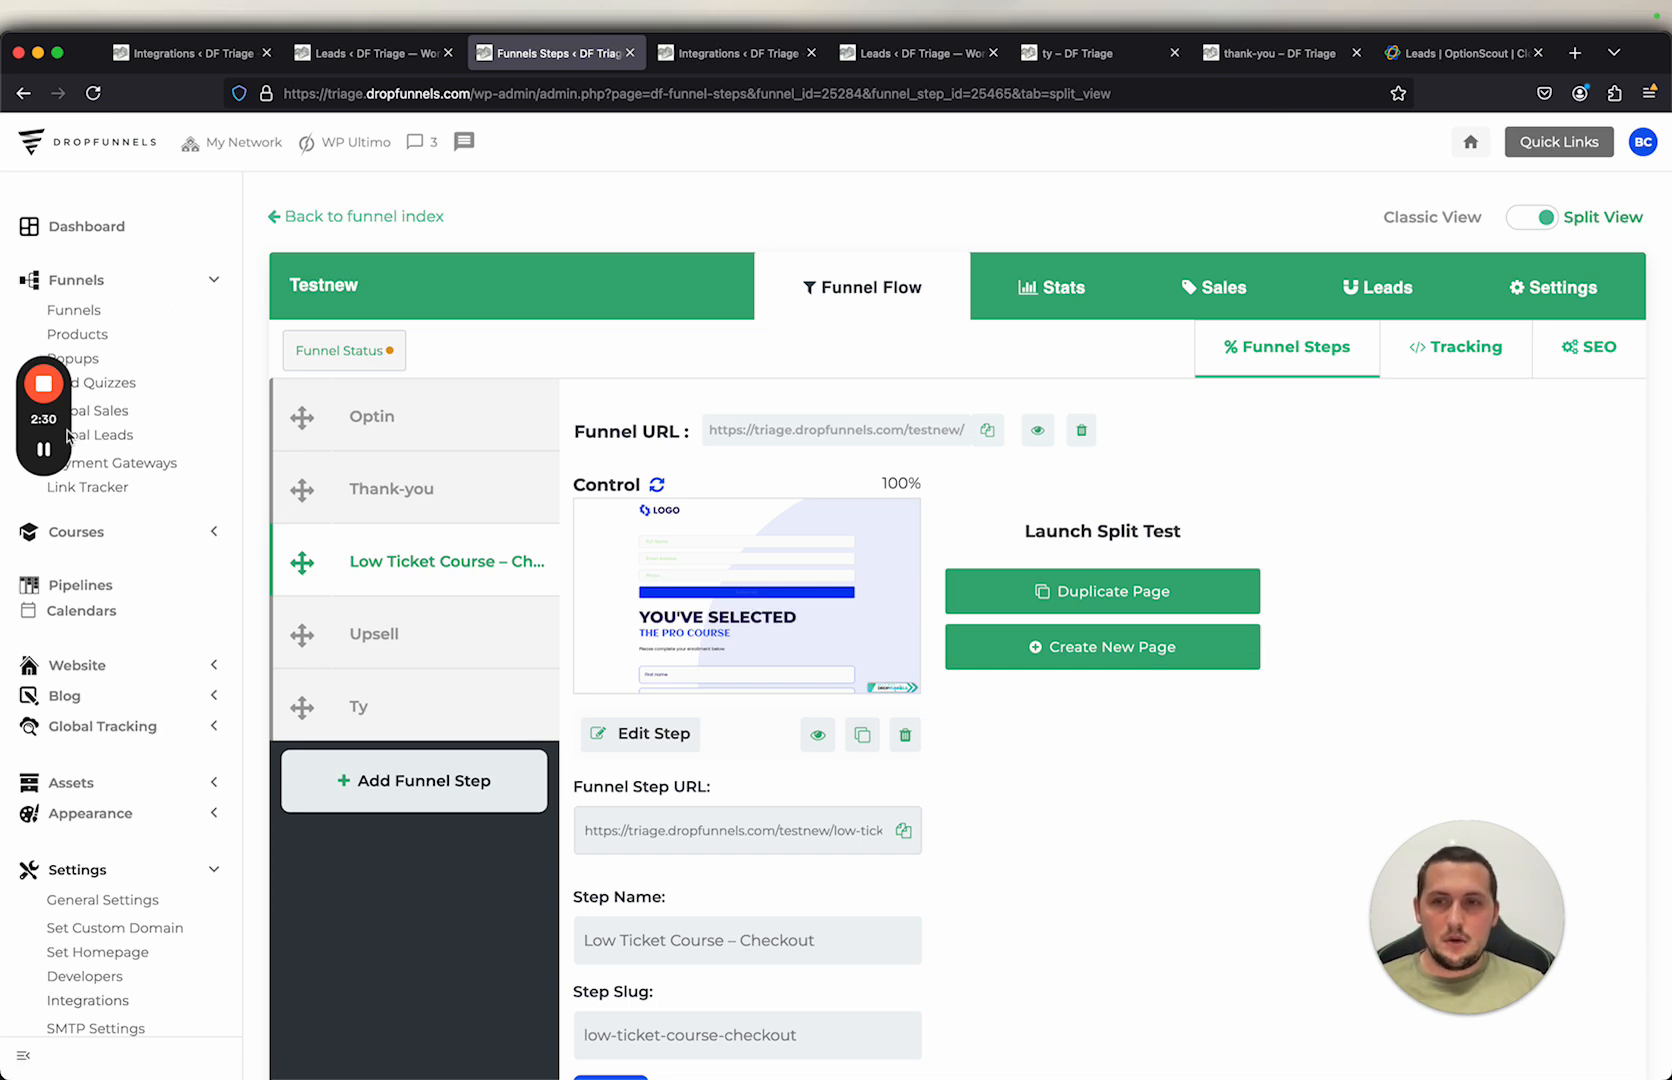
click(43, 449)
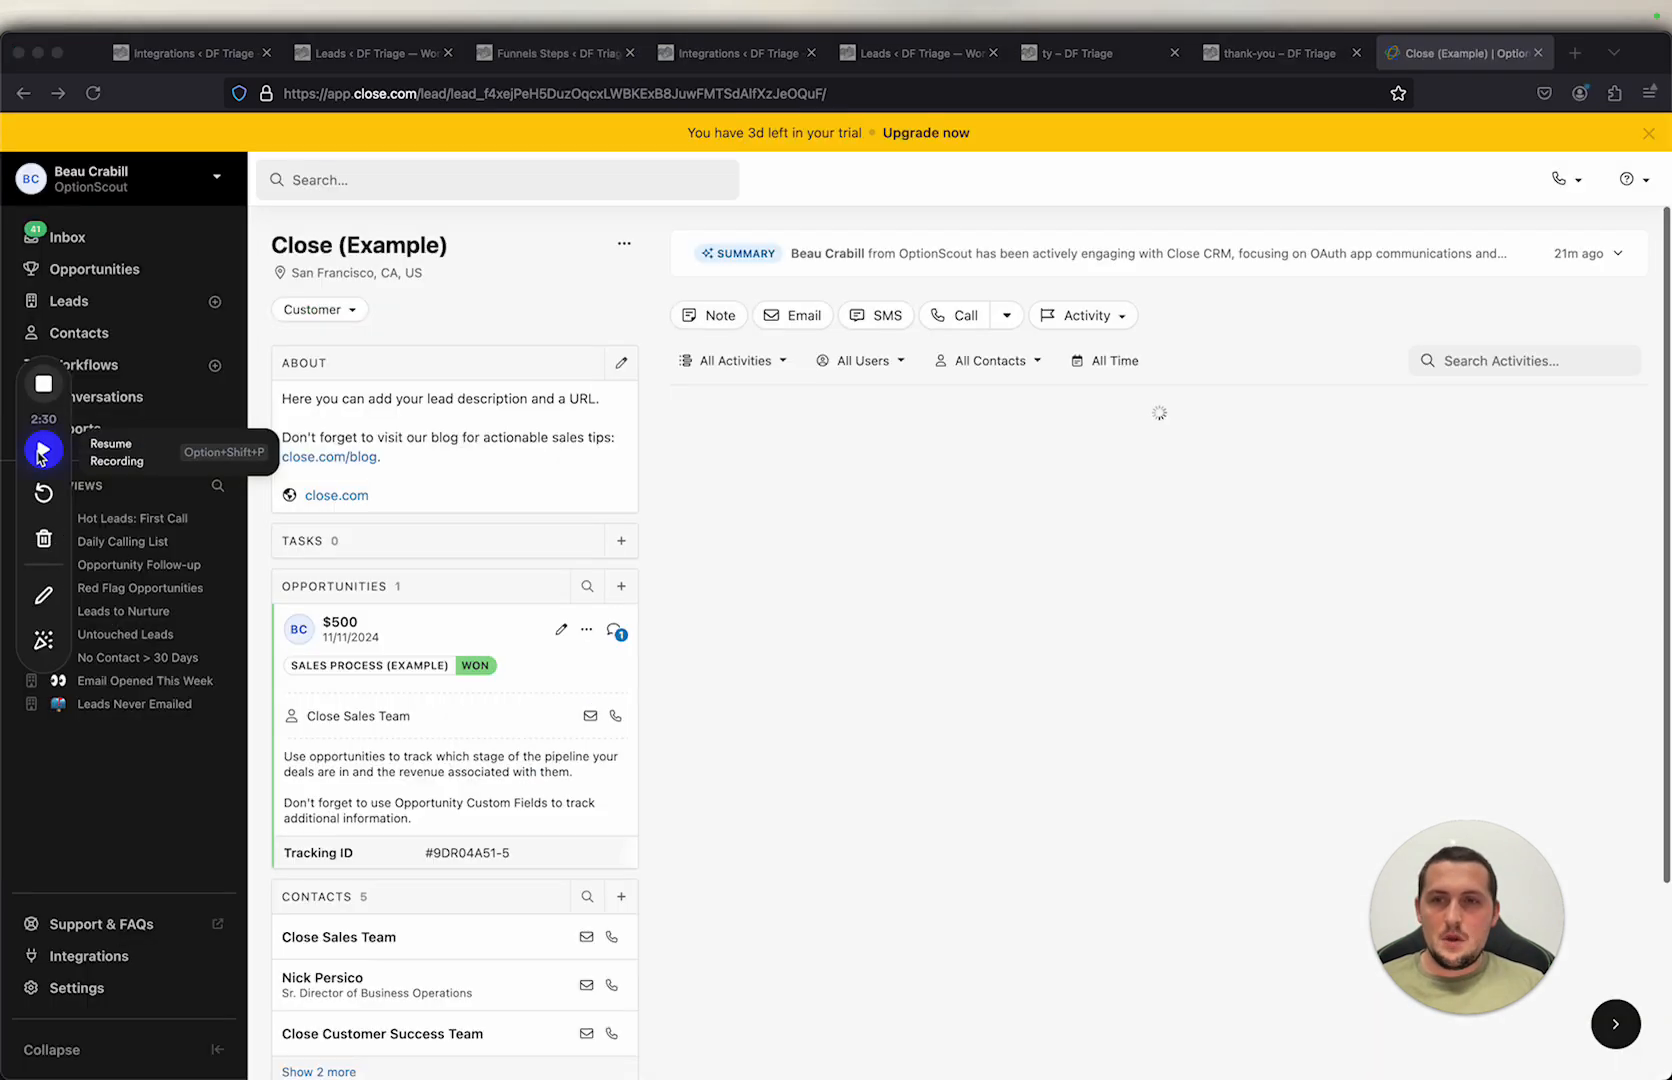
click(40, 452)
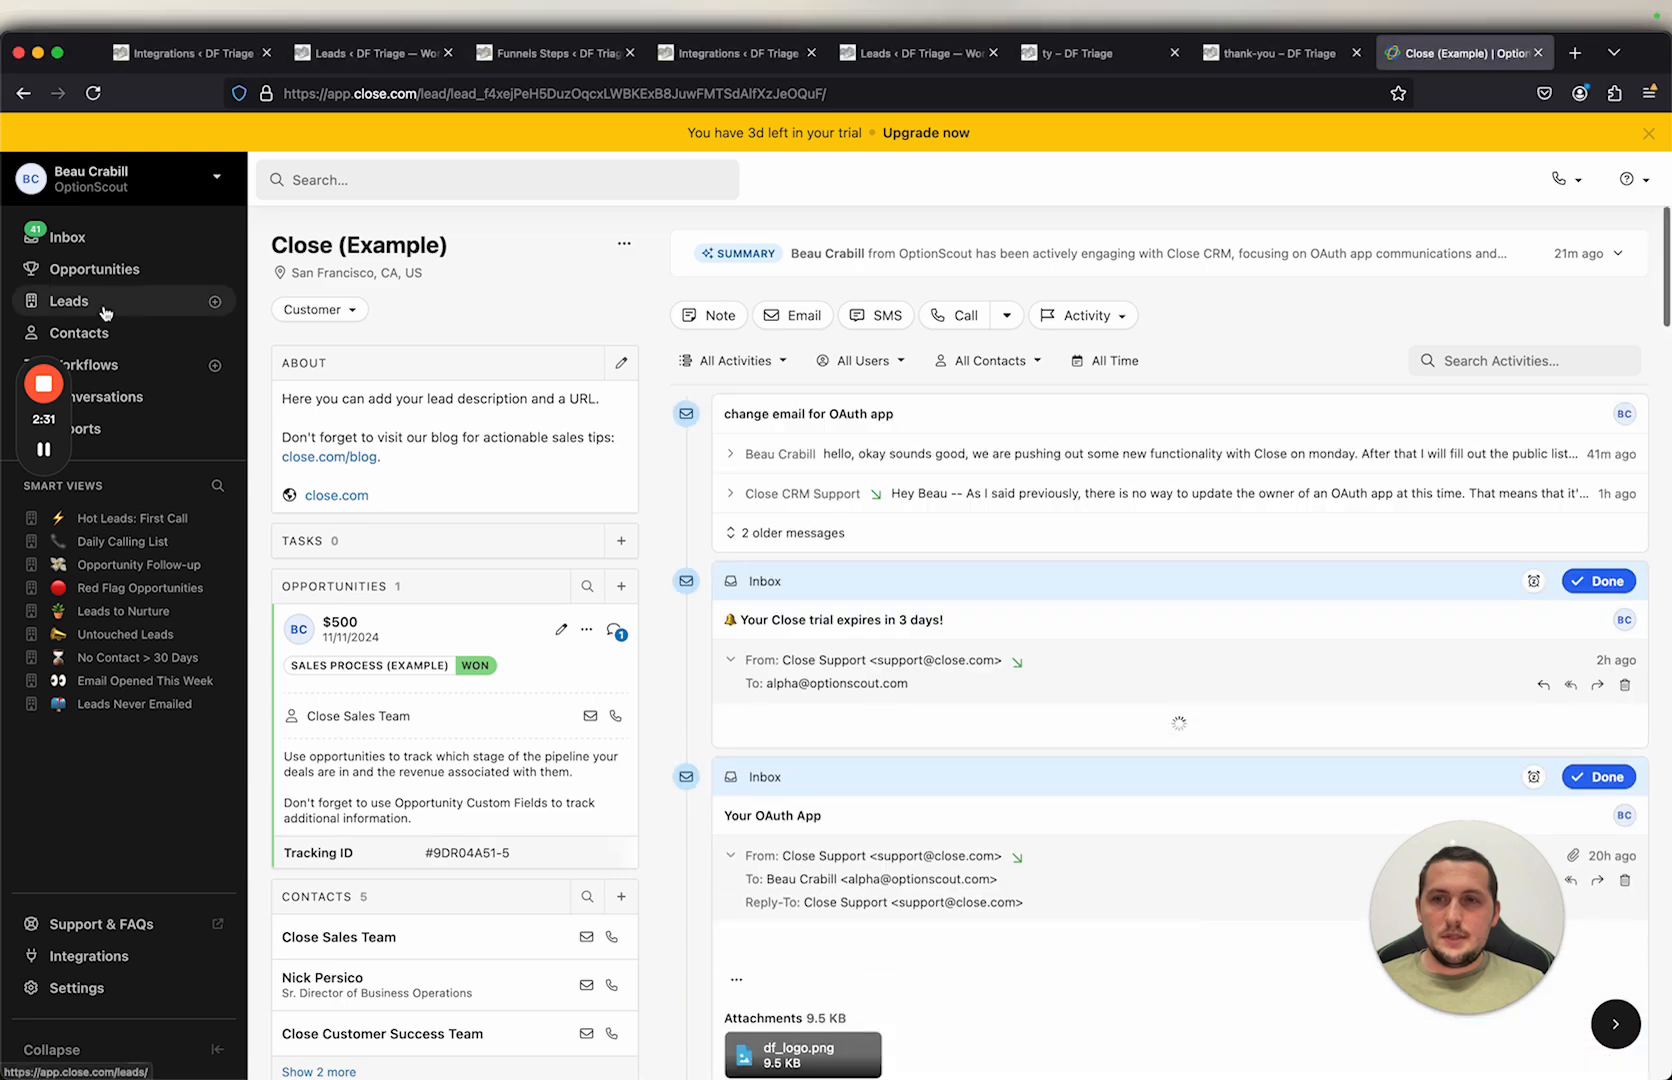
click(97, 305)
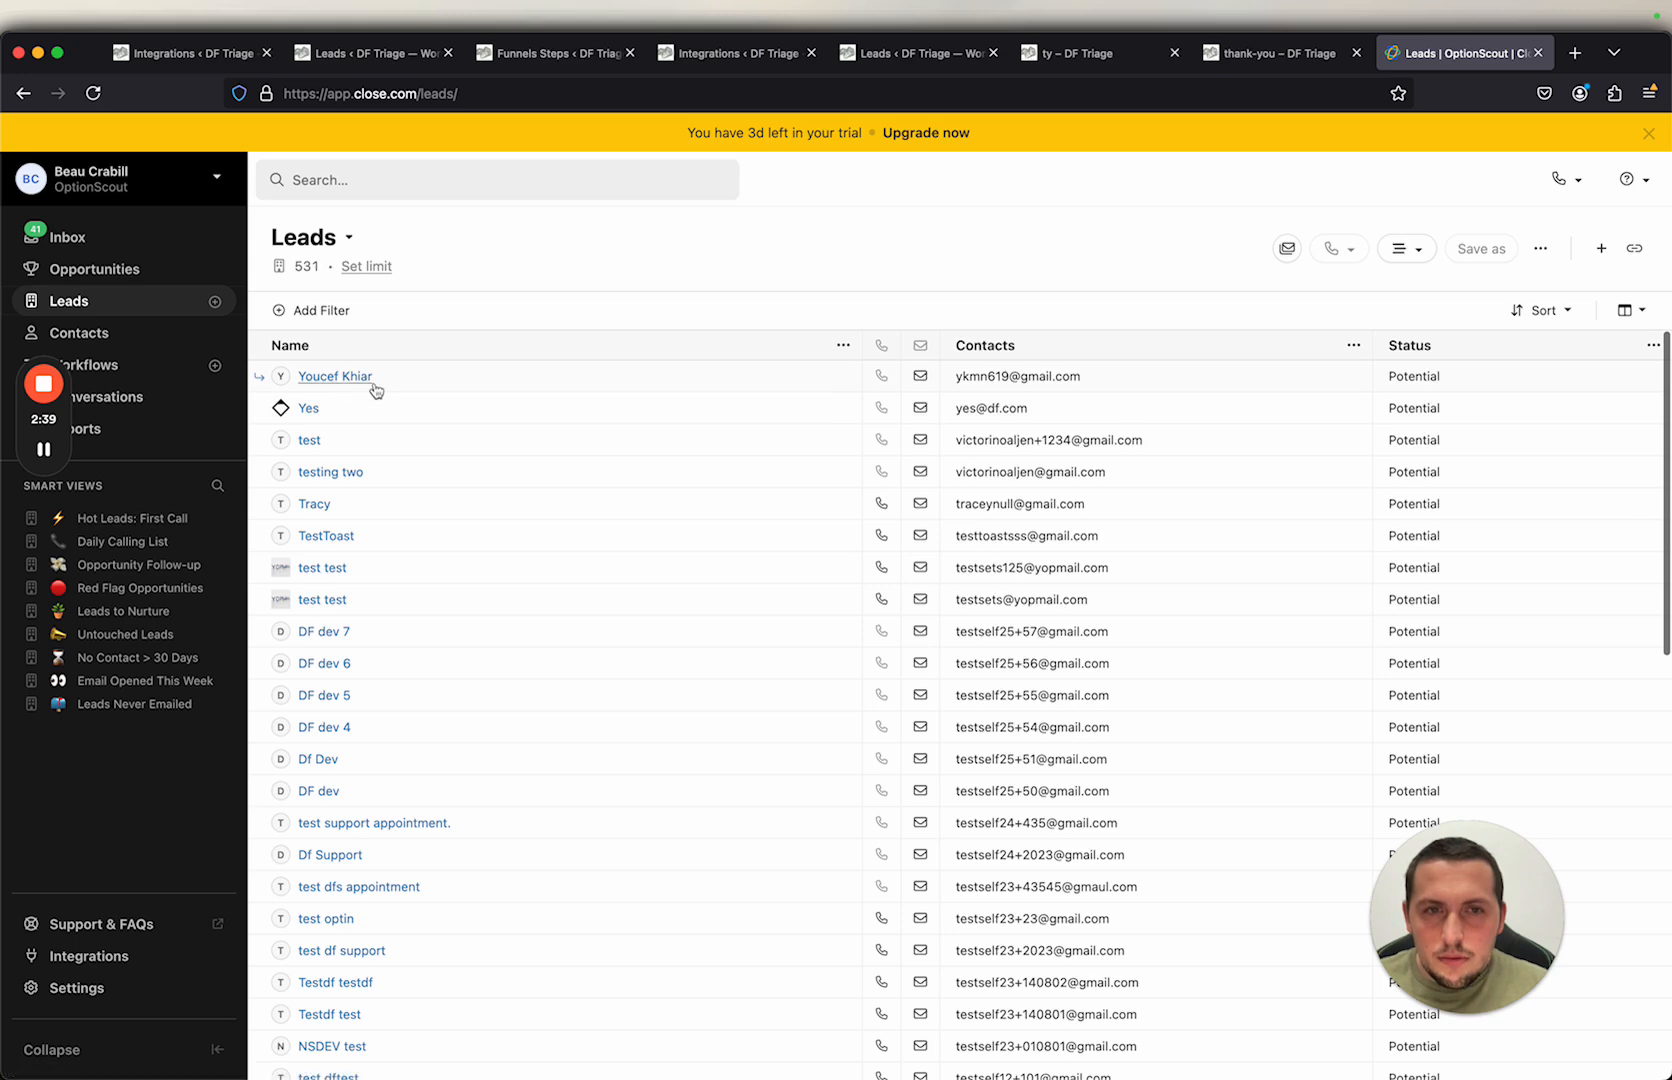
Step: Scroll through the Close leads list to review the imported leads
scroll(400, 470, down, 2)
scroll(380, 350, up, 2)
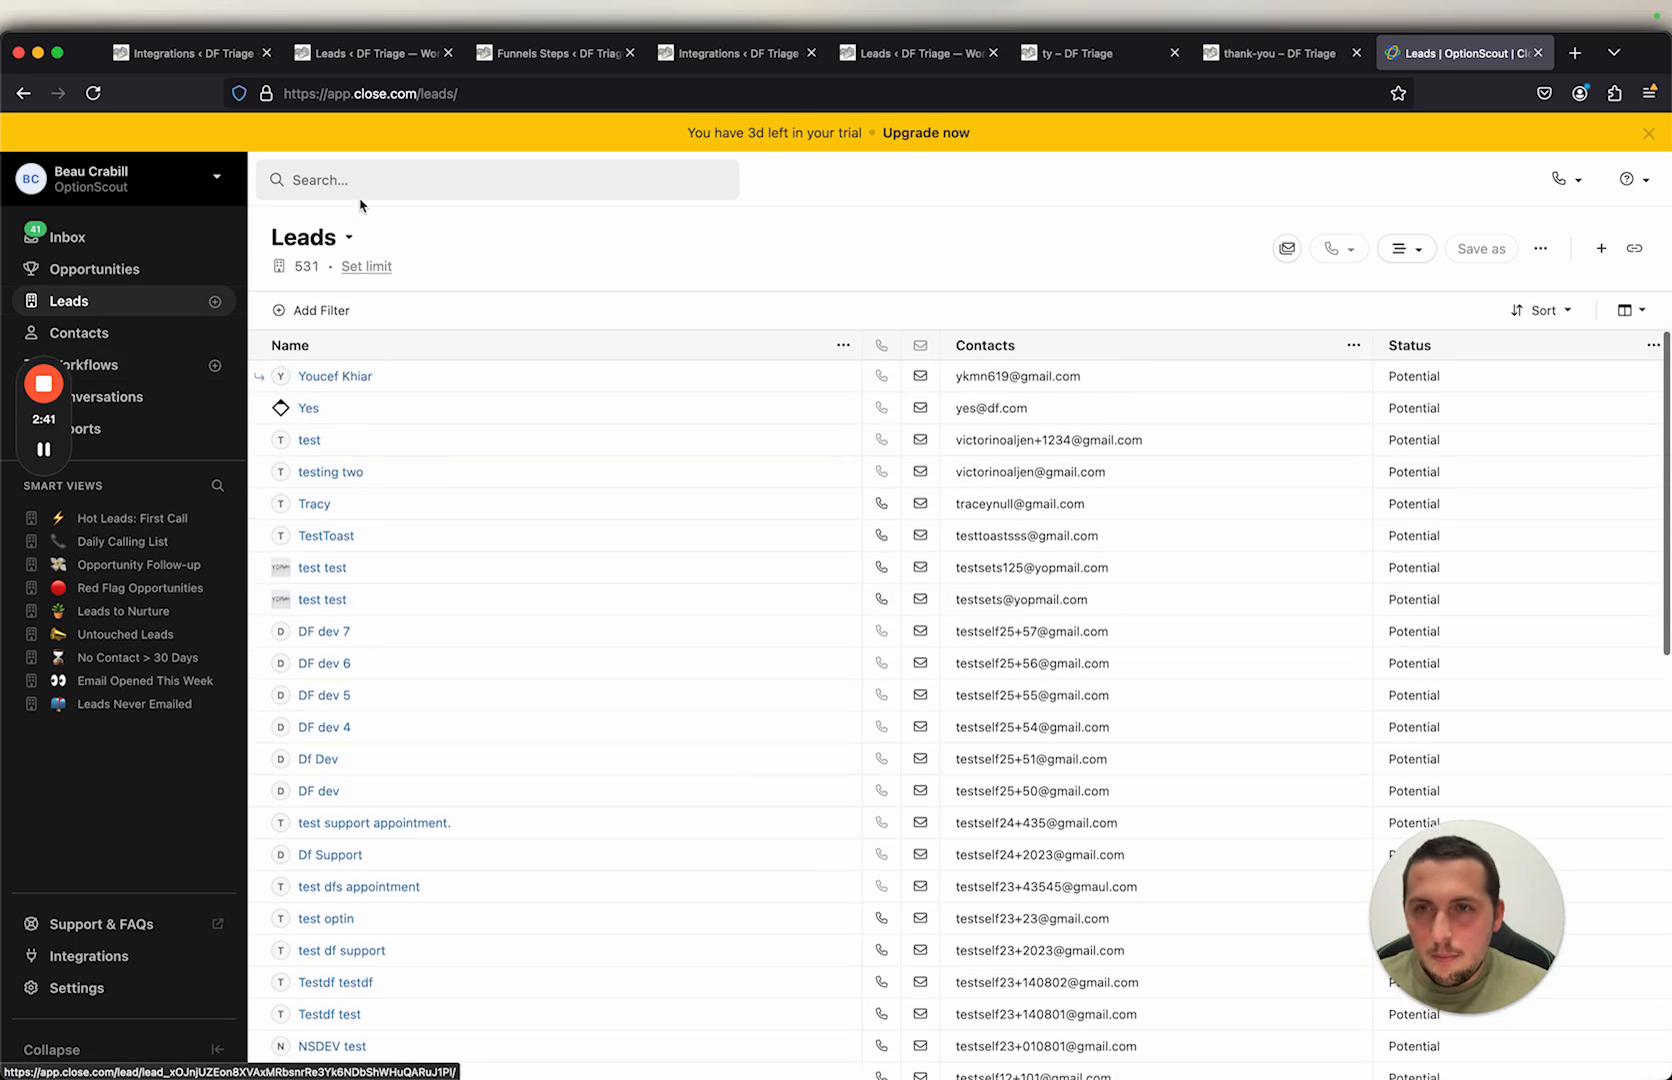
scroll(410, 647, down, 10)
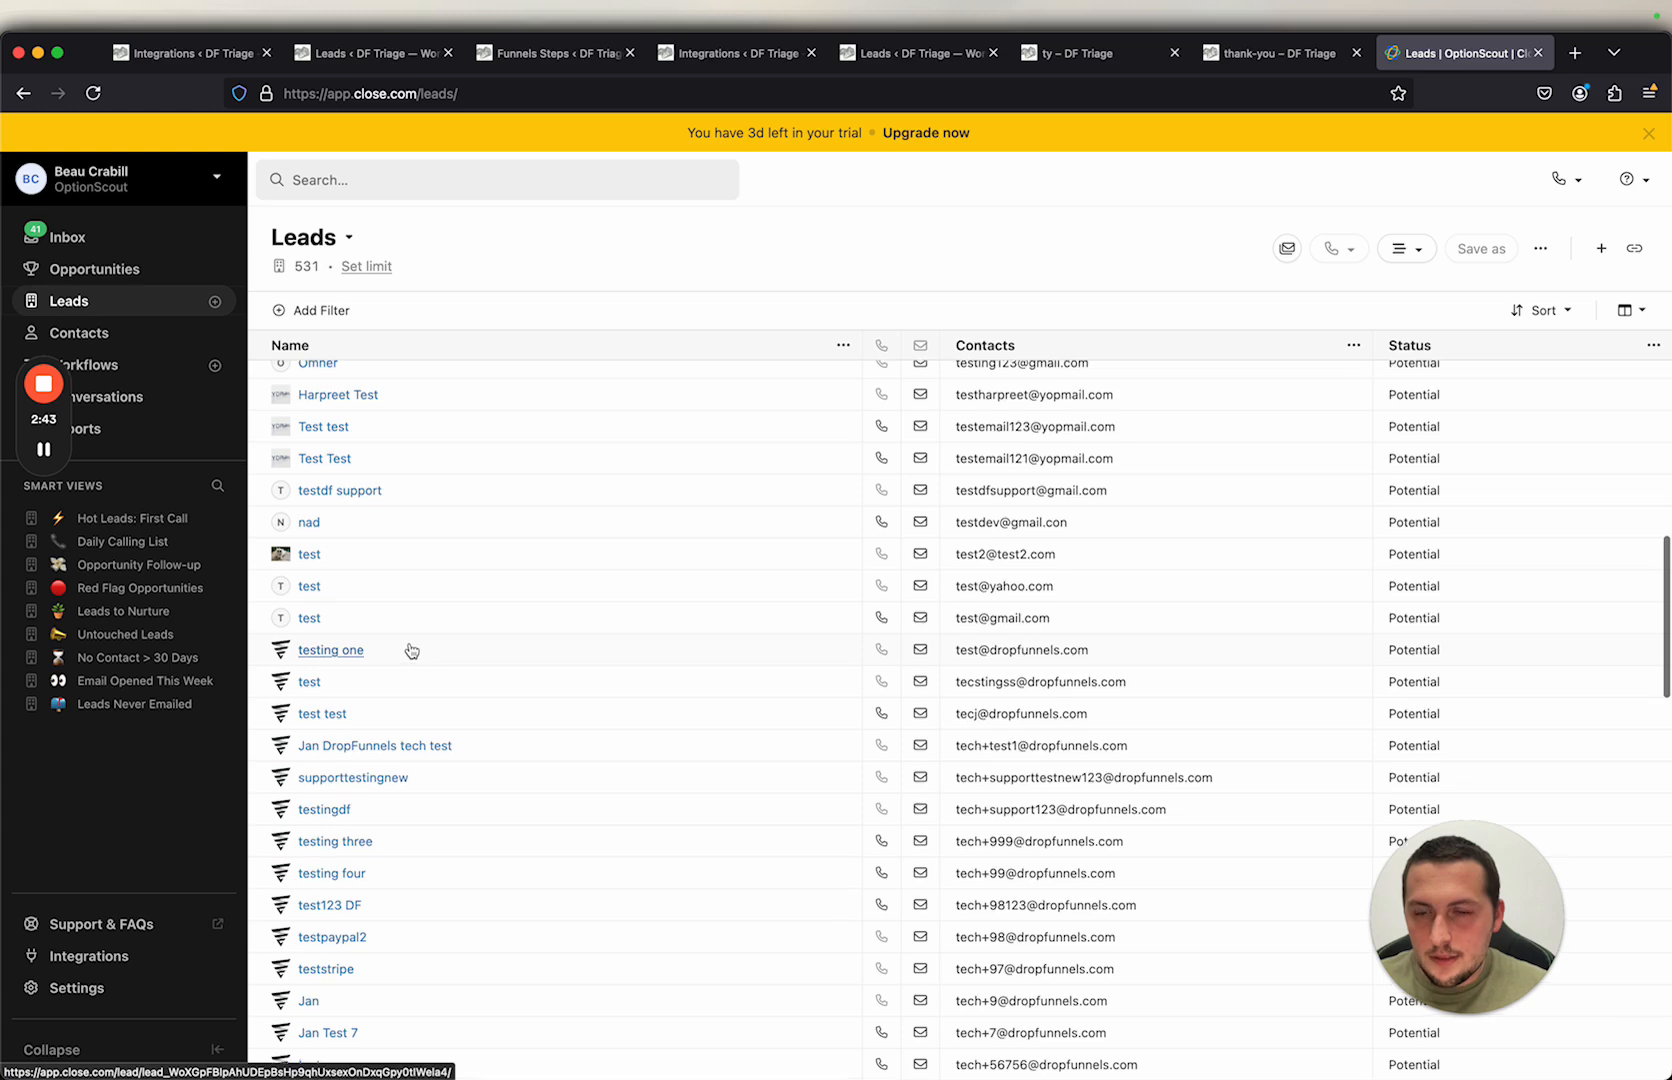
scroll(410, 650, down, 8)
scroll(410, 650, up, 7)
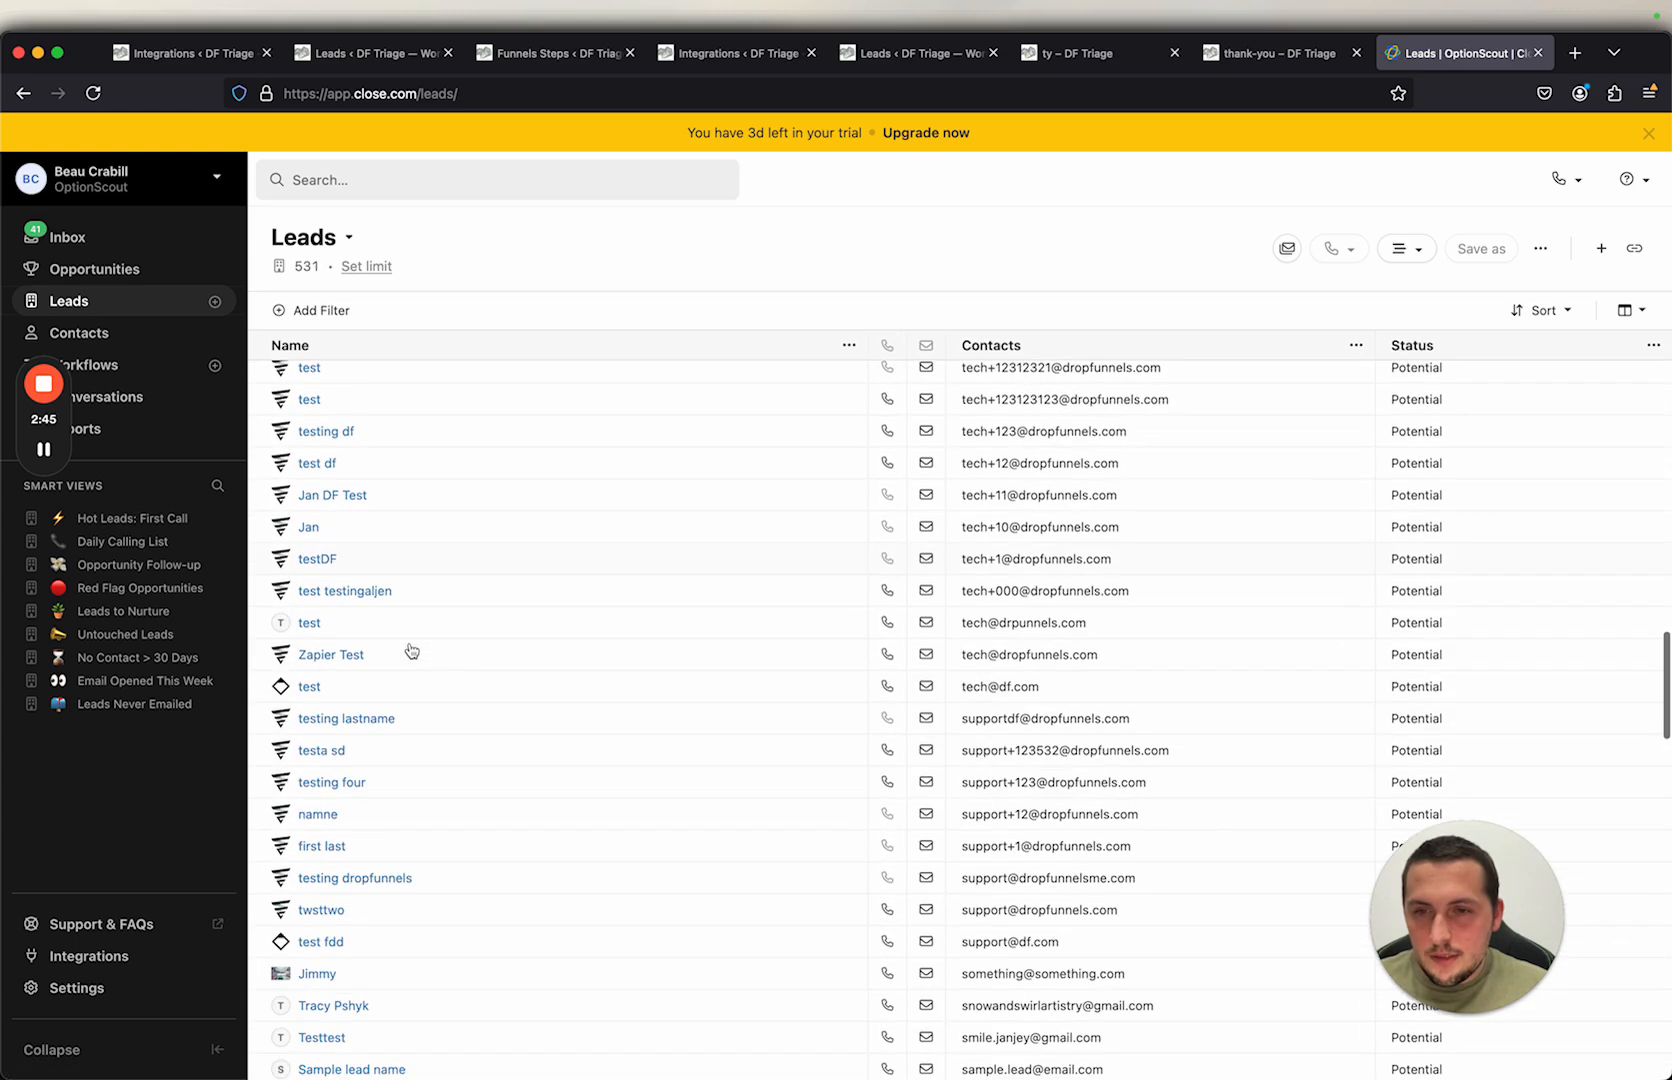
scroll(410, 650, up, 11)
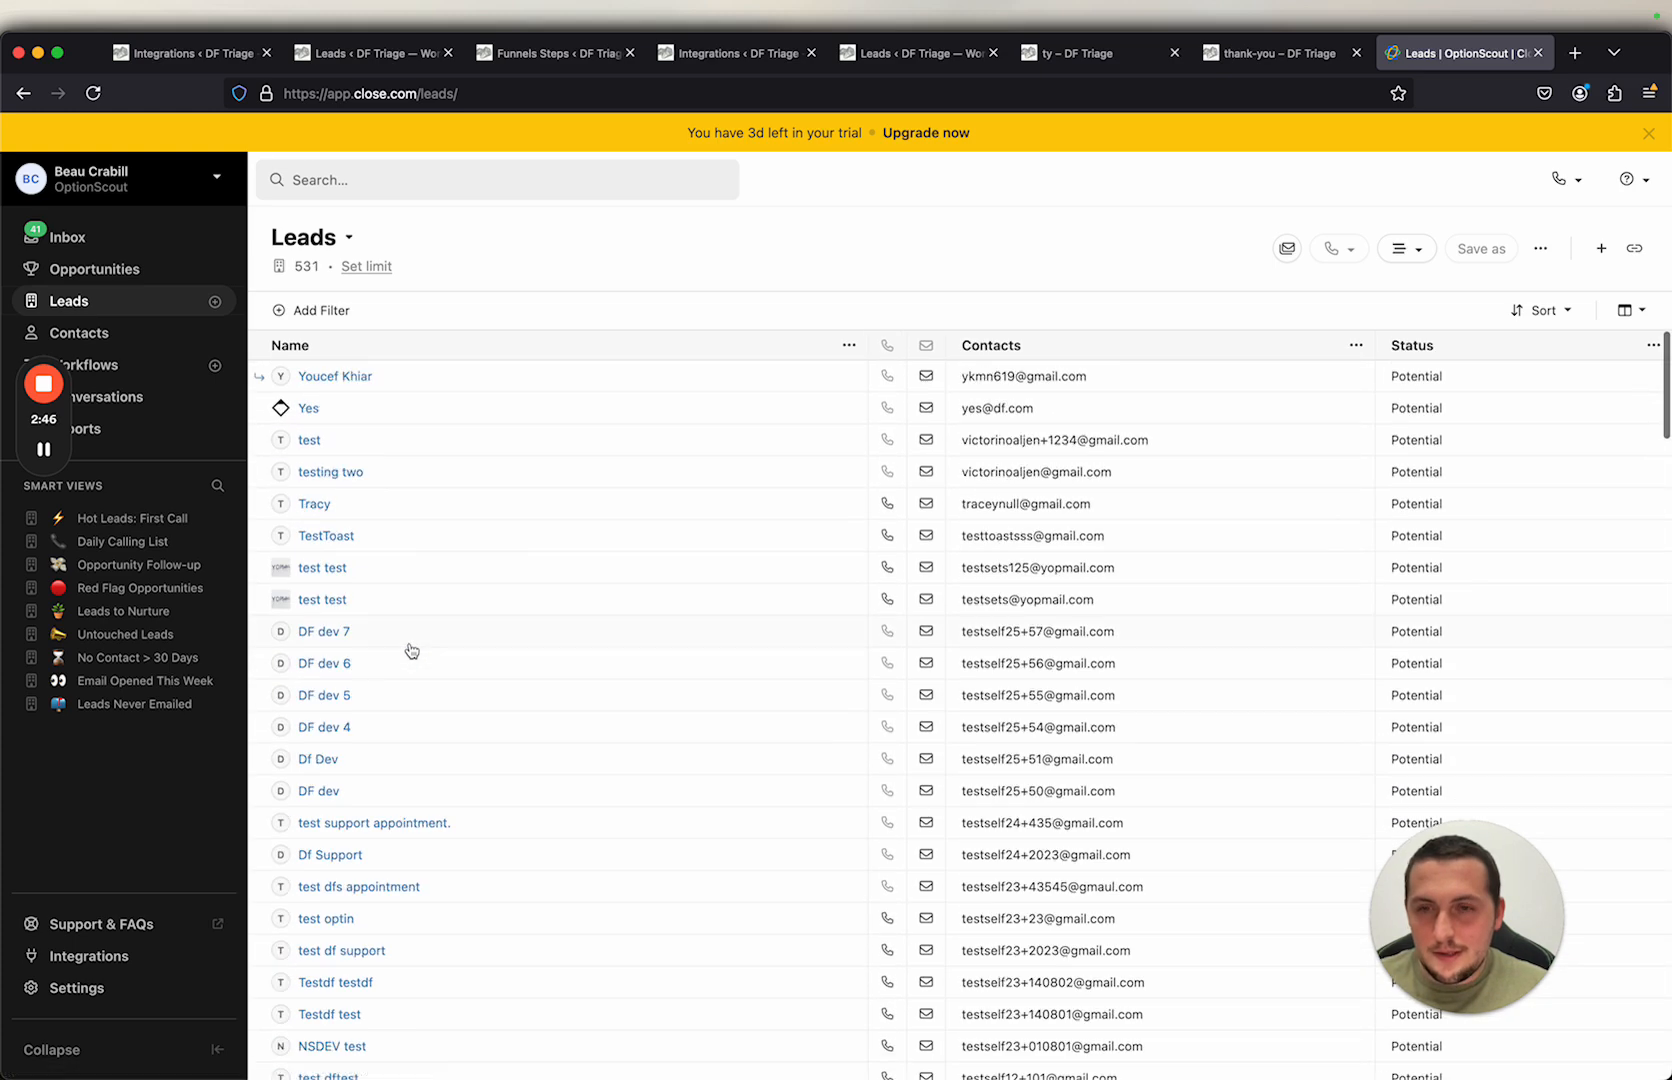
Step: Open the newest lead's status menu and review the lead statuses in Close's Statuses & Pipelines settings
click(337, 377)
click(316, 309)
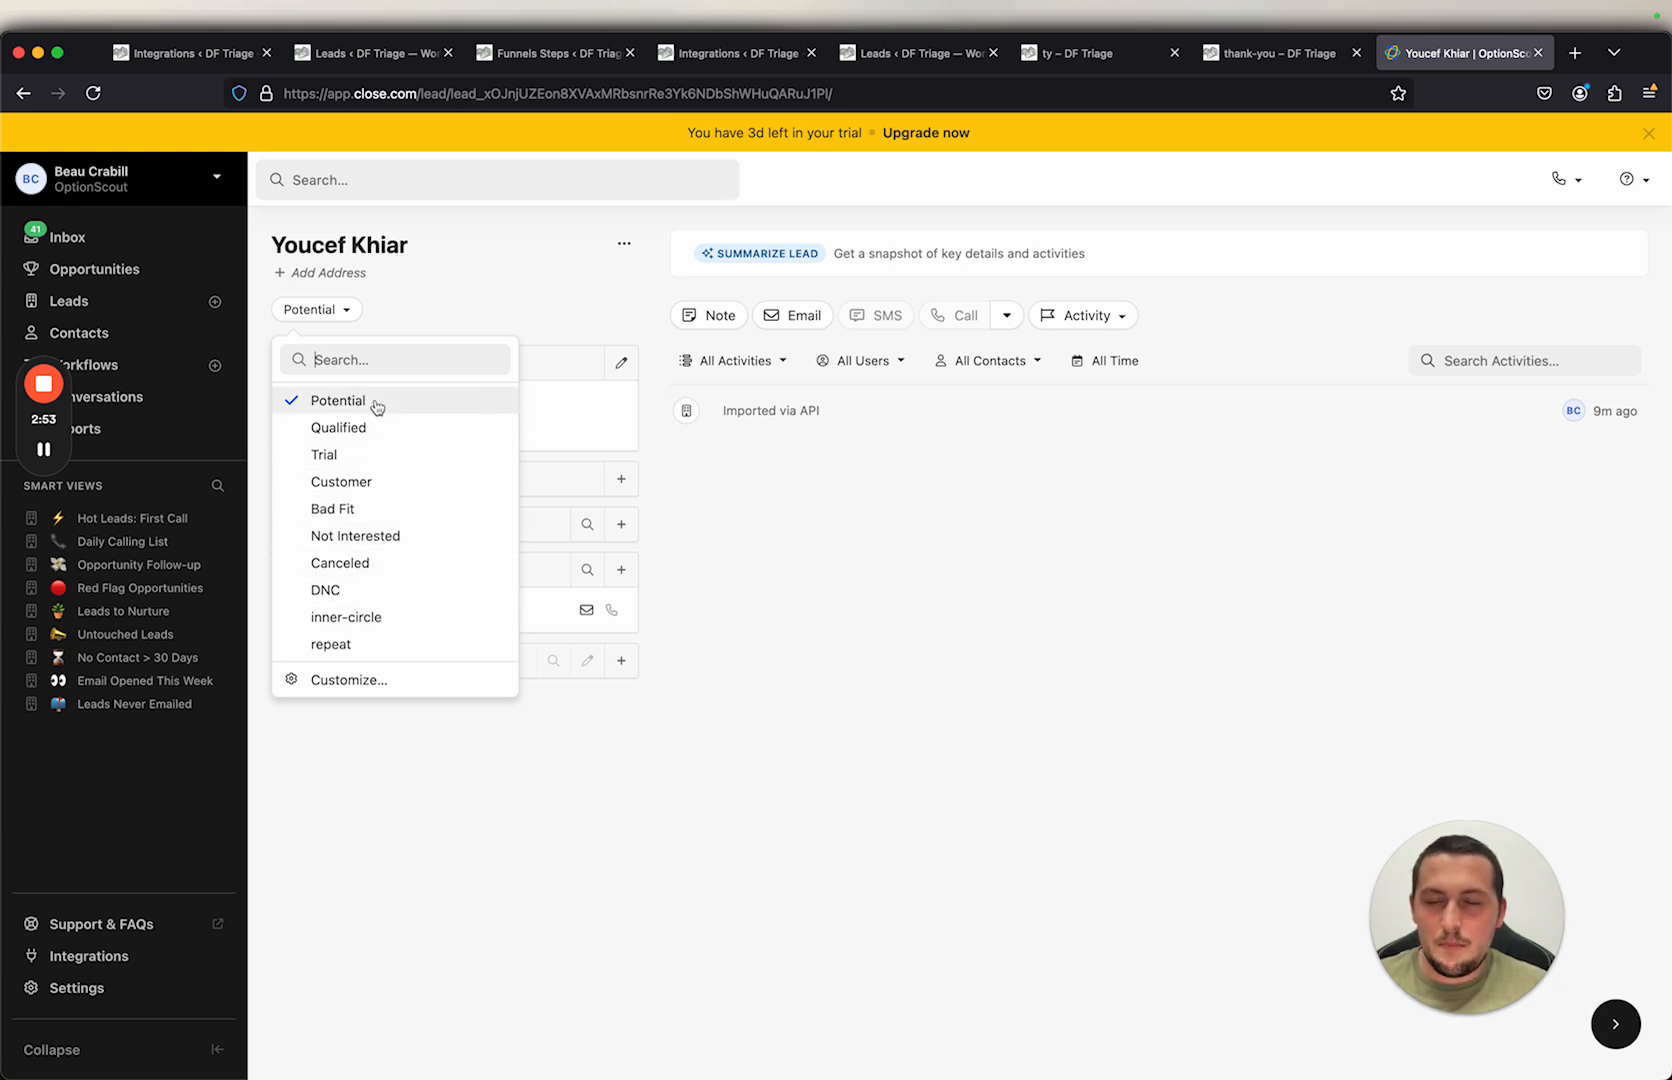
click(347, 680)
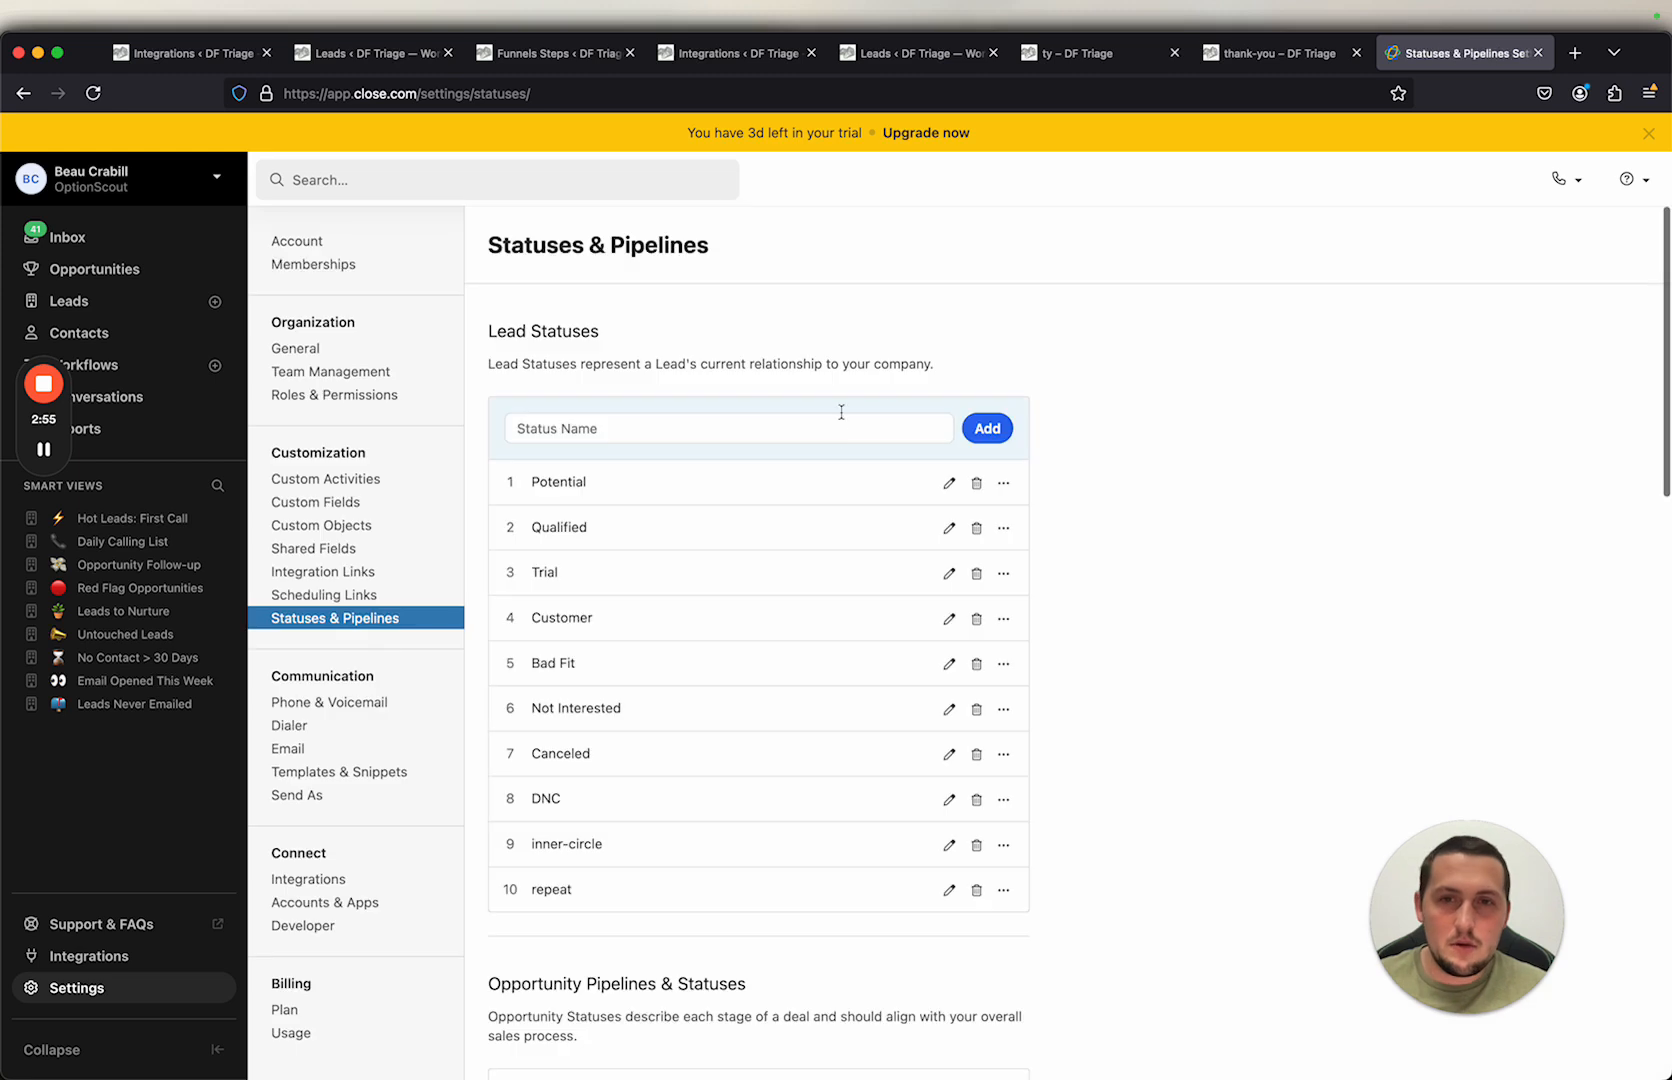
click(983, 430)
click(1073, 412)
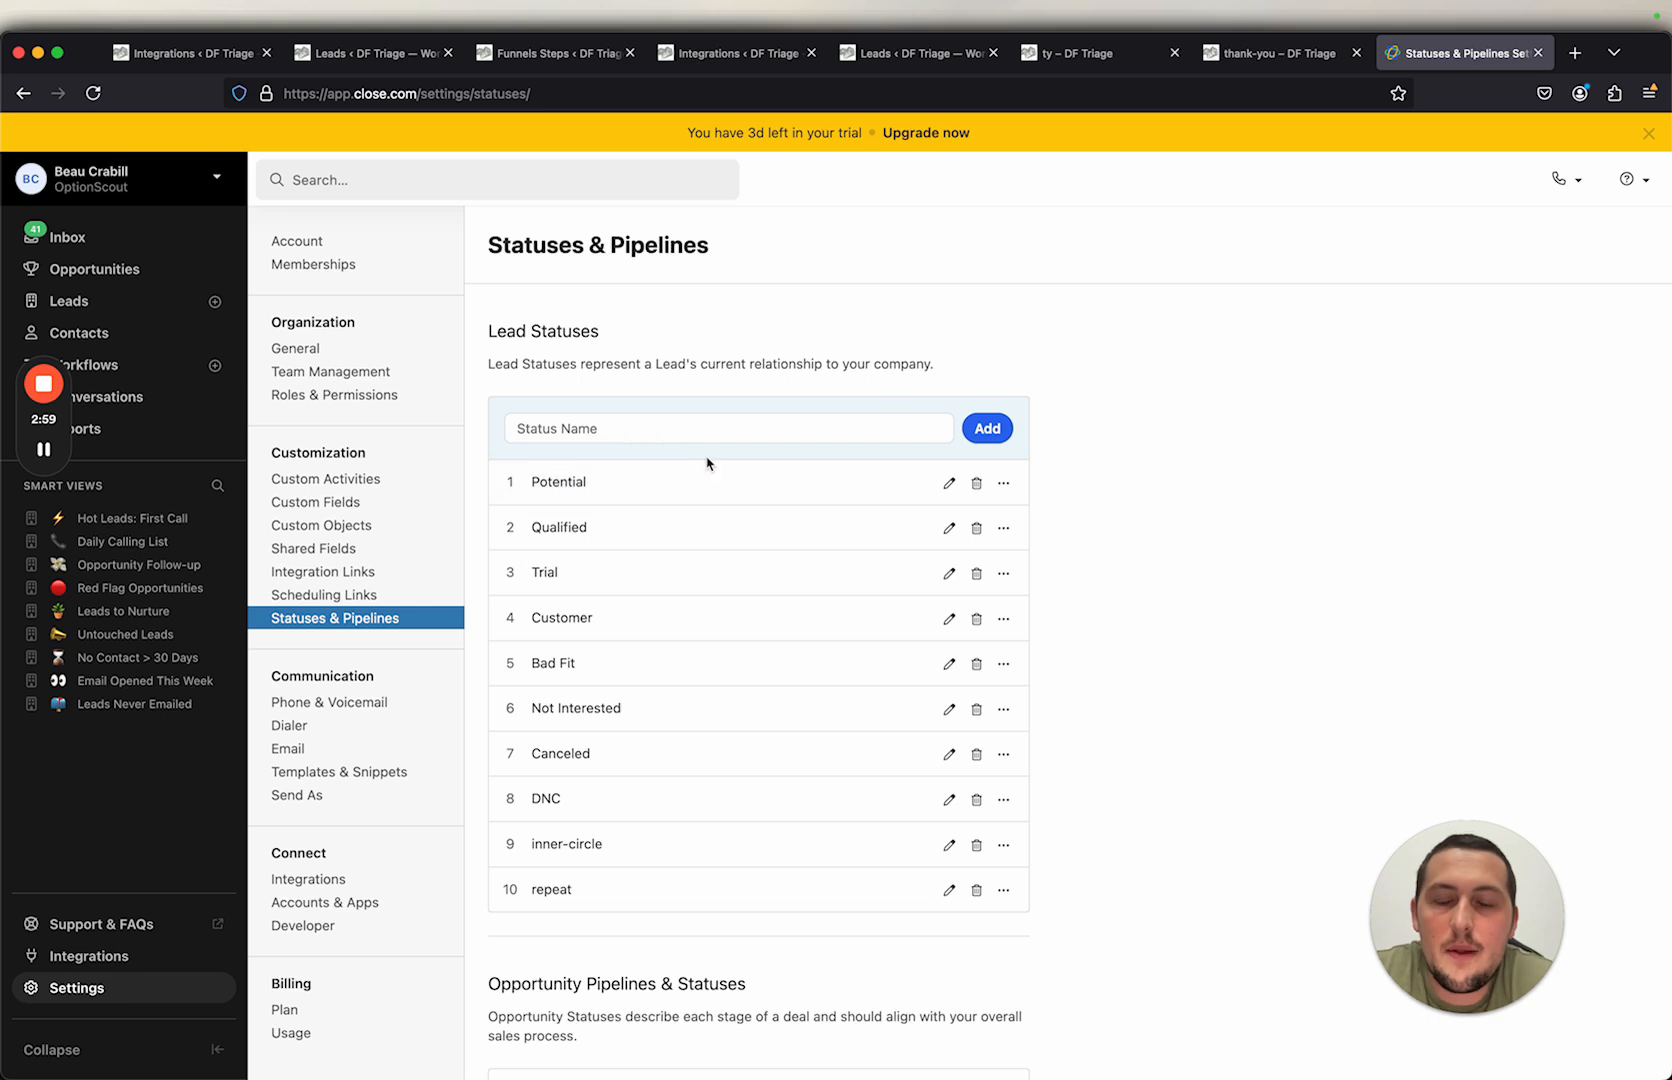
scroll(813, 655, down, 1)
scroll(813, 657, up, 1)
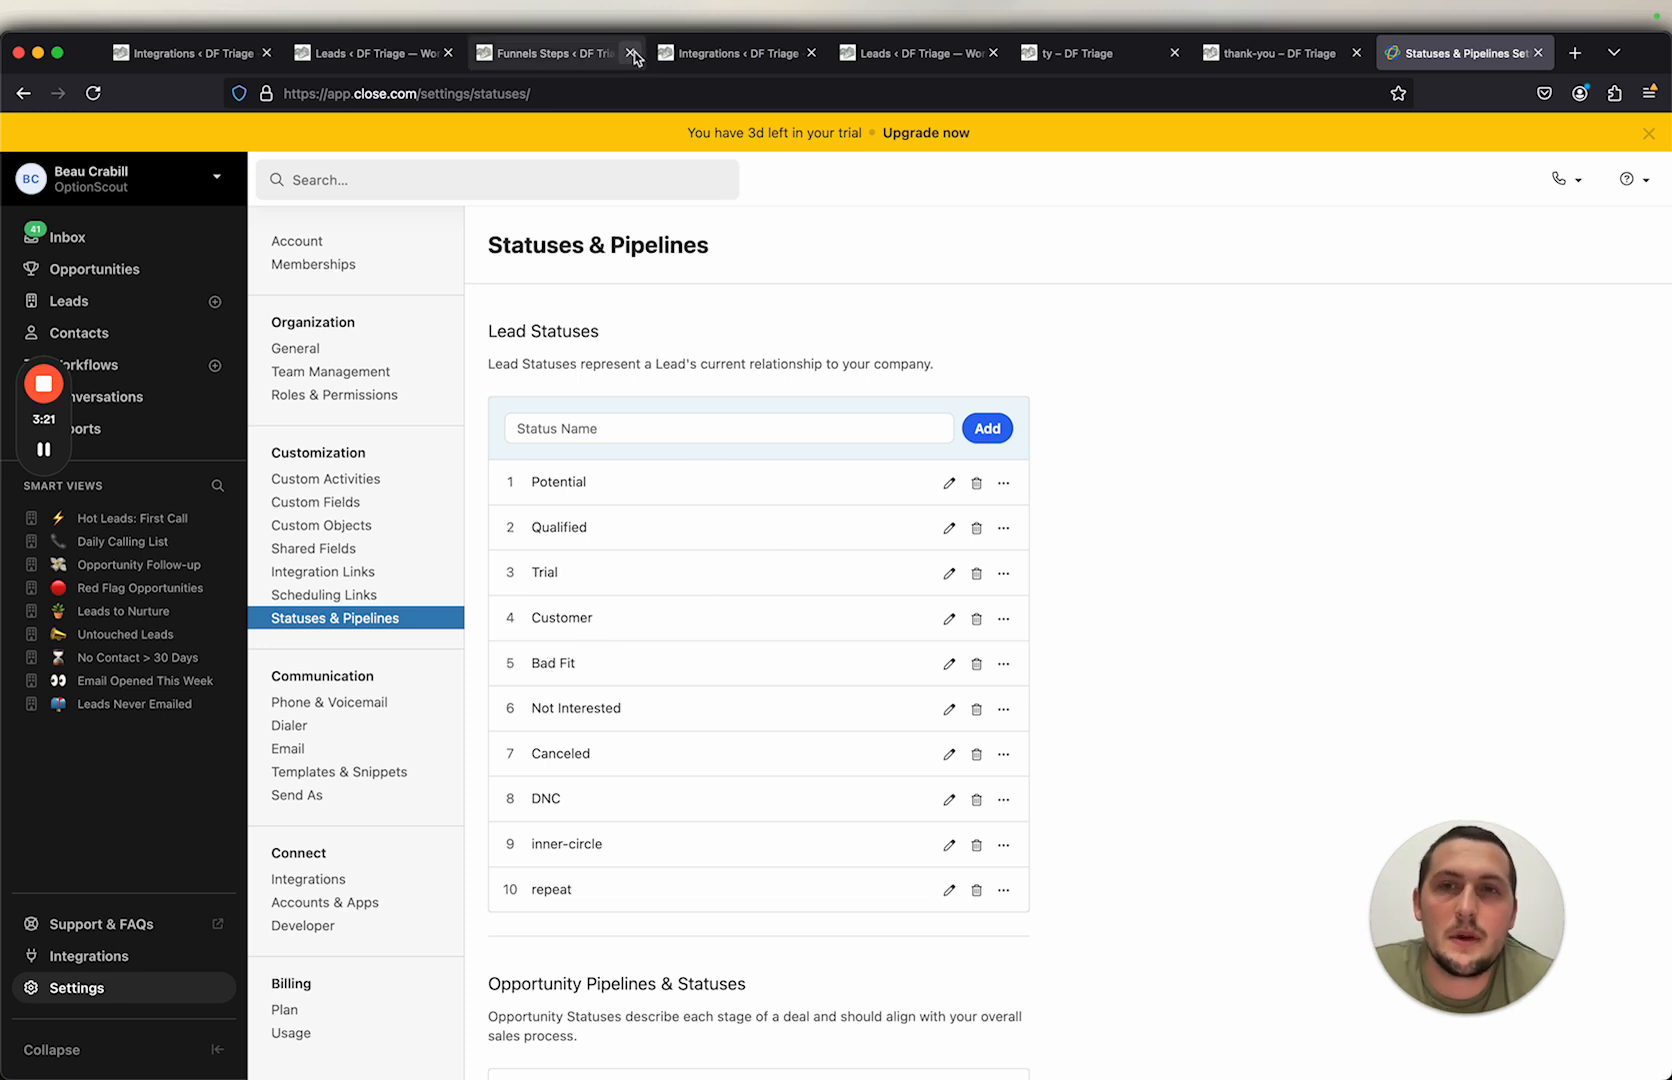
Step: Open the Optin step of the Testnew funnel in the page builder
click(578, 60)
click(431, 415)
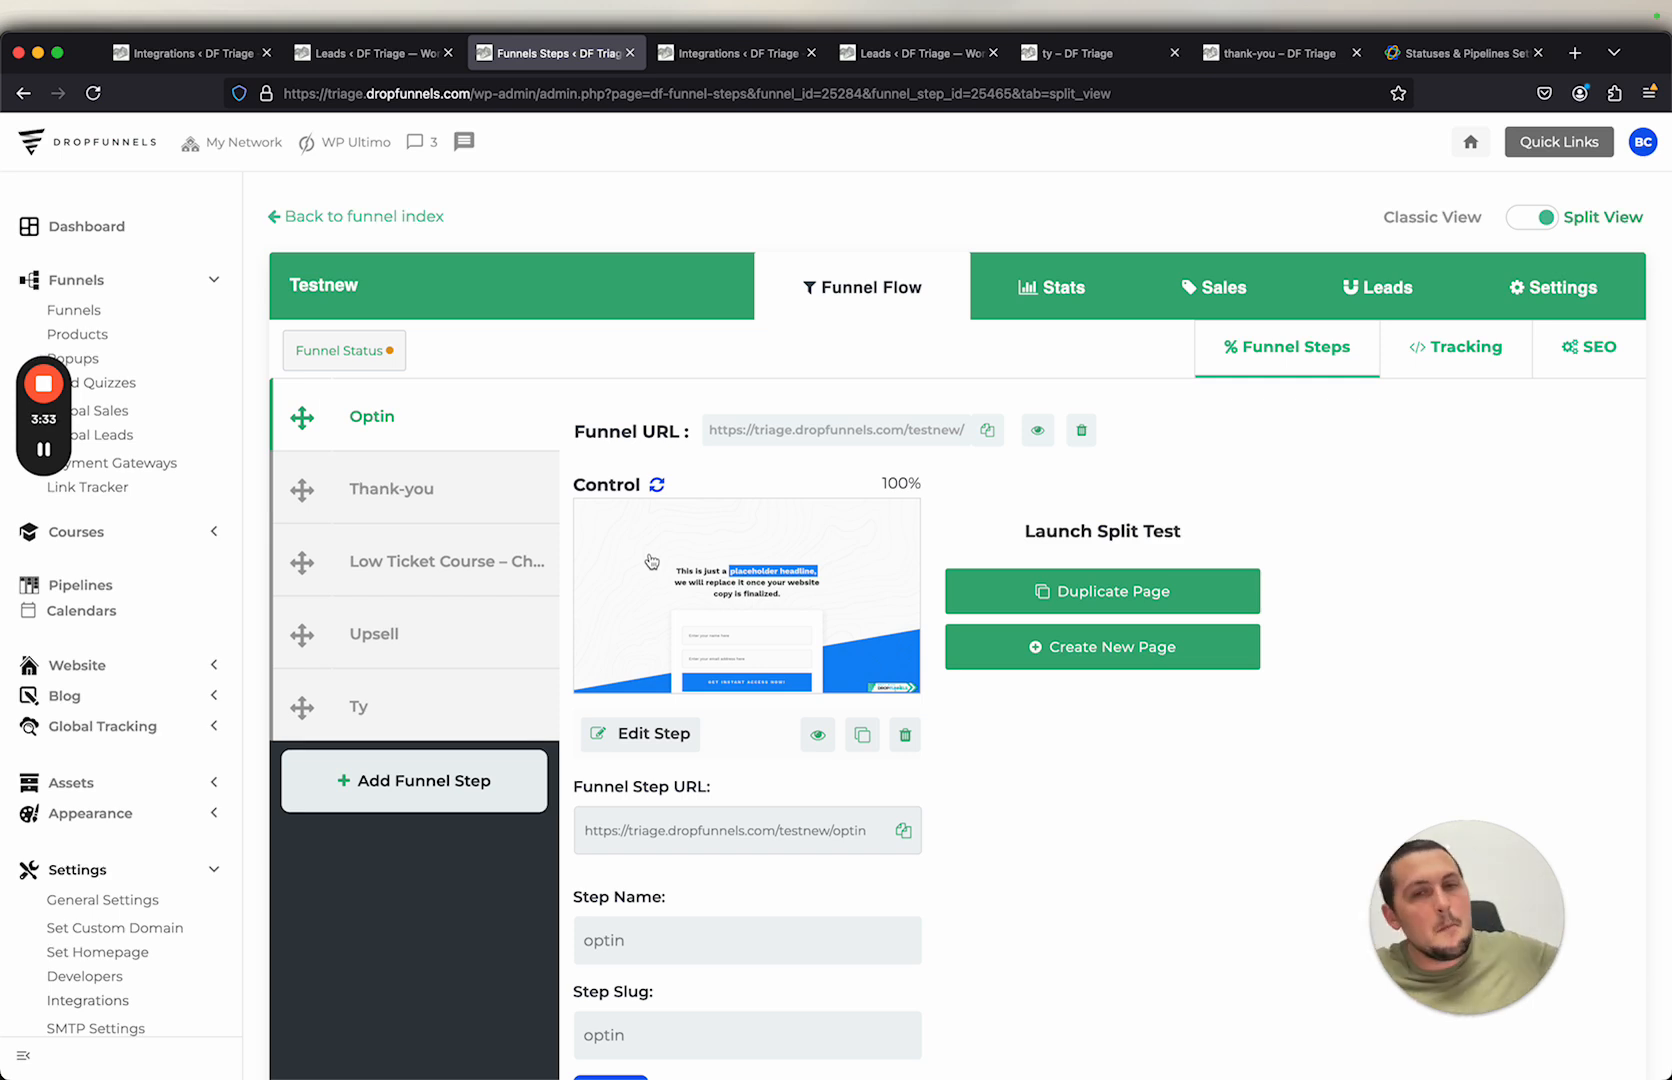
super+click(648, 735)
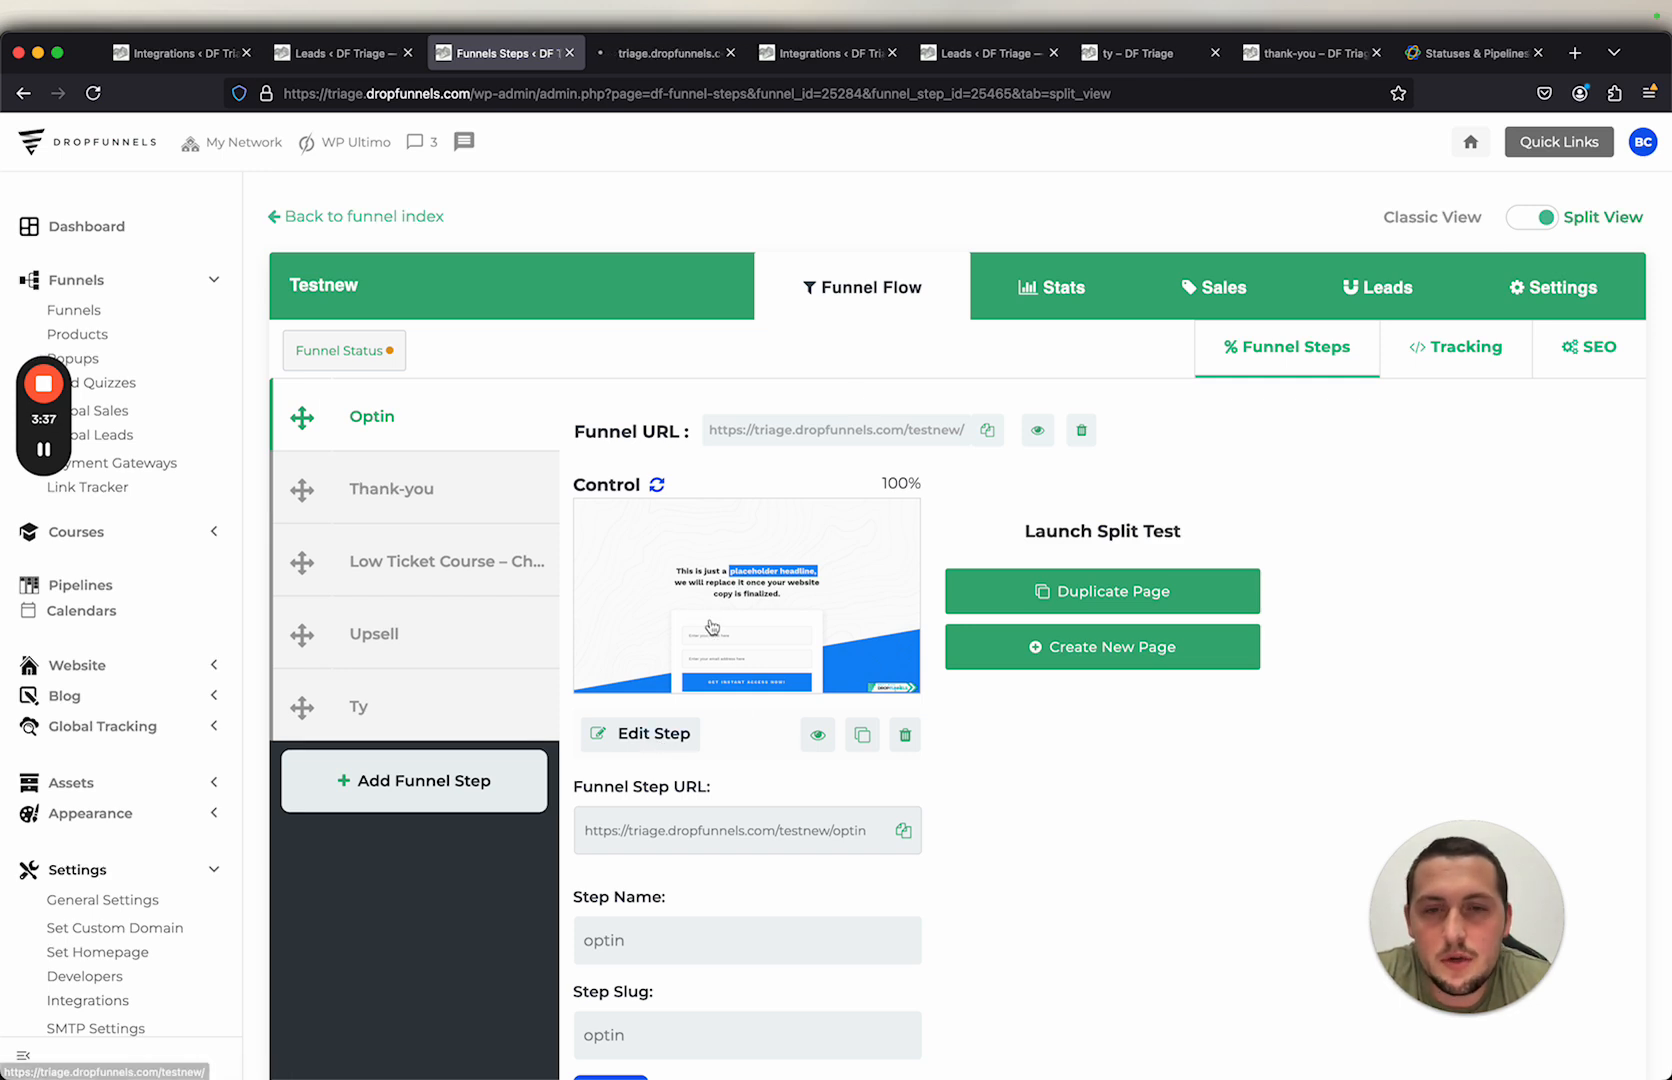
click(654, 55)
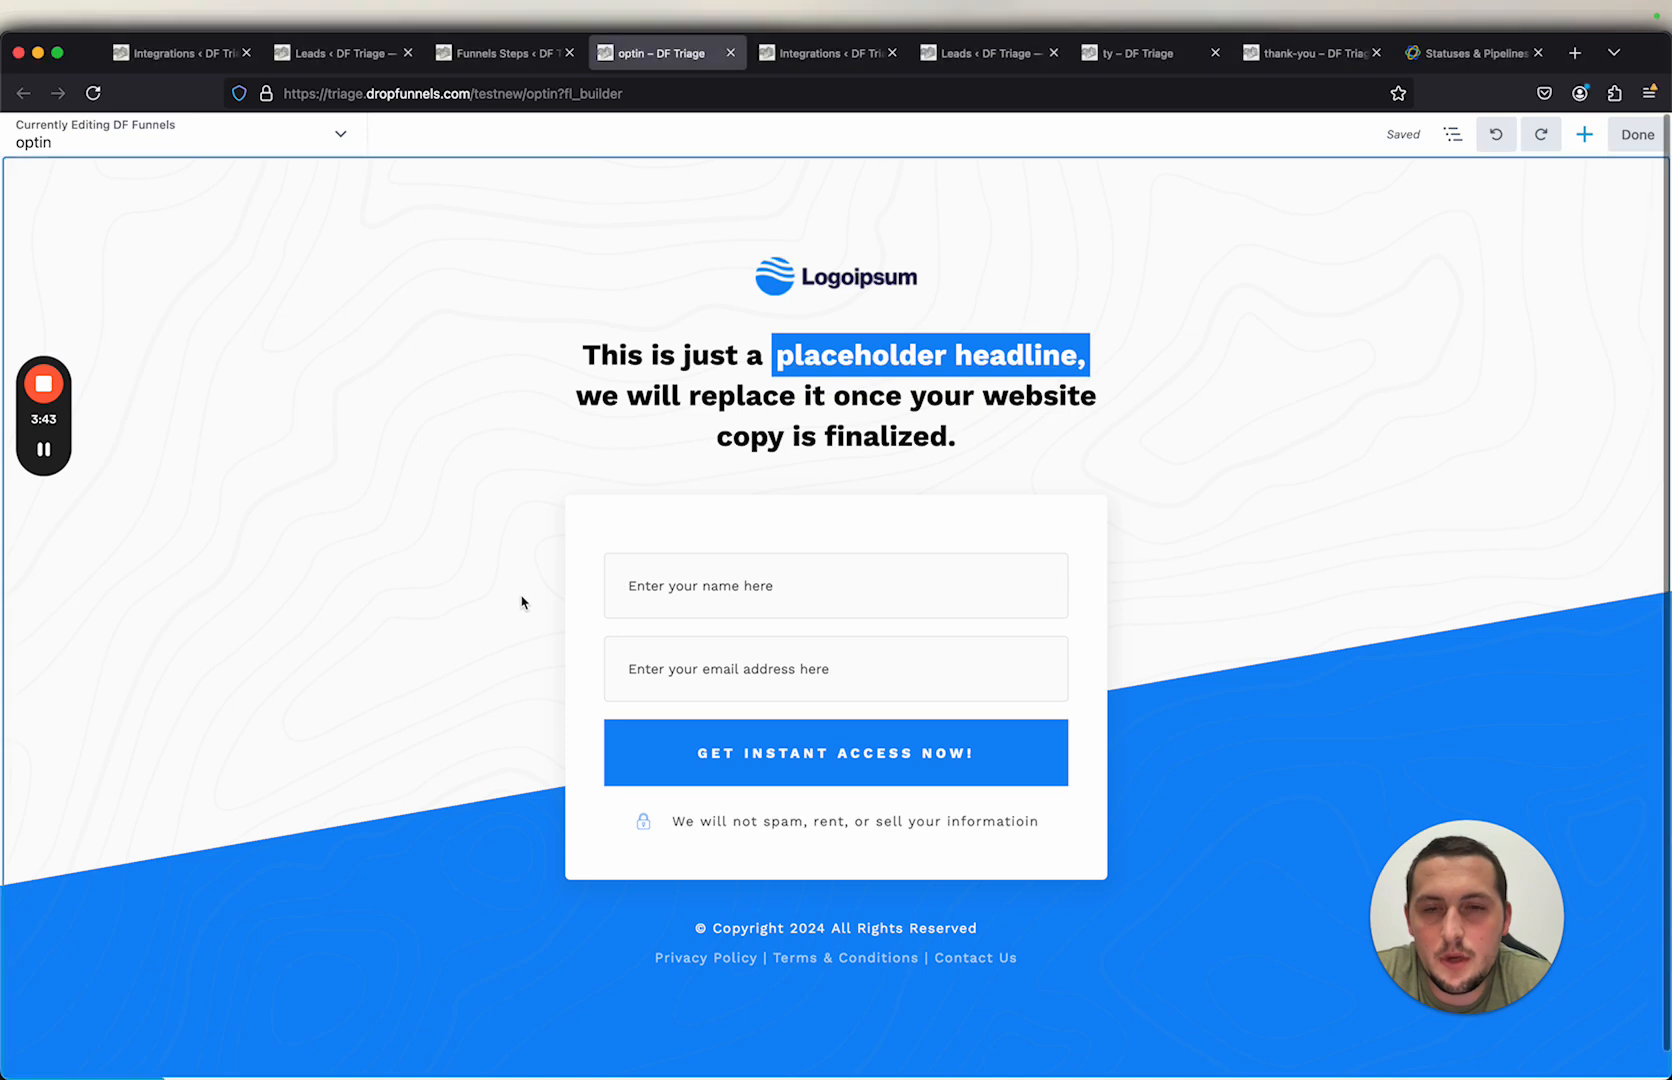
Step: Search the builder's modules panel for opt
click(1583, 140)
click(1628, 226)
text(opt)
drag(1394, 566, 1436, 348)
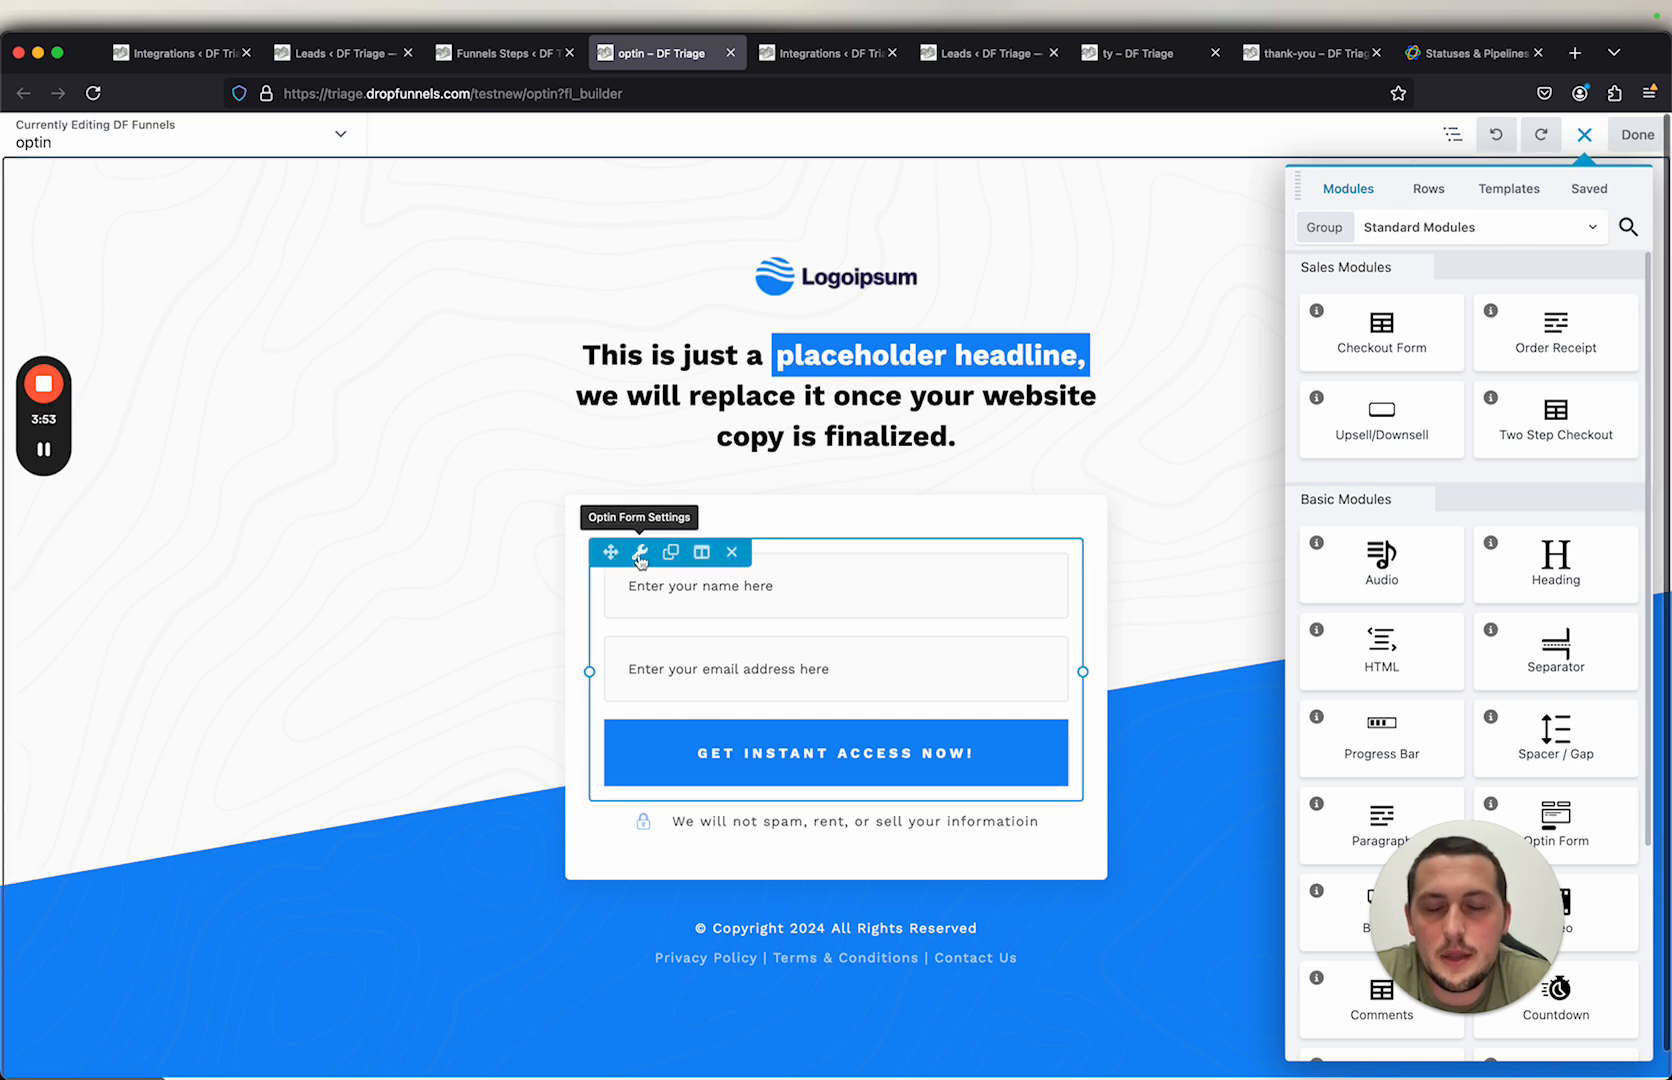
Step: Set the optin form's Close.com Integration Status ID to Potential, save the module, and finish editing the page
click(640, 555)
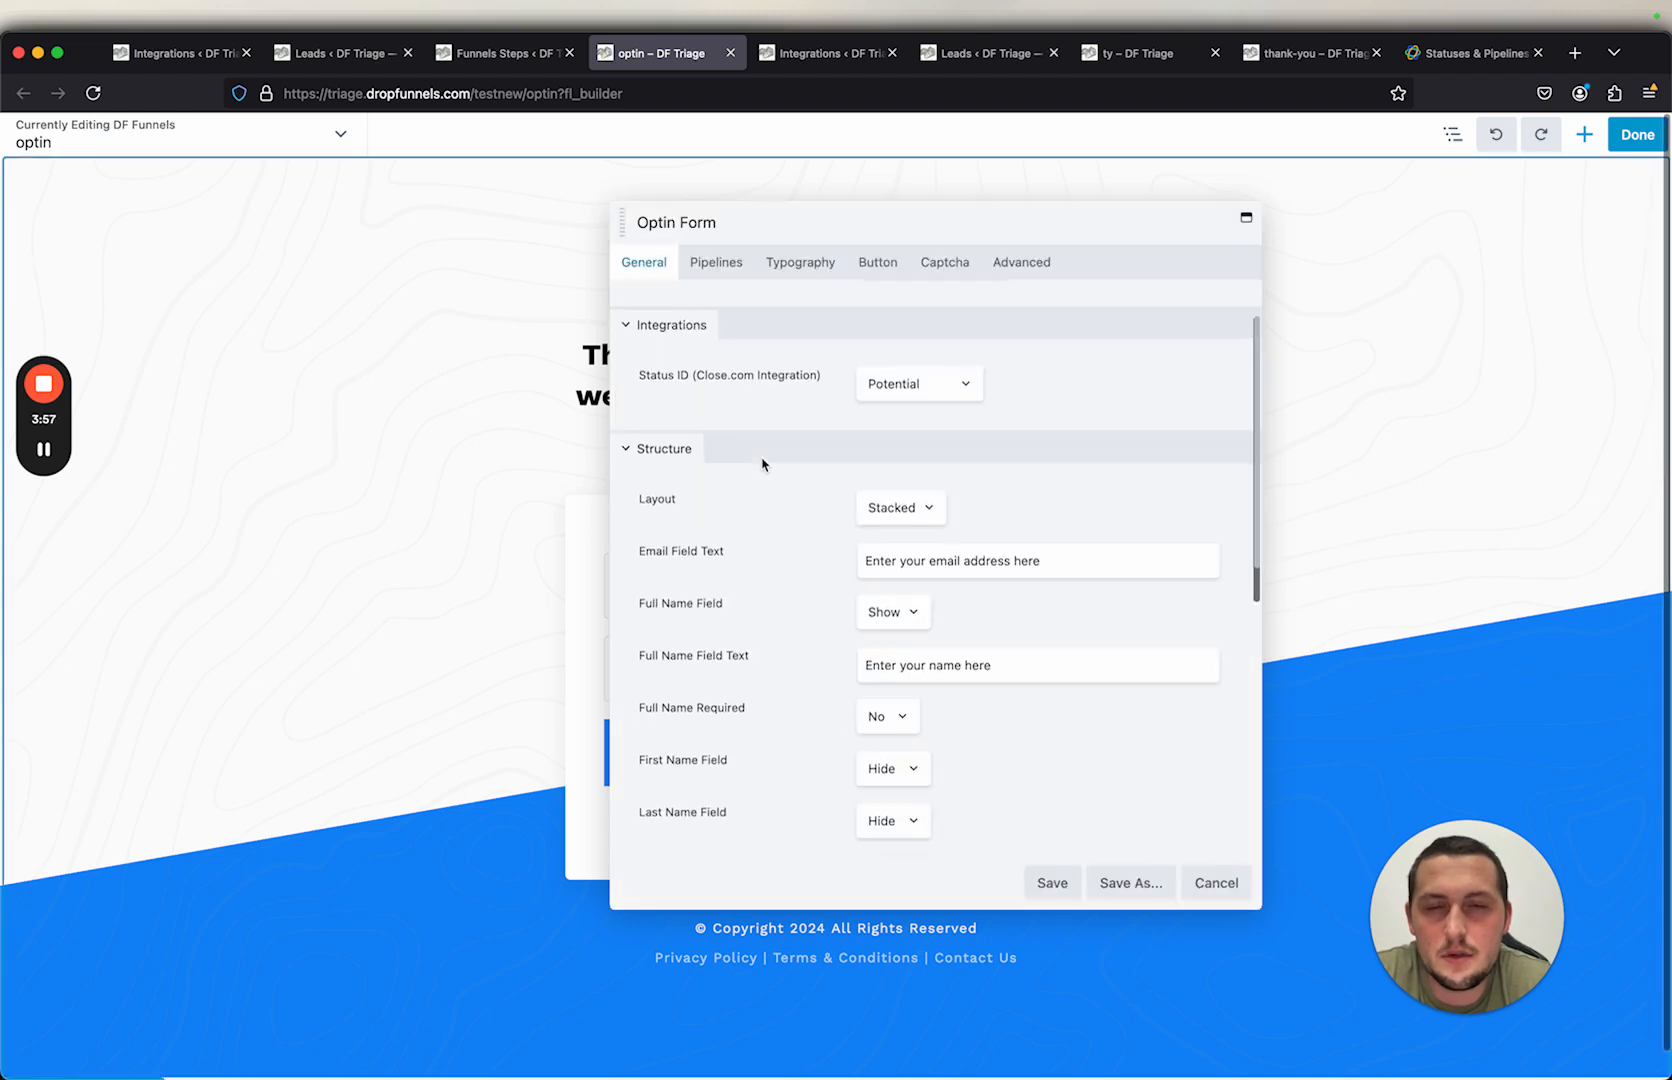
scroll(735, 485, up, 1)
click(899, 455)
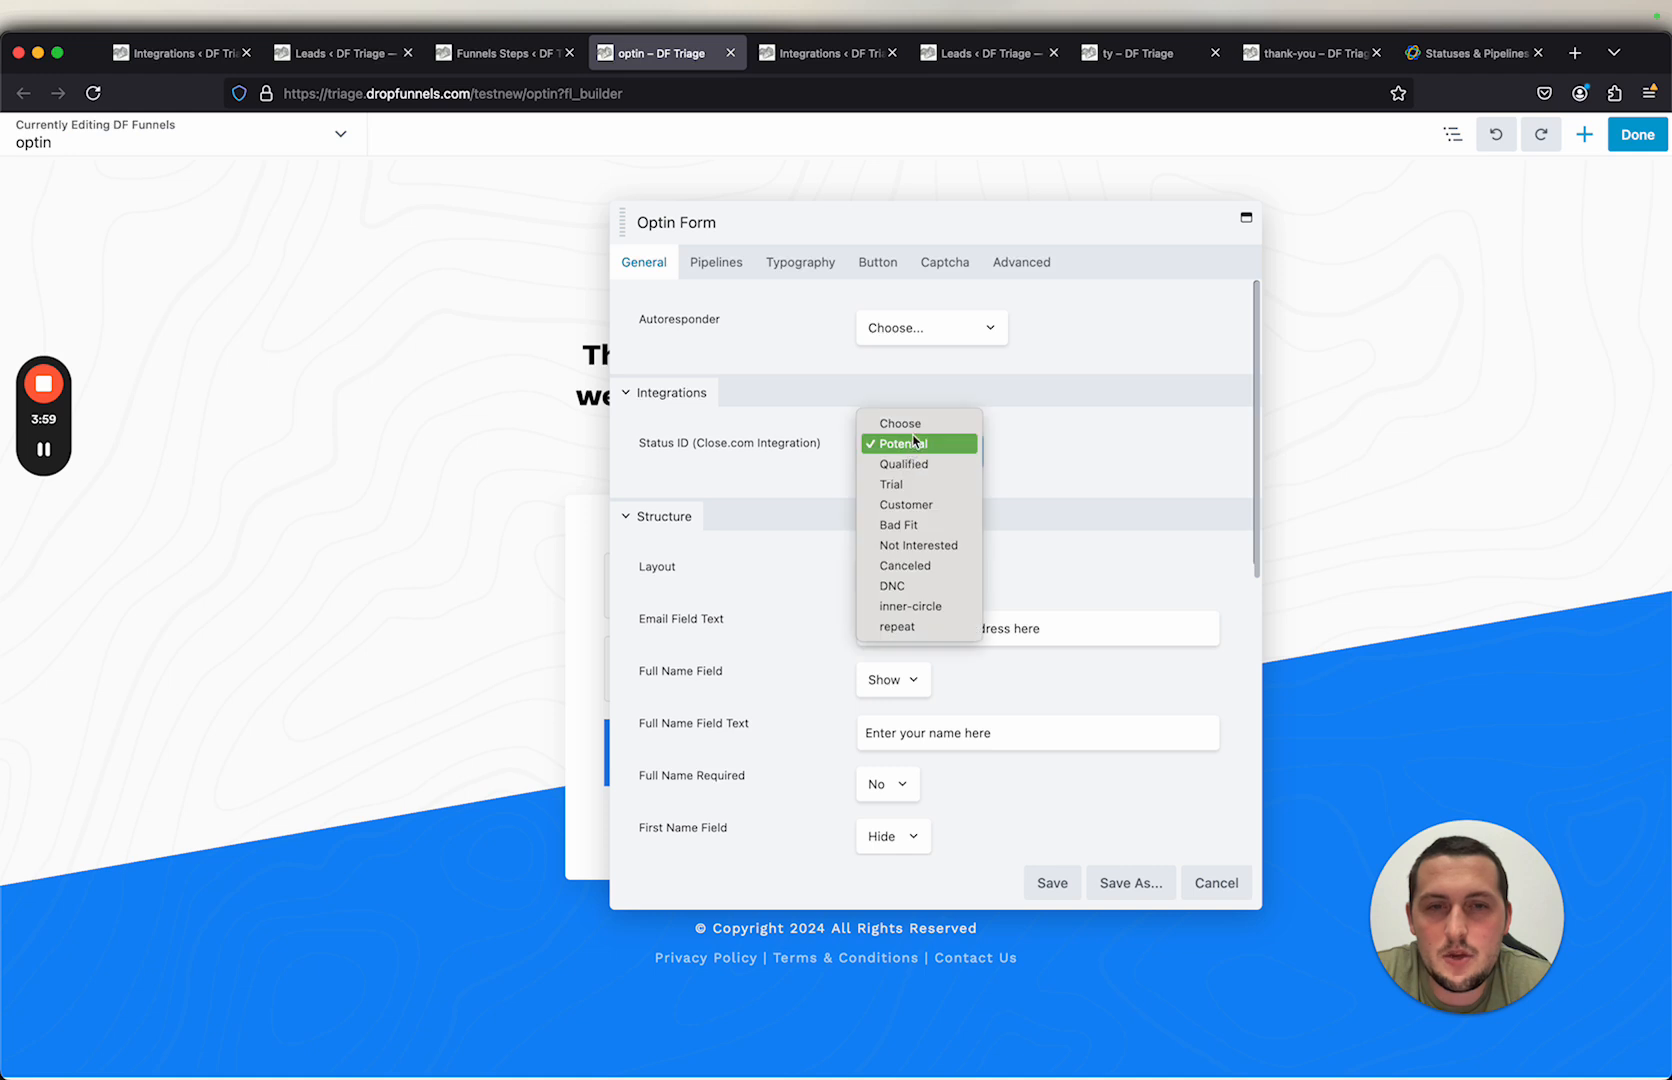
click(1059, 418)
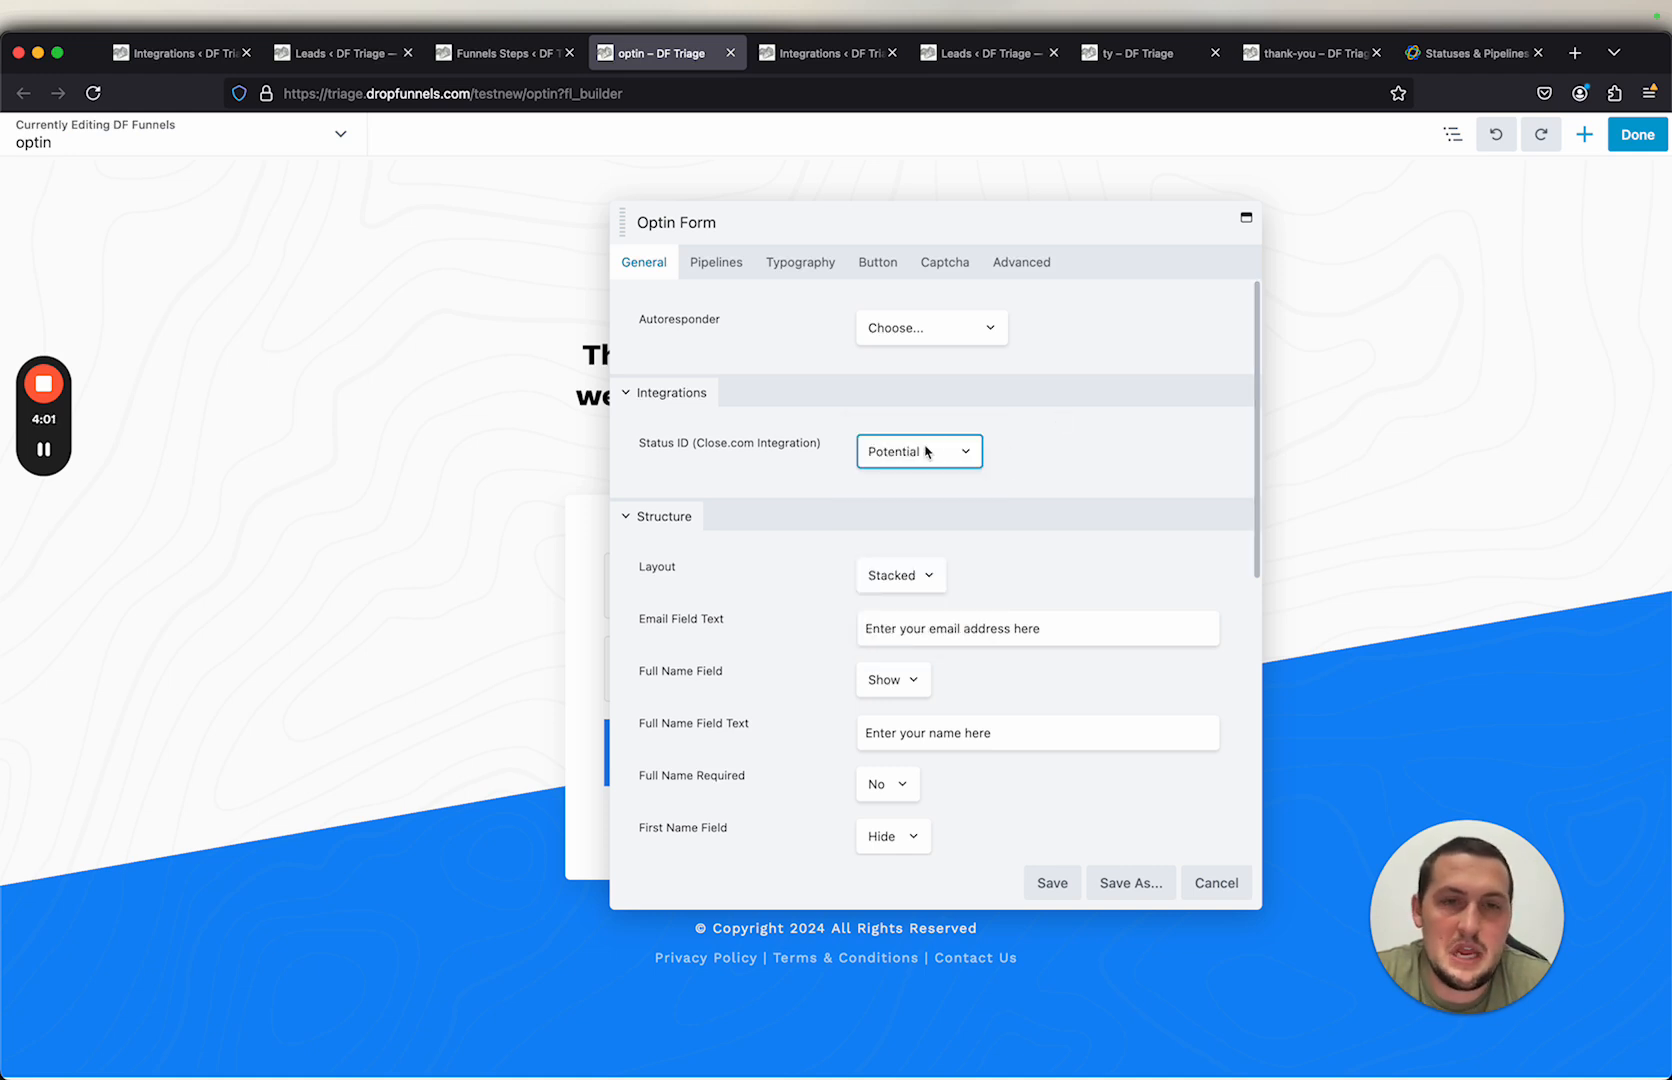
click(1070, 882)
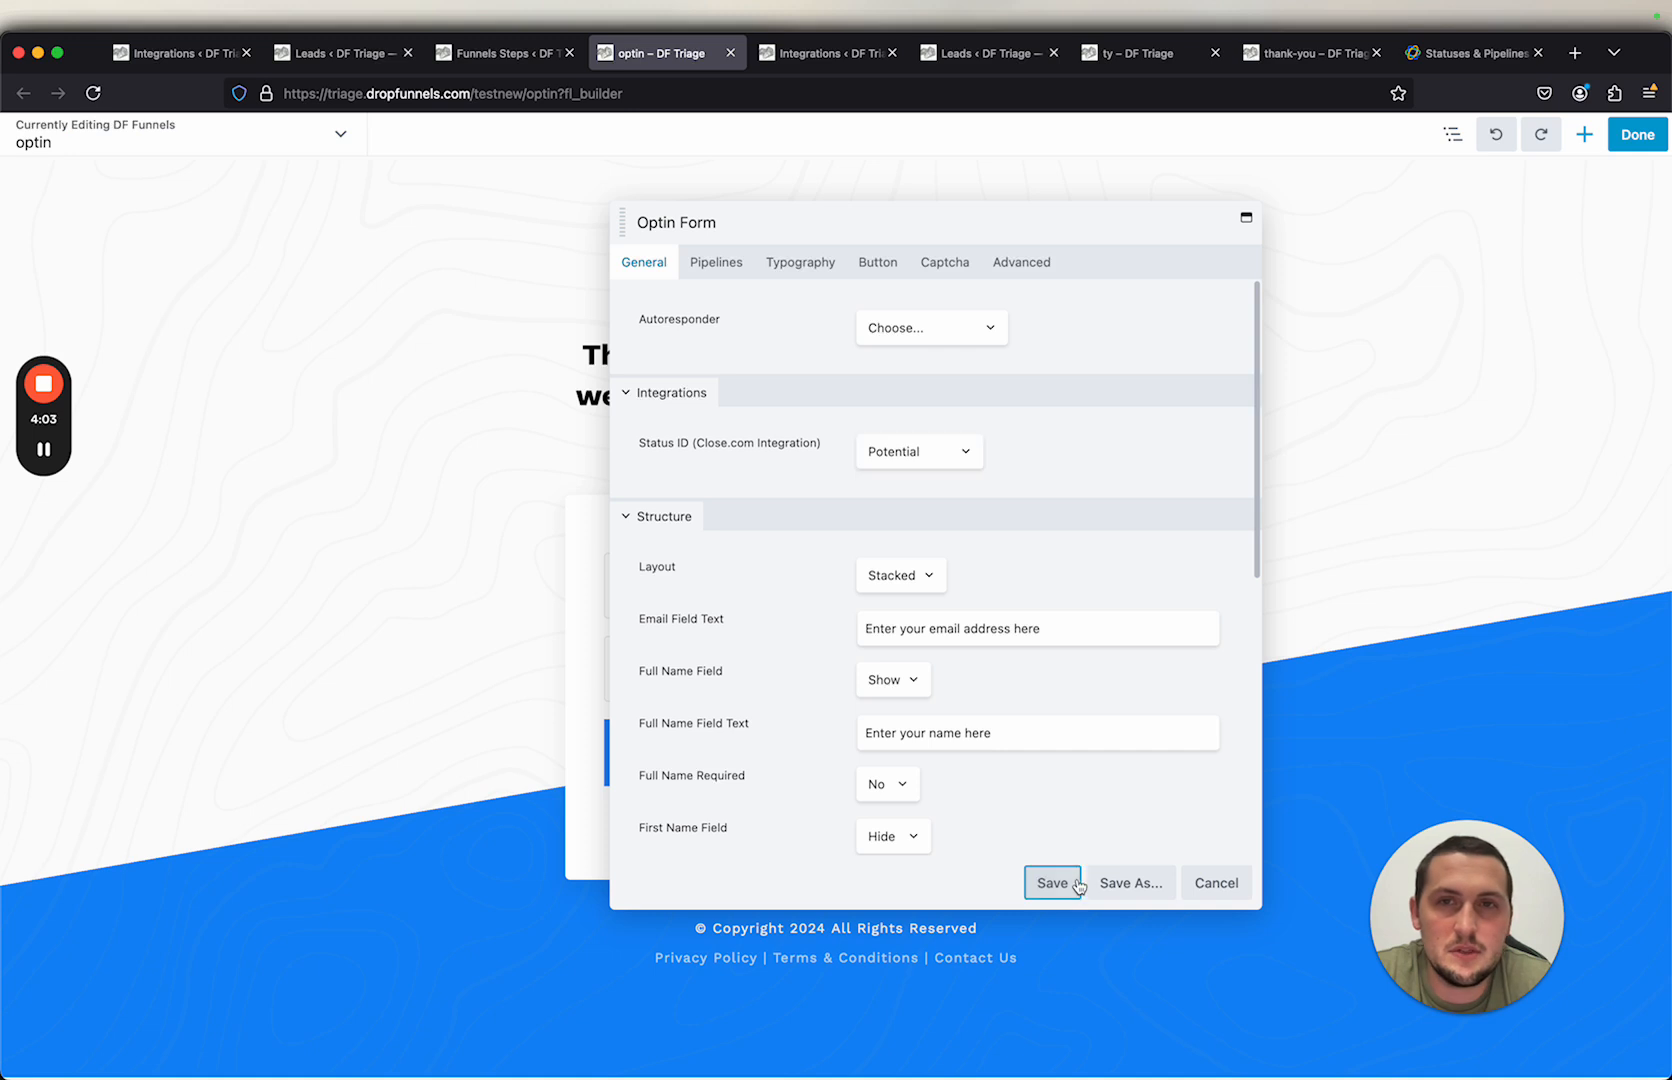
click(1627, 144)
click(1541, 135)
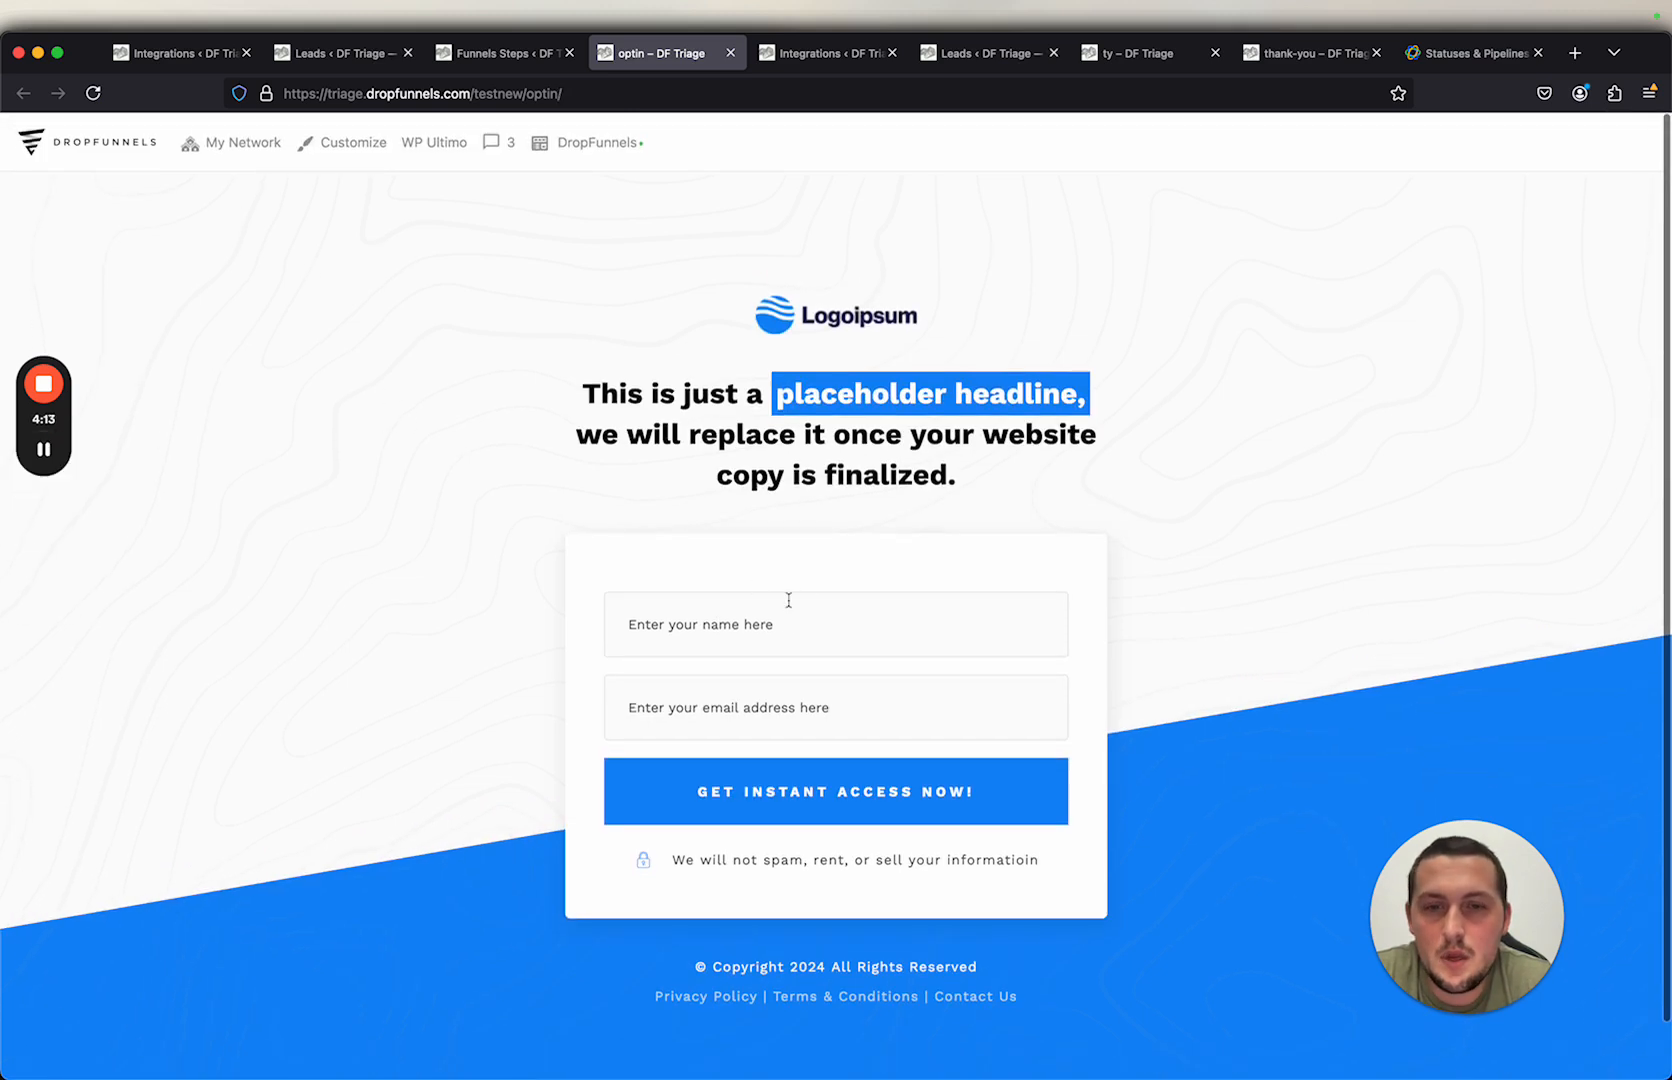
Step: Submit the optin form with the name test and a test email address
text(test)
click(698, 703)
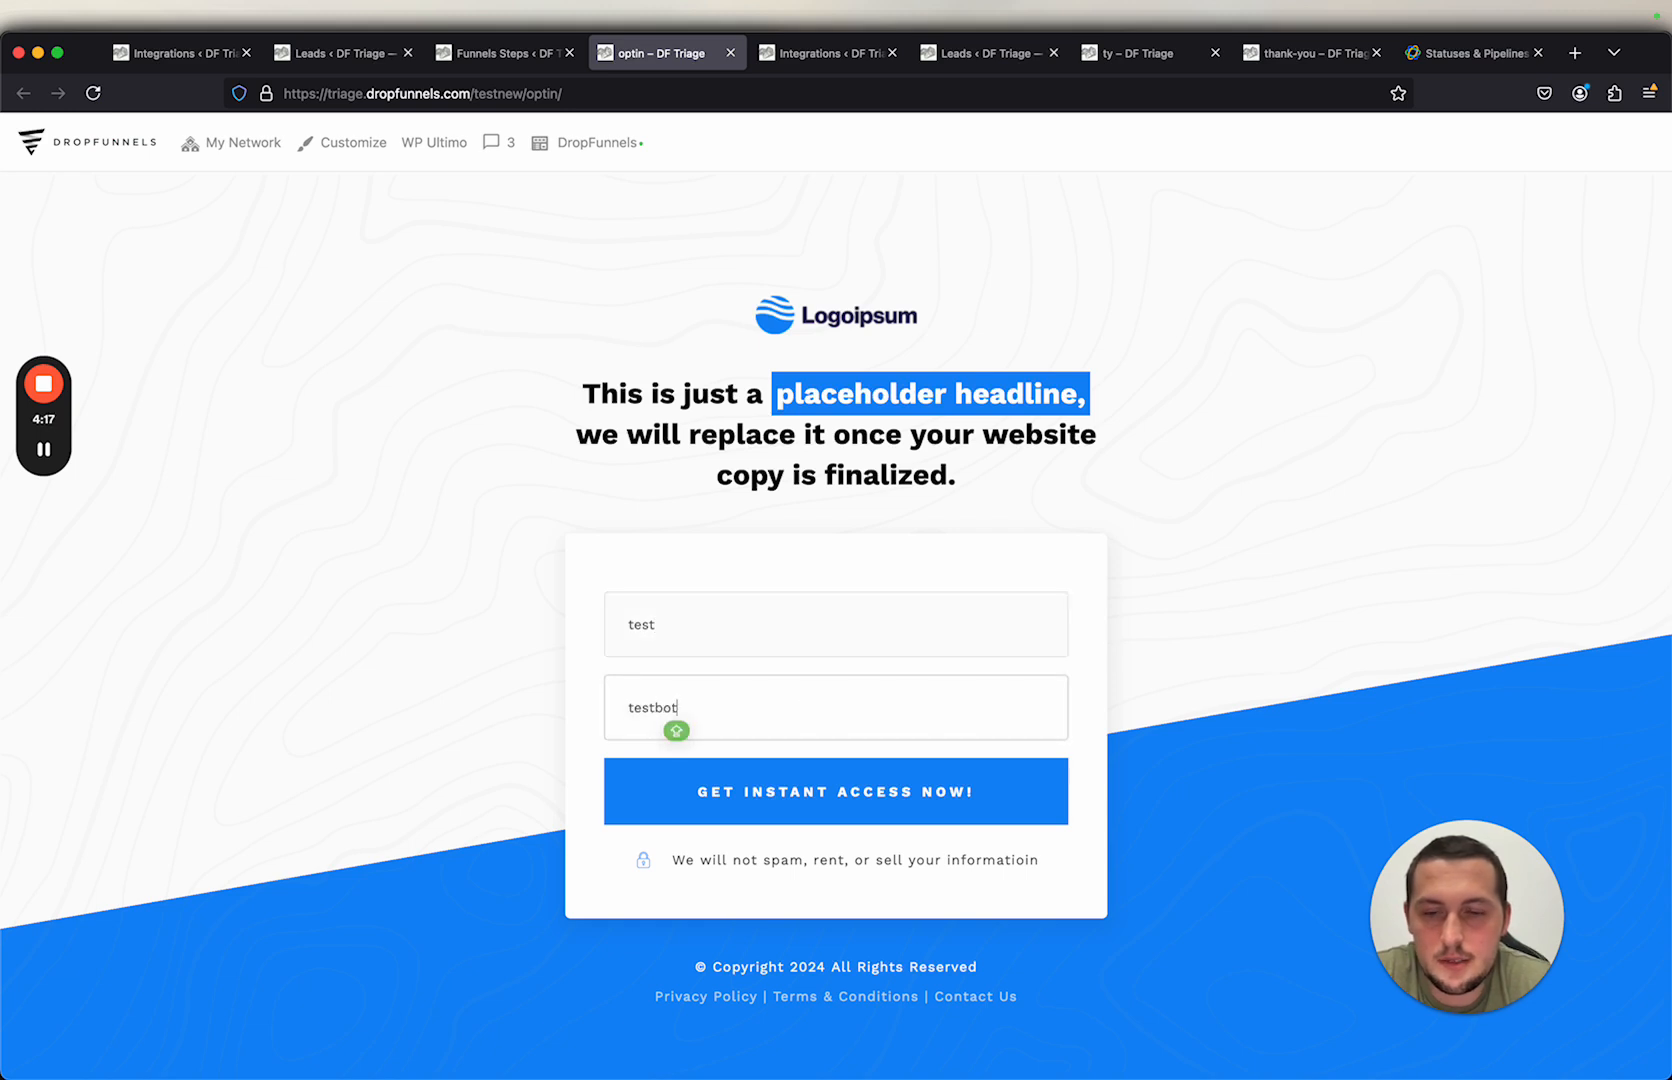
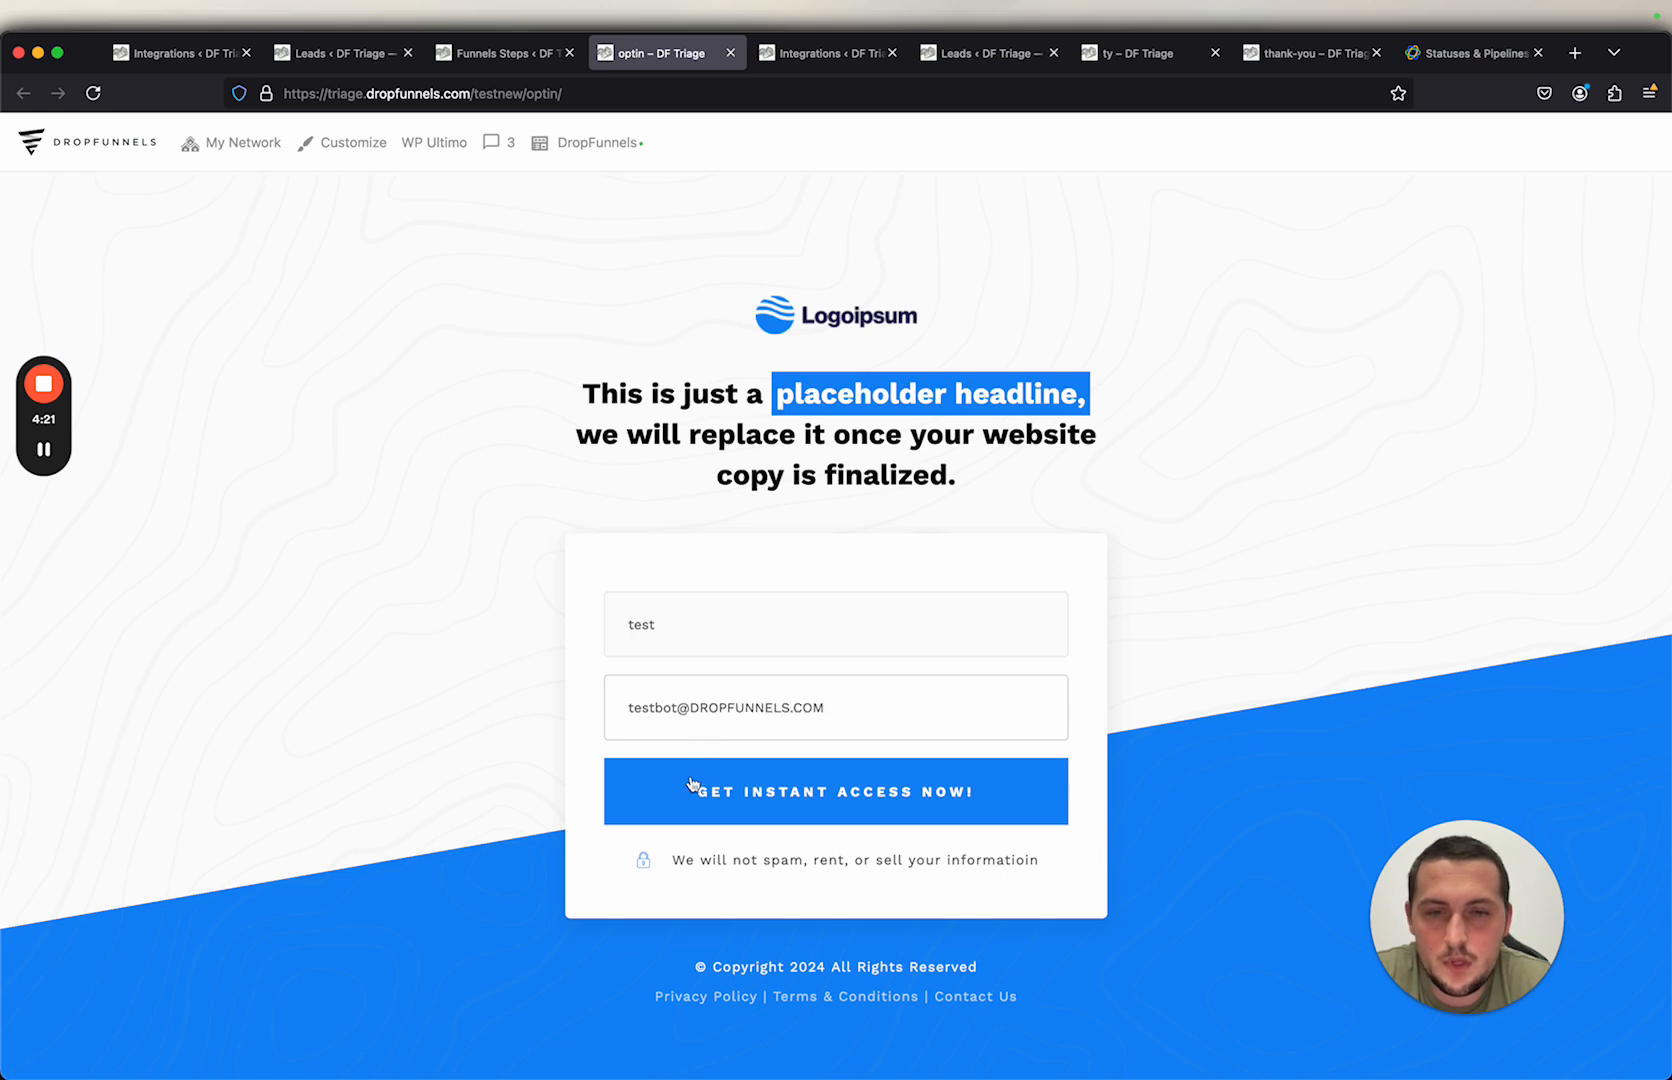
click(692, 785)
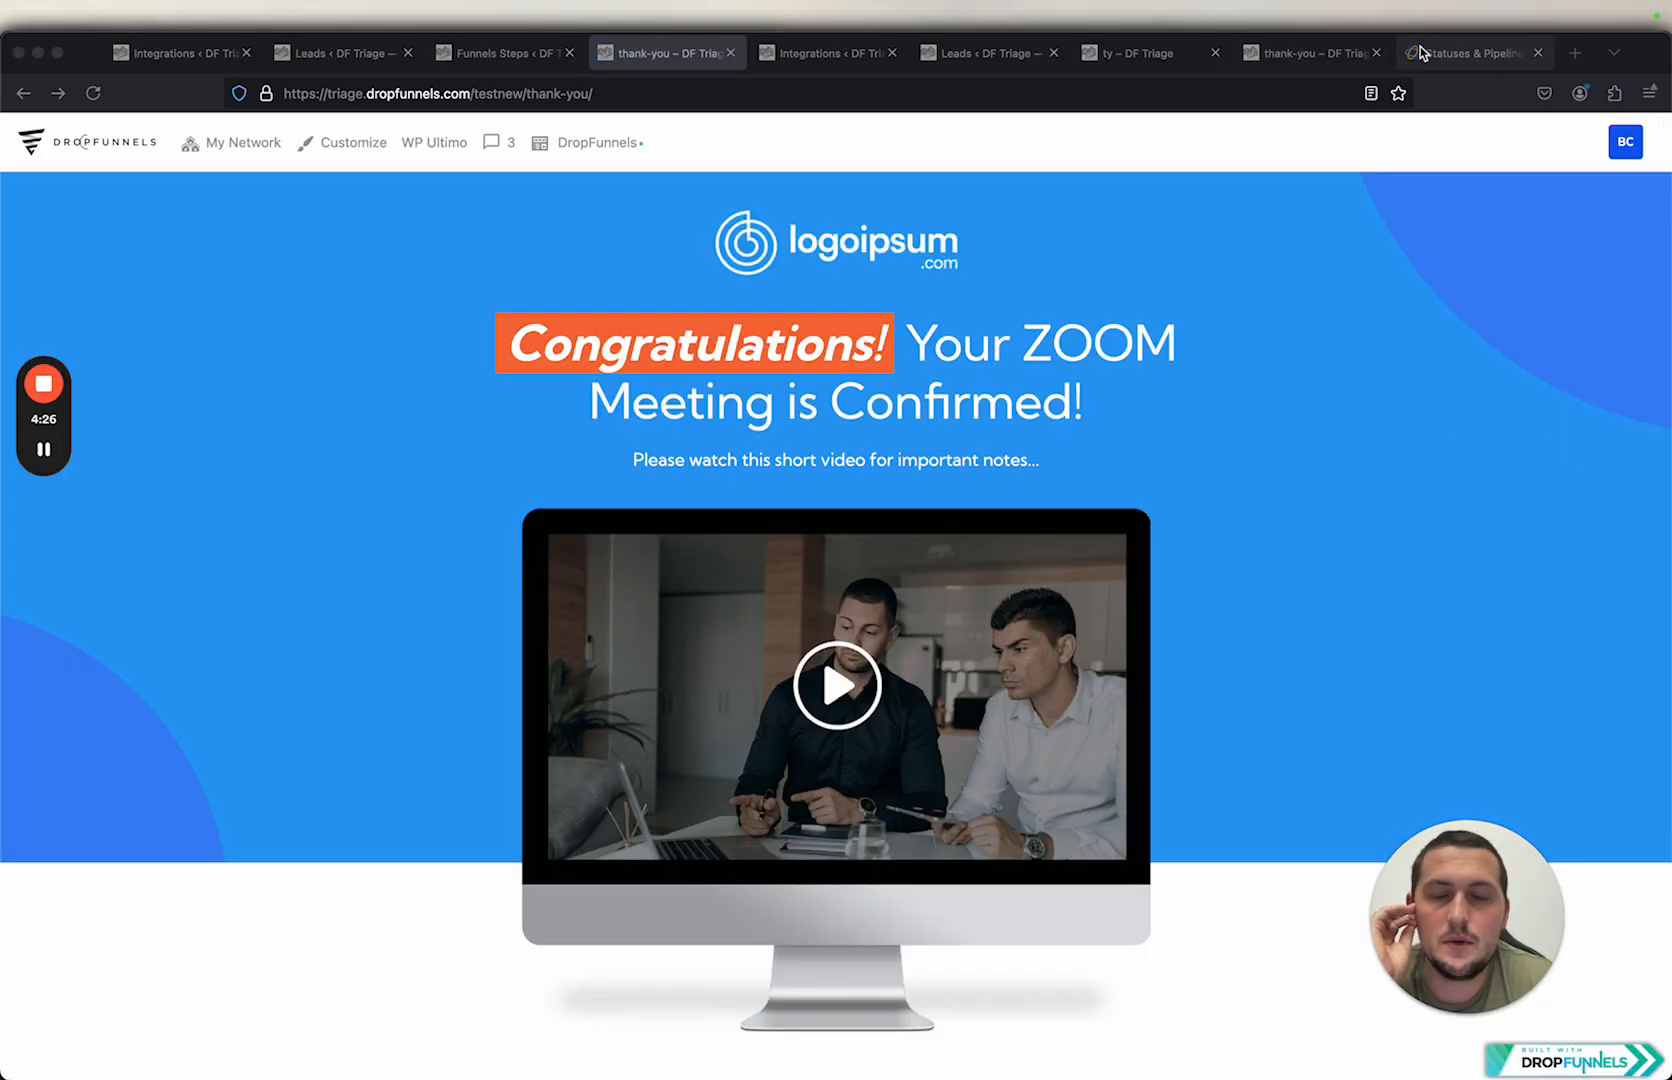
Step: Check the Close leads list for the new test lead from the optin form
click(1421, 52)
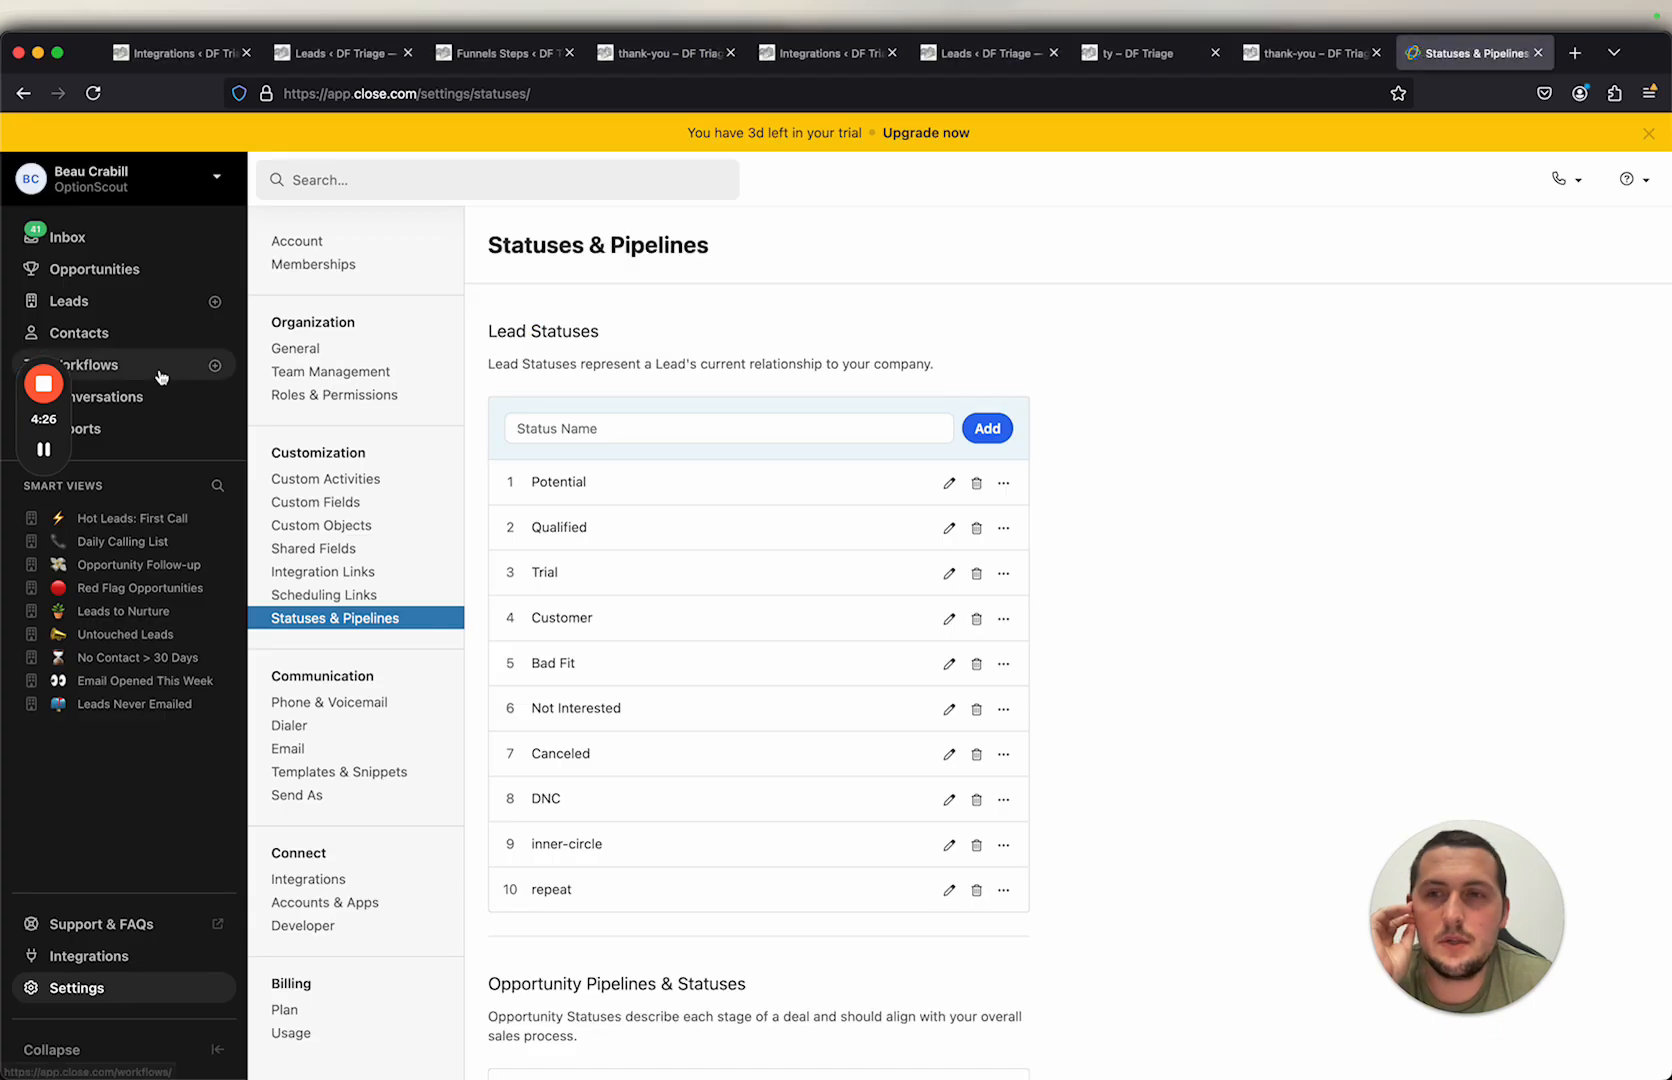
click(102, 312)
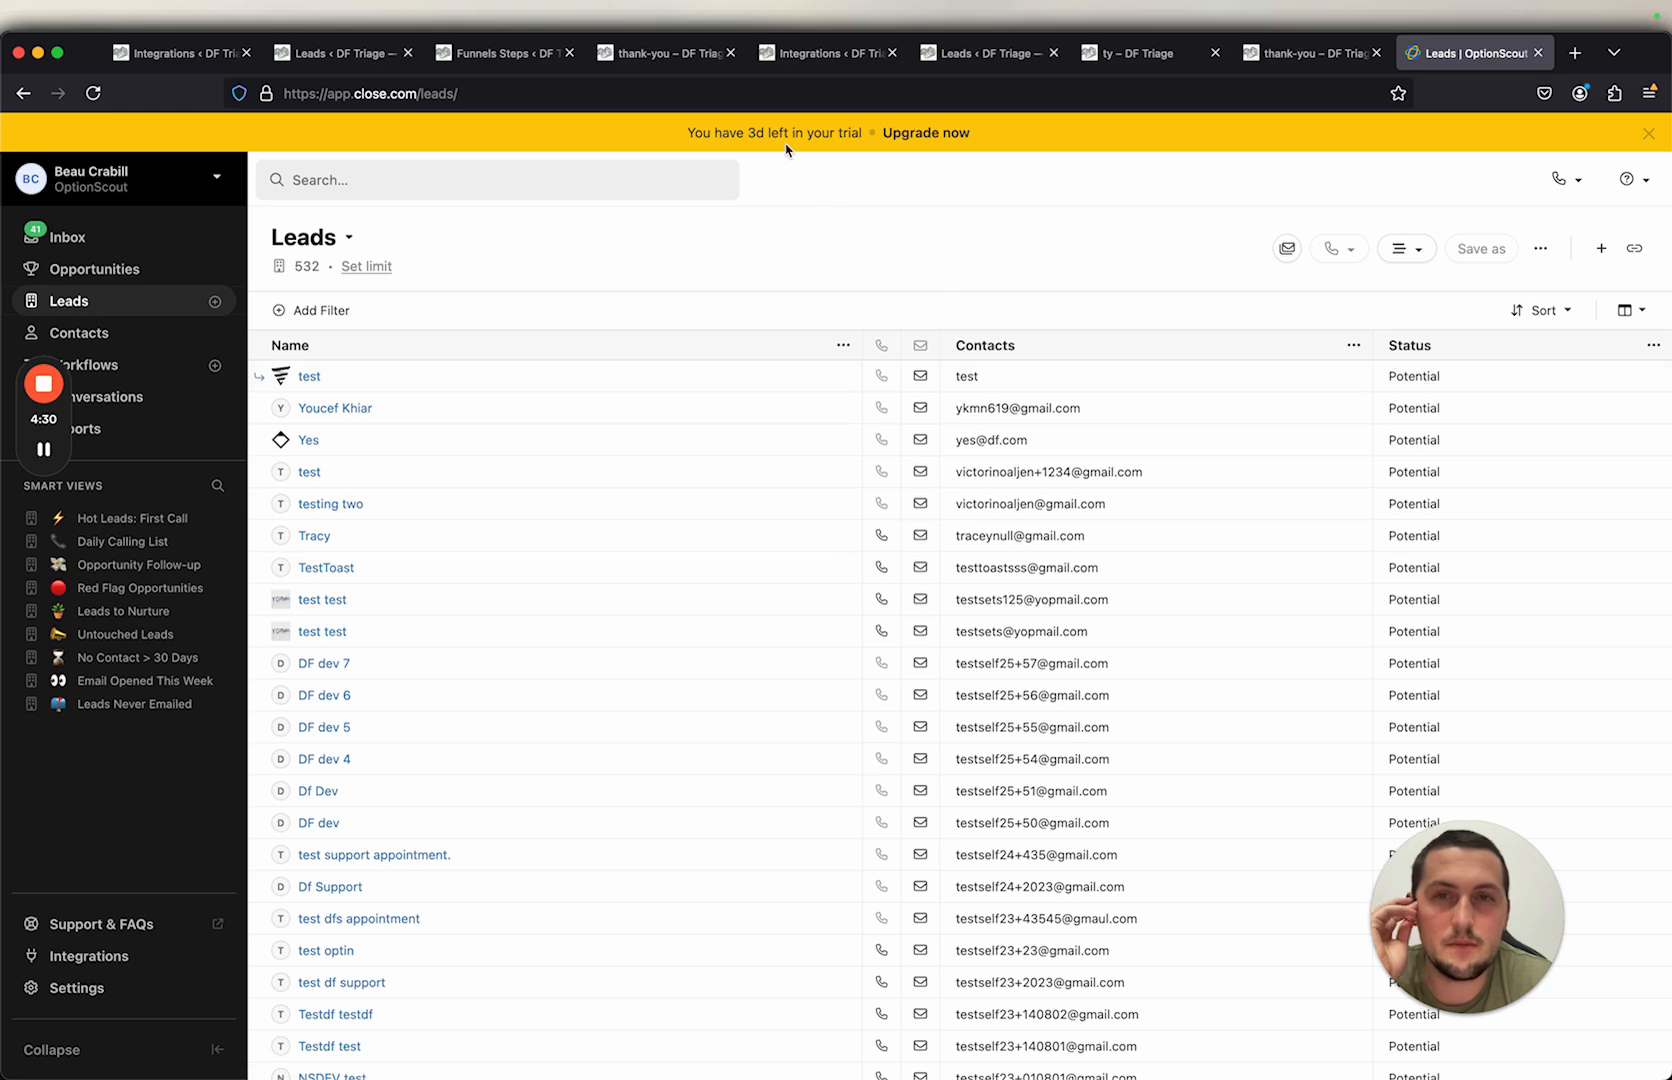
Step: Select the Low Ticket Course – Checkout funnel step and open the Products page in a new tab
click(525, 52)
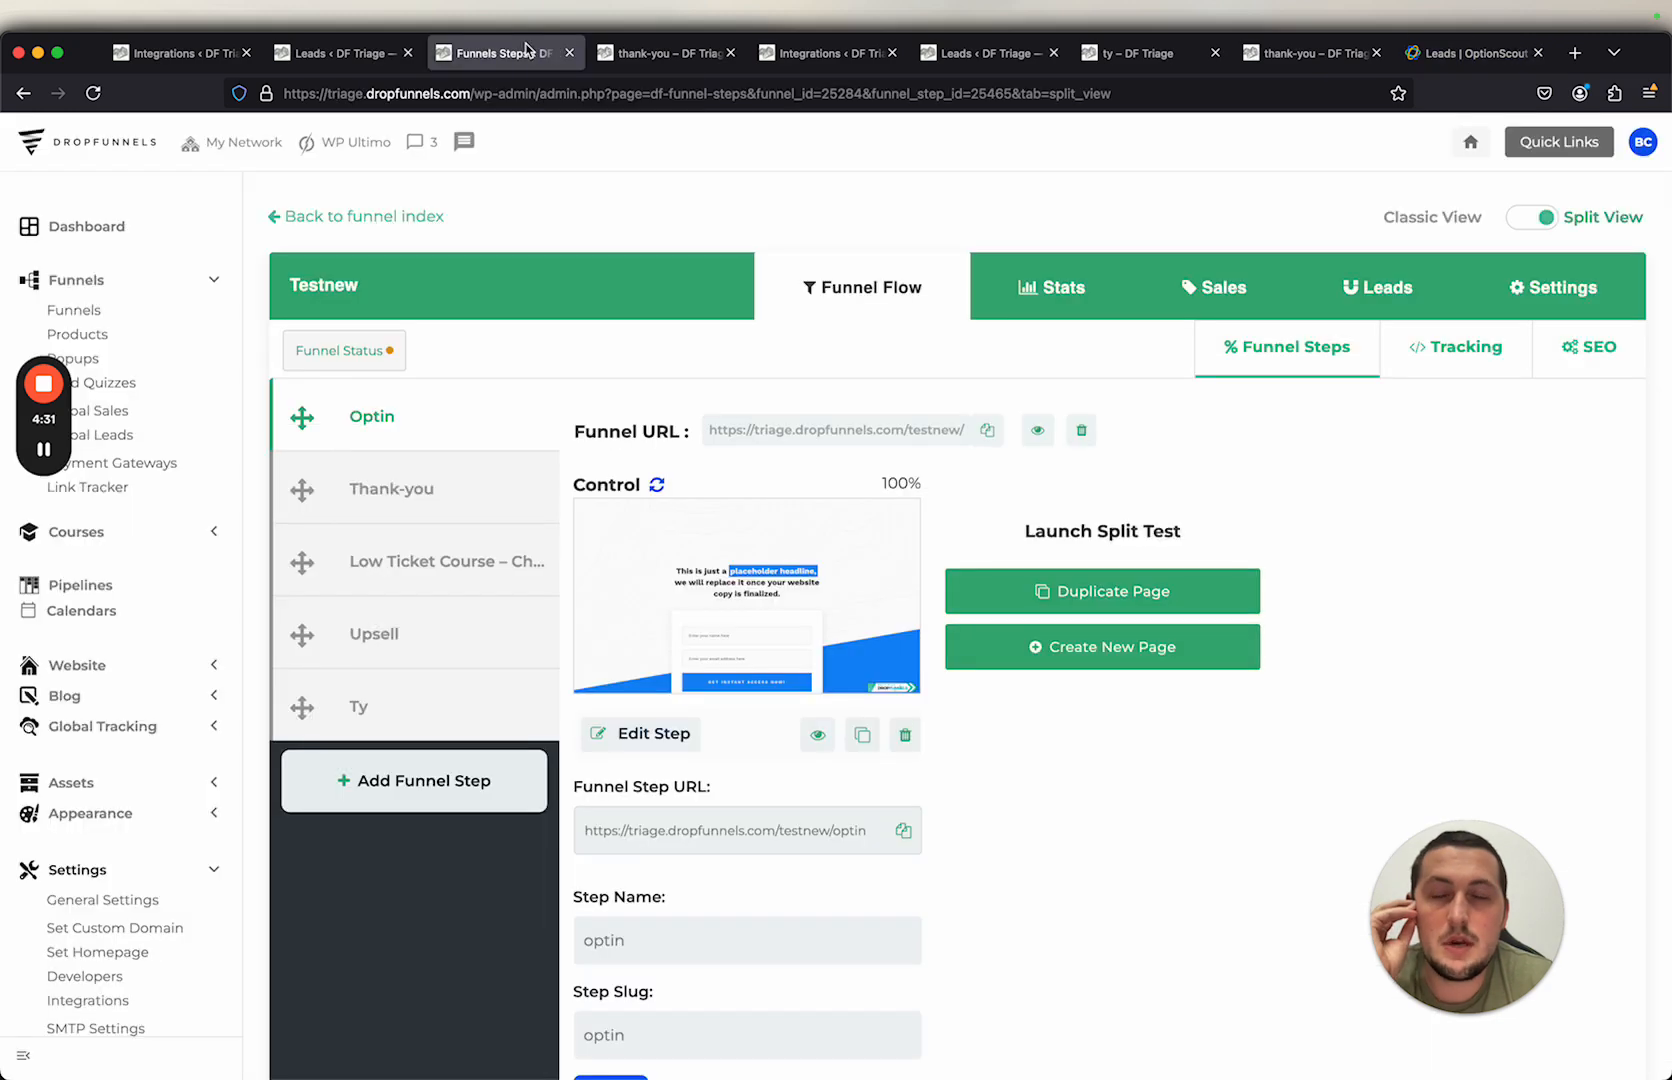
click(437, 560)
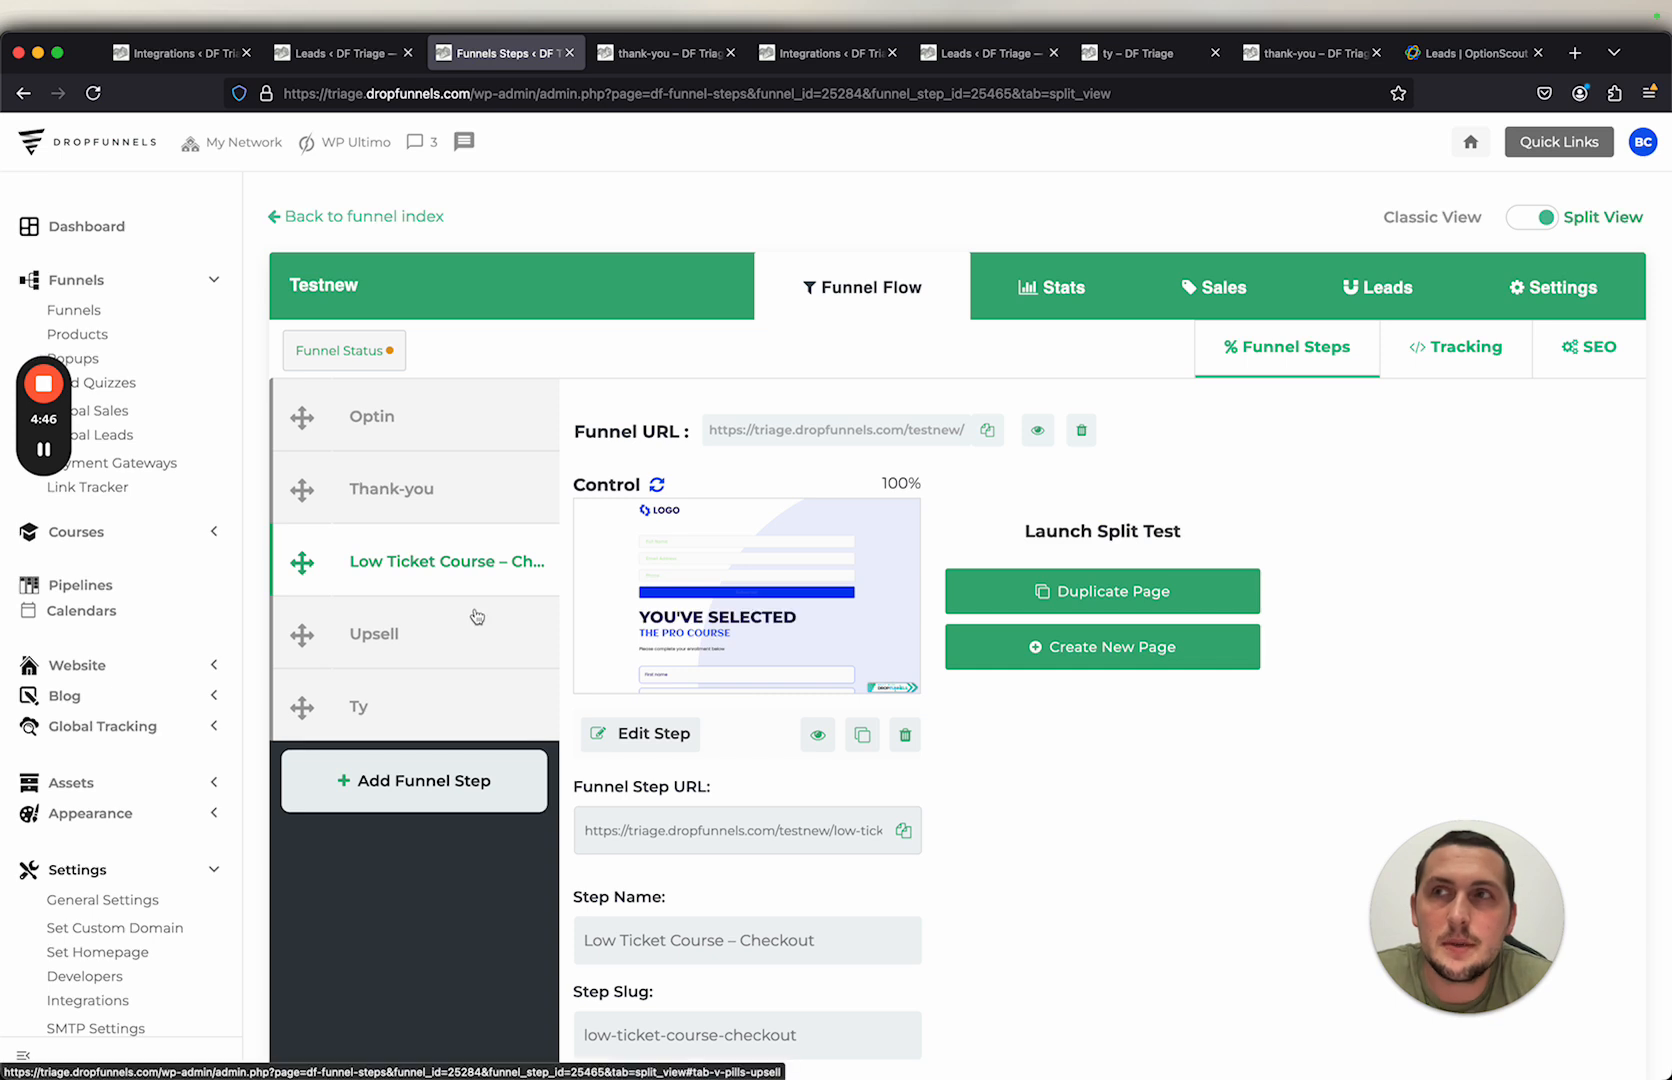
super+click(95, 335)
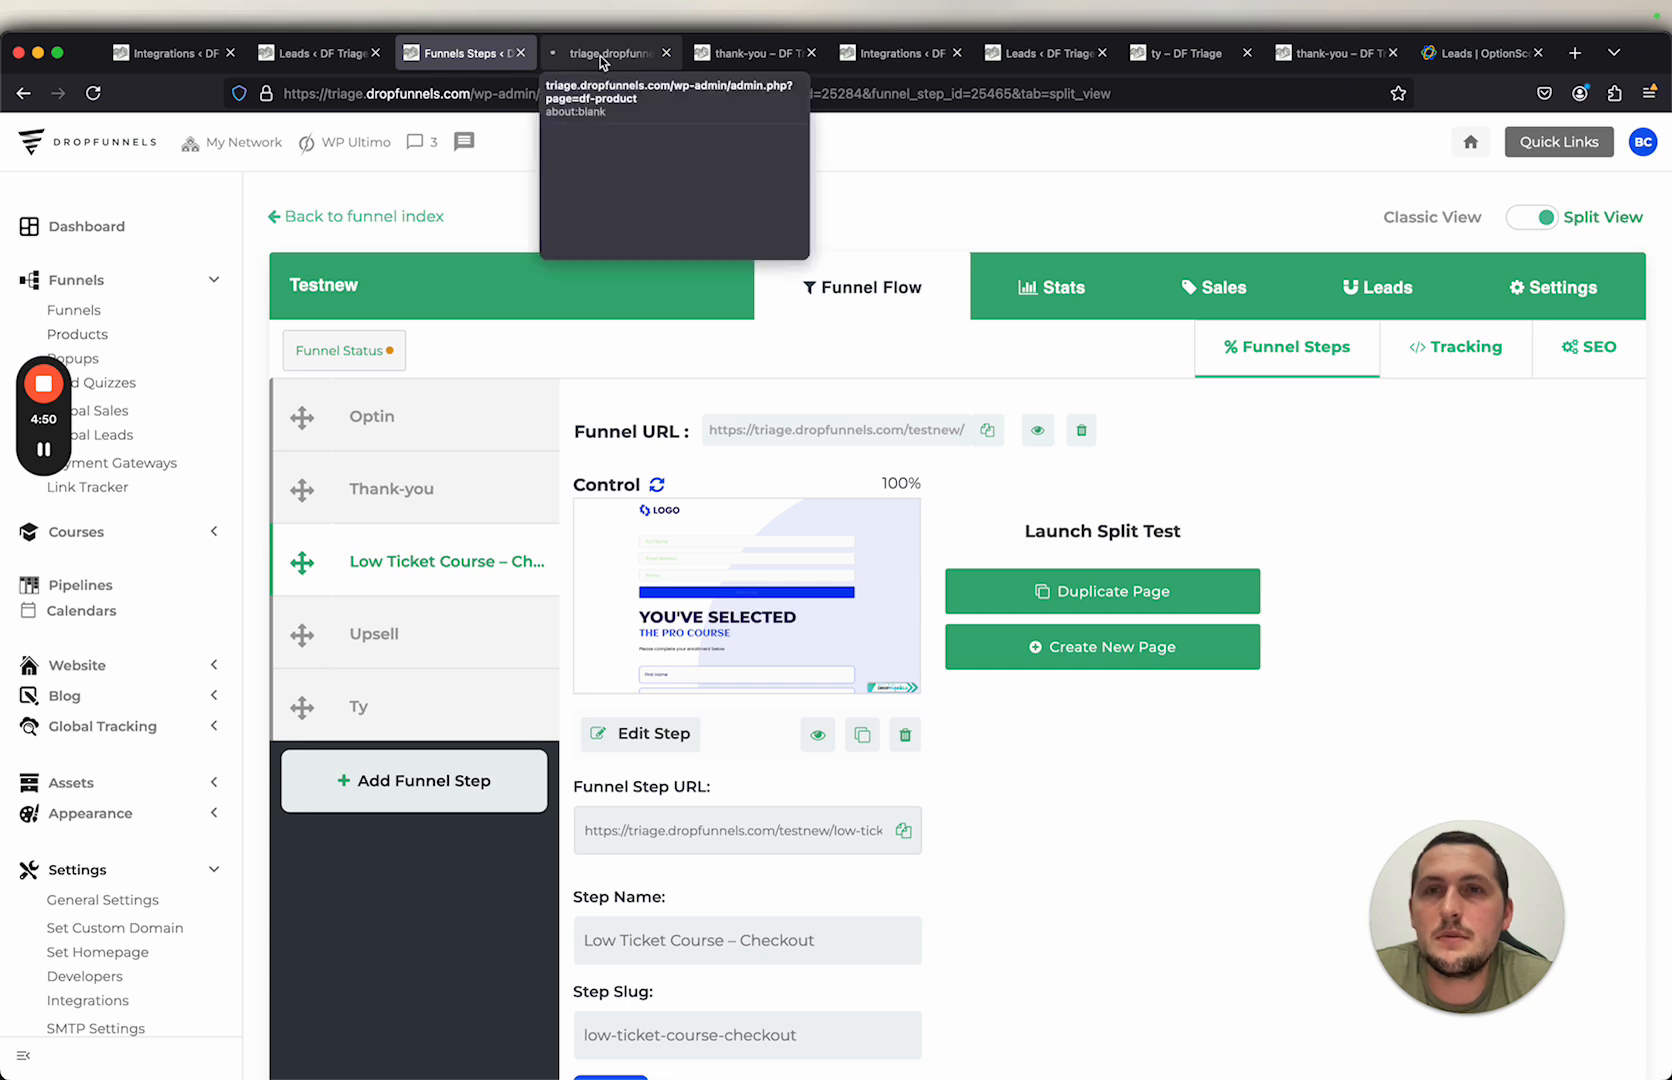
click(600, 56)
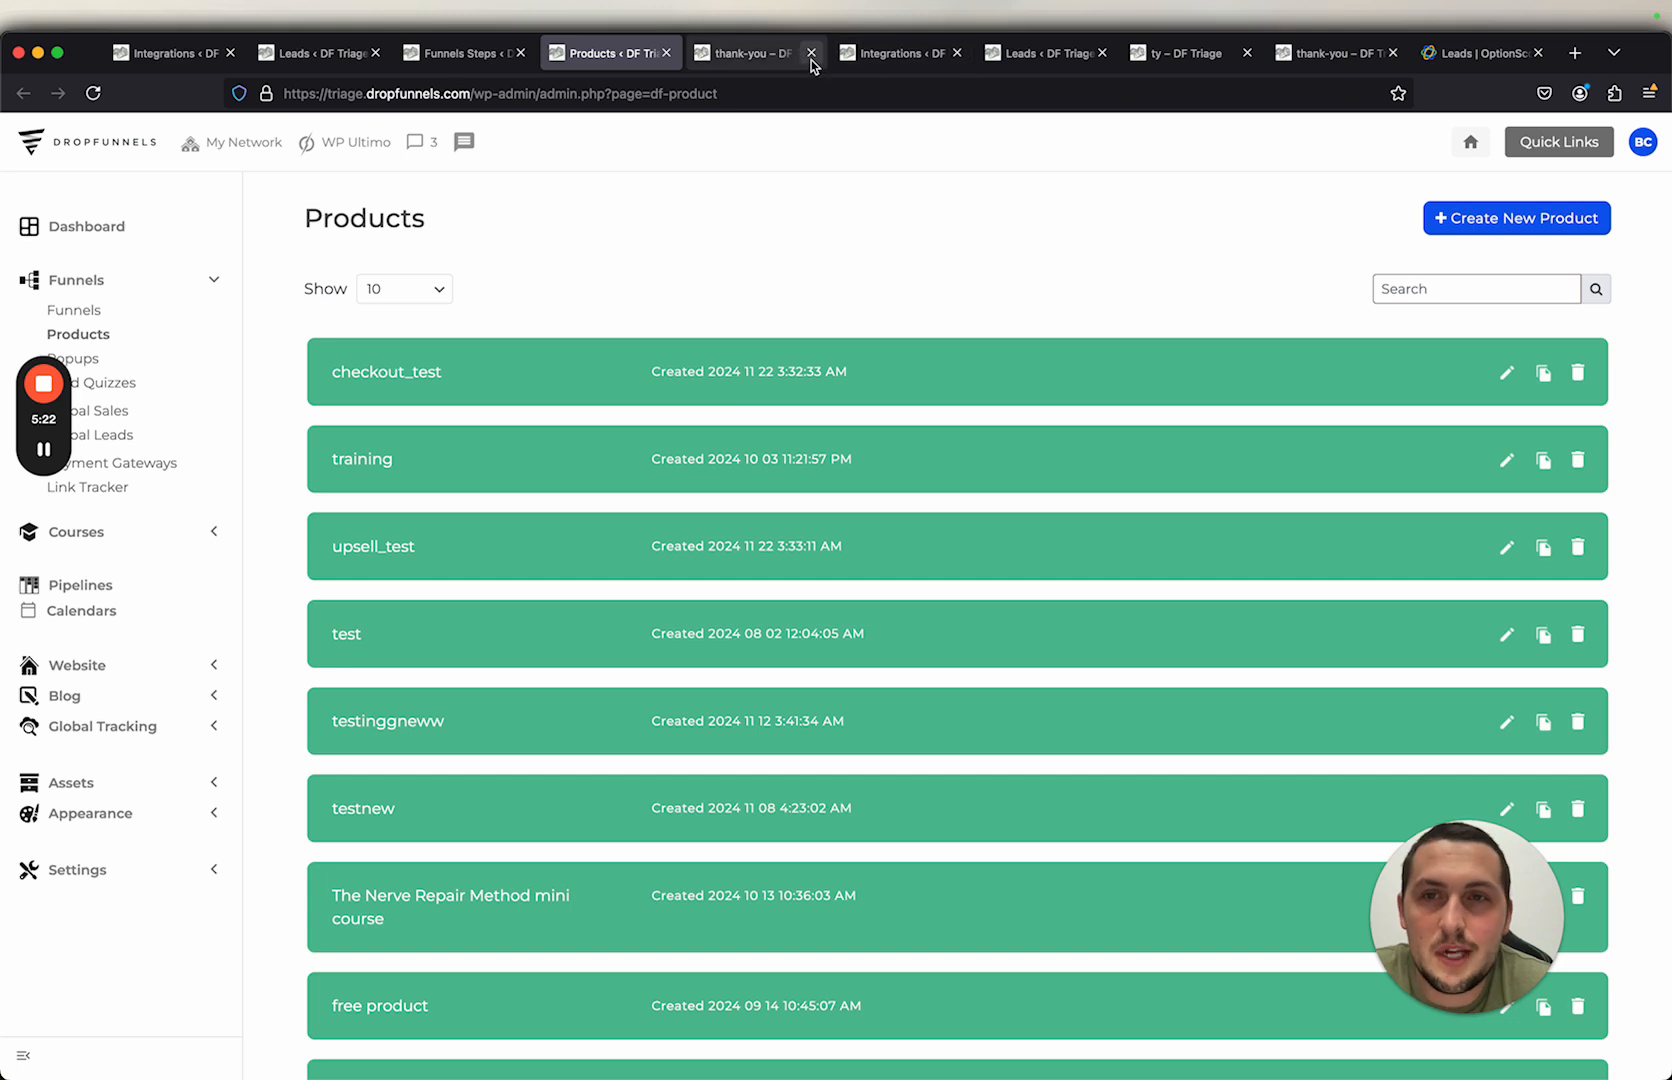
Step: Open the checkout step's live page from its funnel step URL in a new tab
click(450, 53)
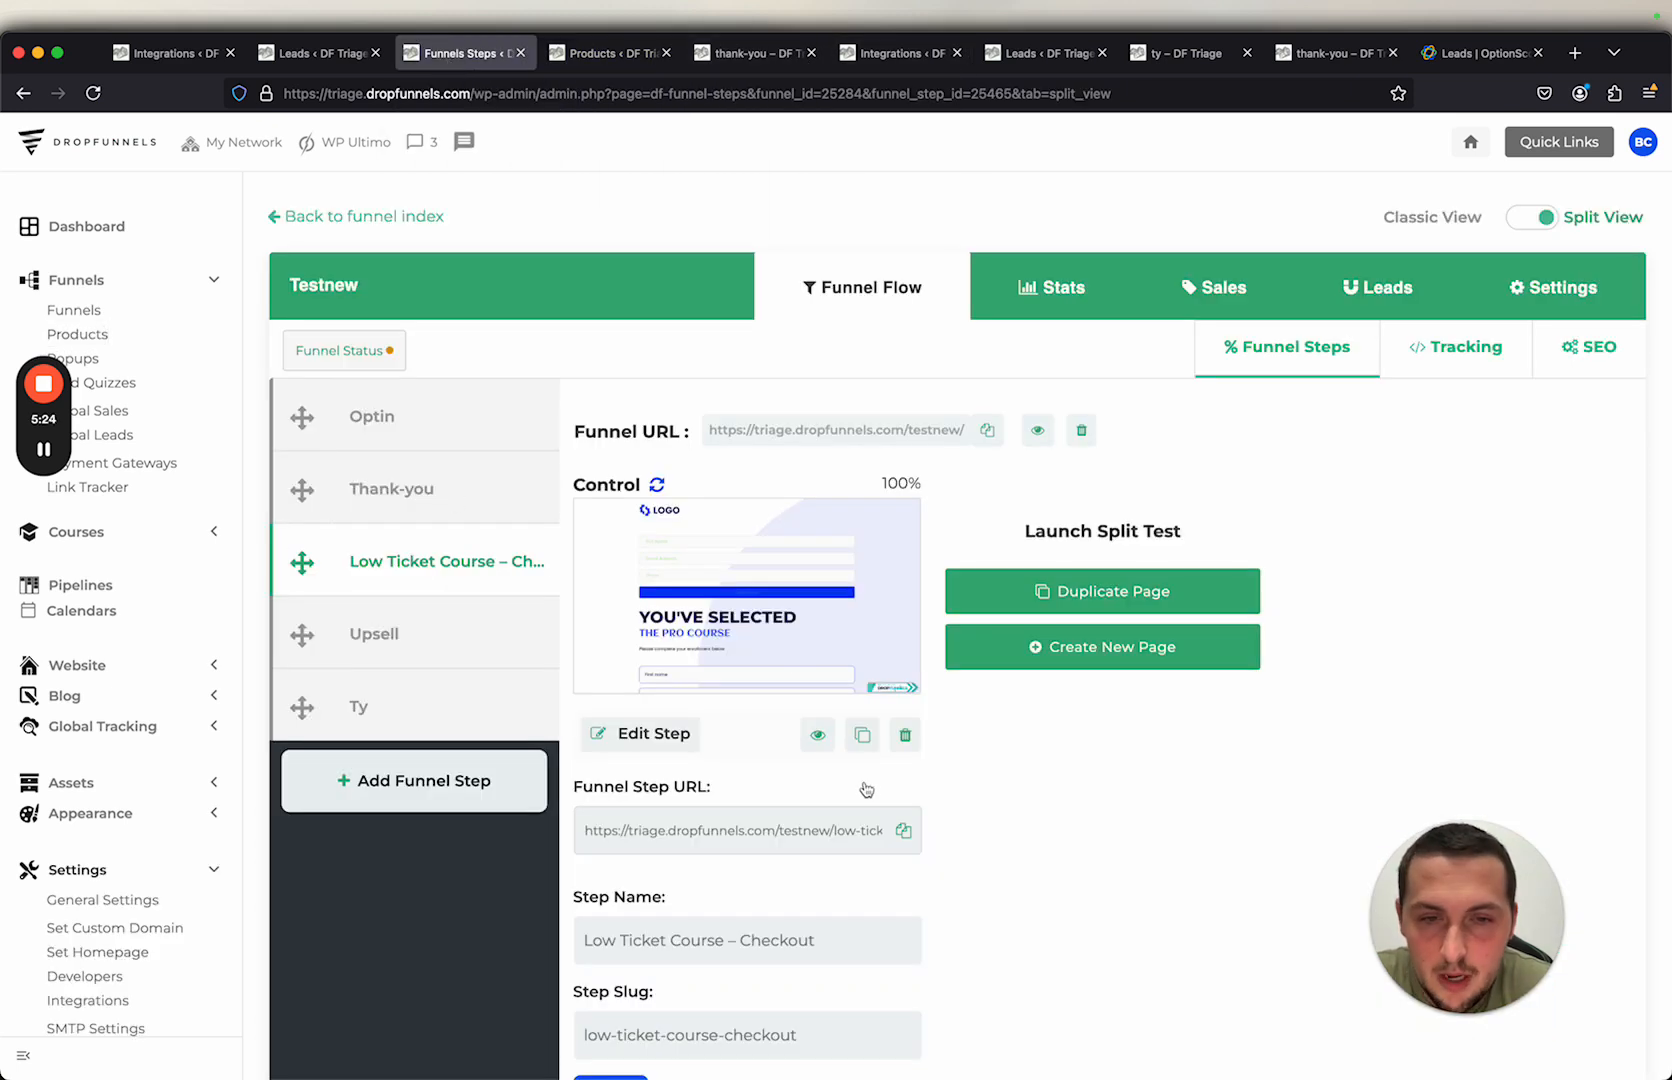
click(905, 835)
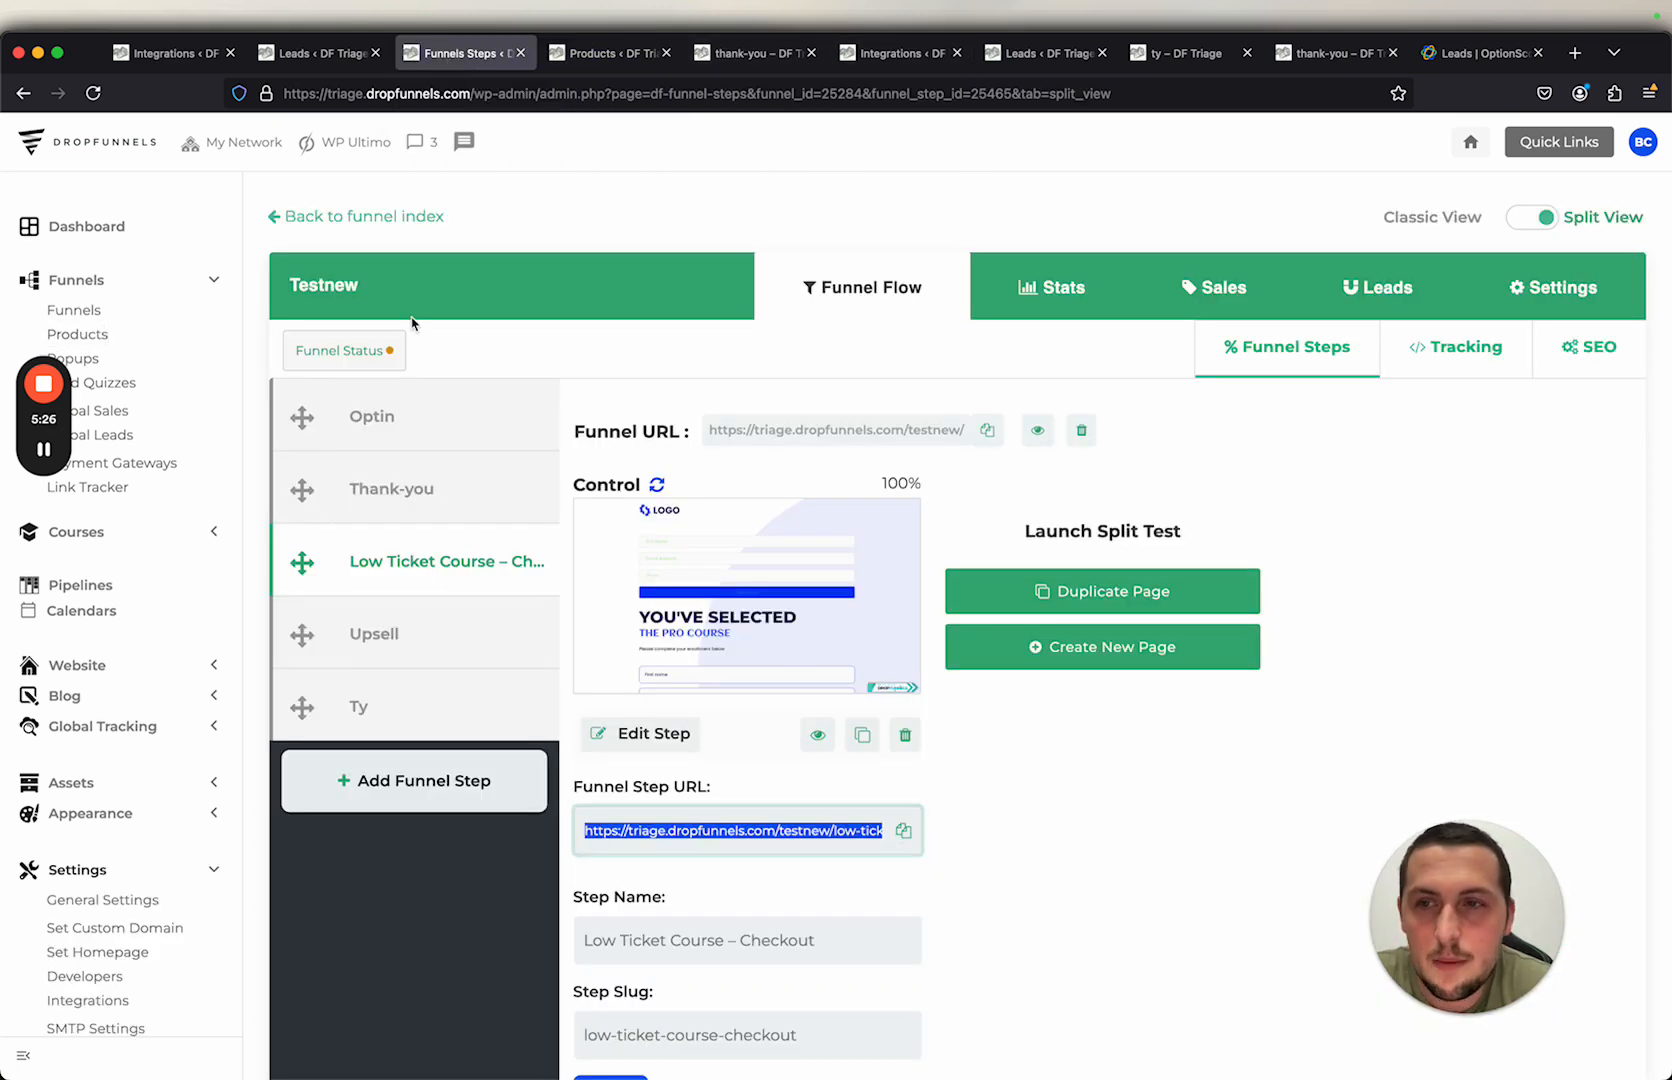
click(45, 451)
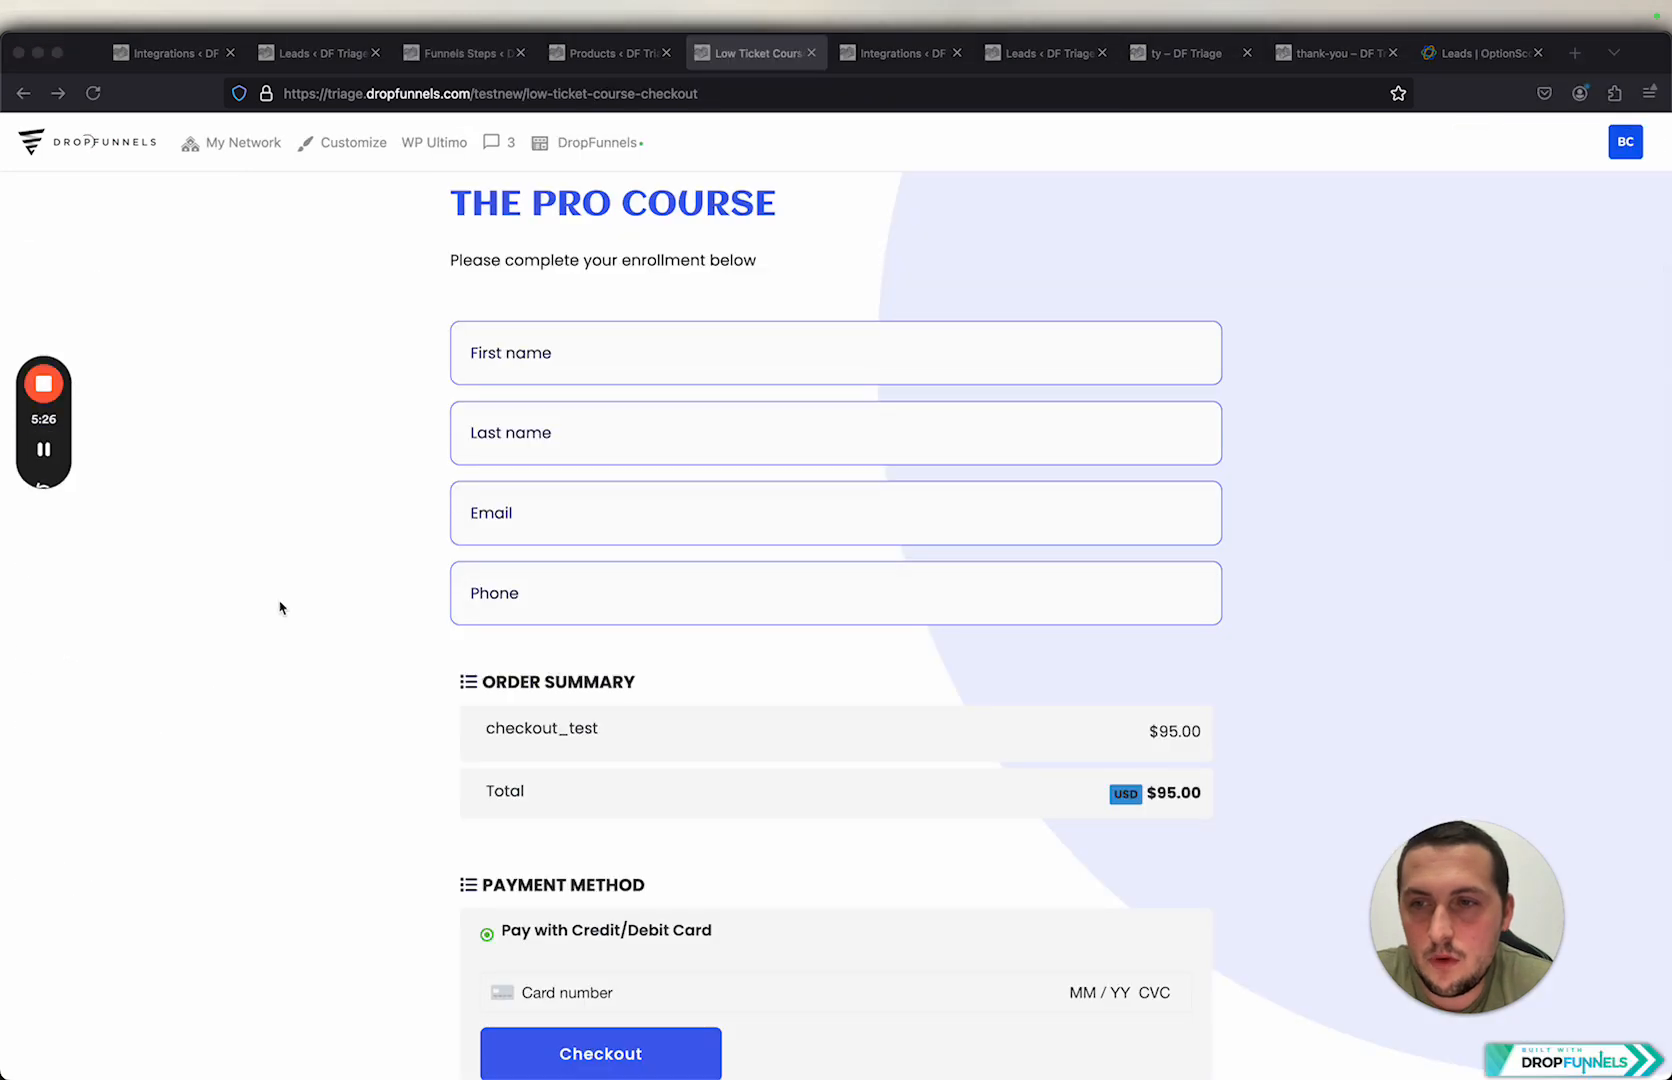
scroll(396, 691, down, 1)
scroll(393, 691, down, 1)
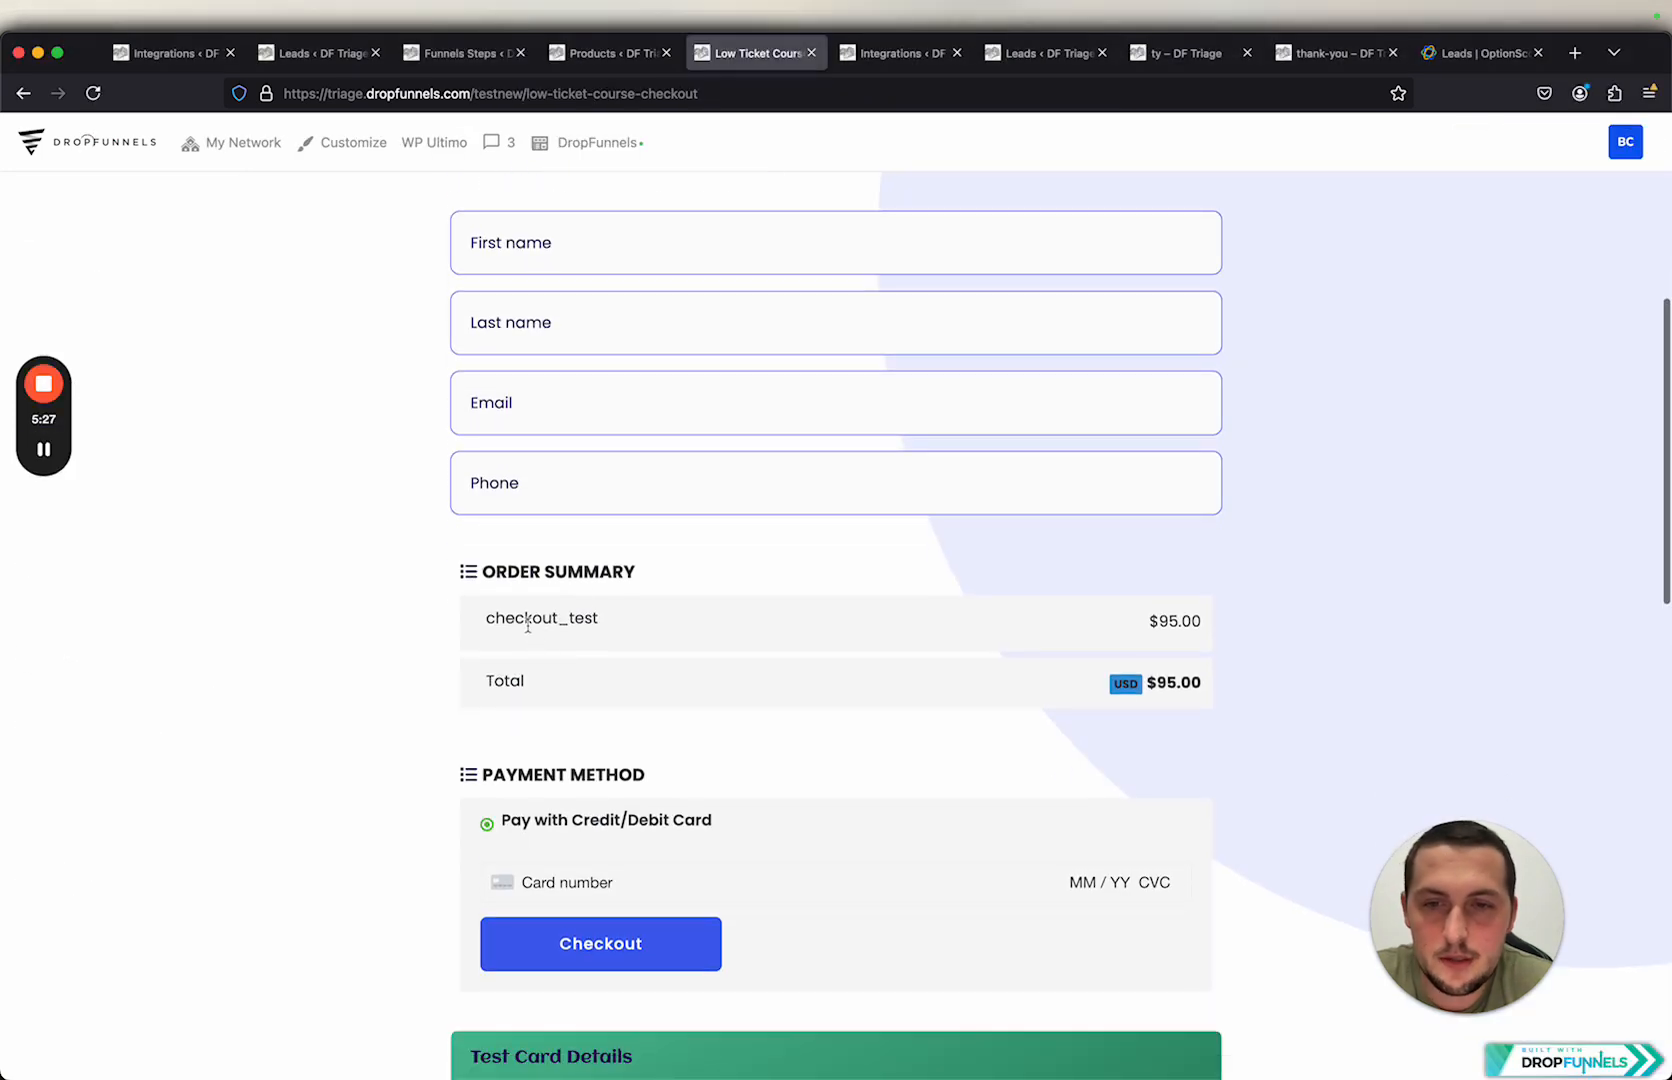
Step: Set the checkout_test product's Close.com integration Status ID to Customer
click(605, 53)
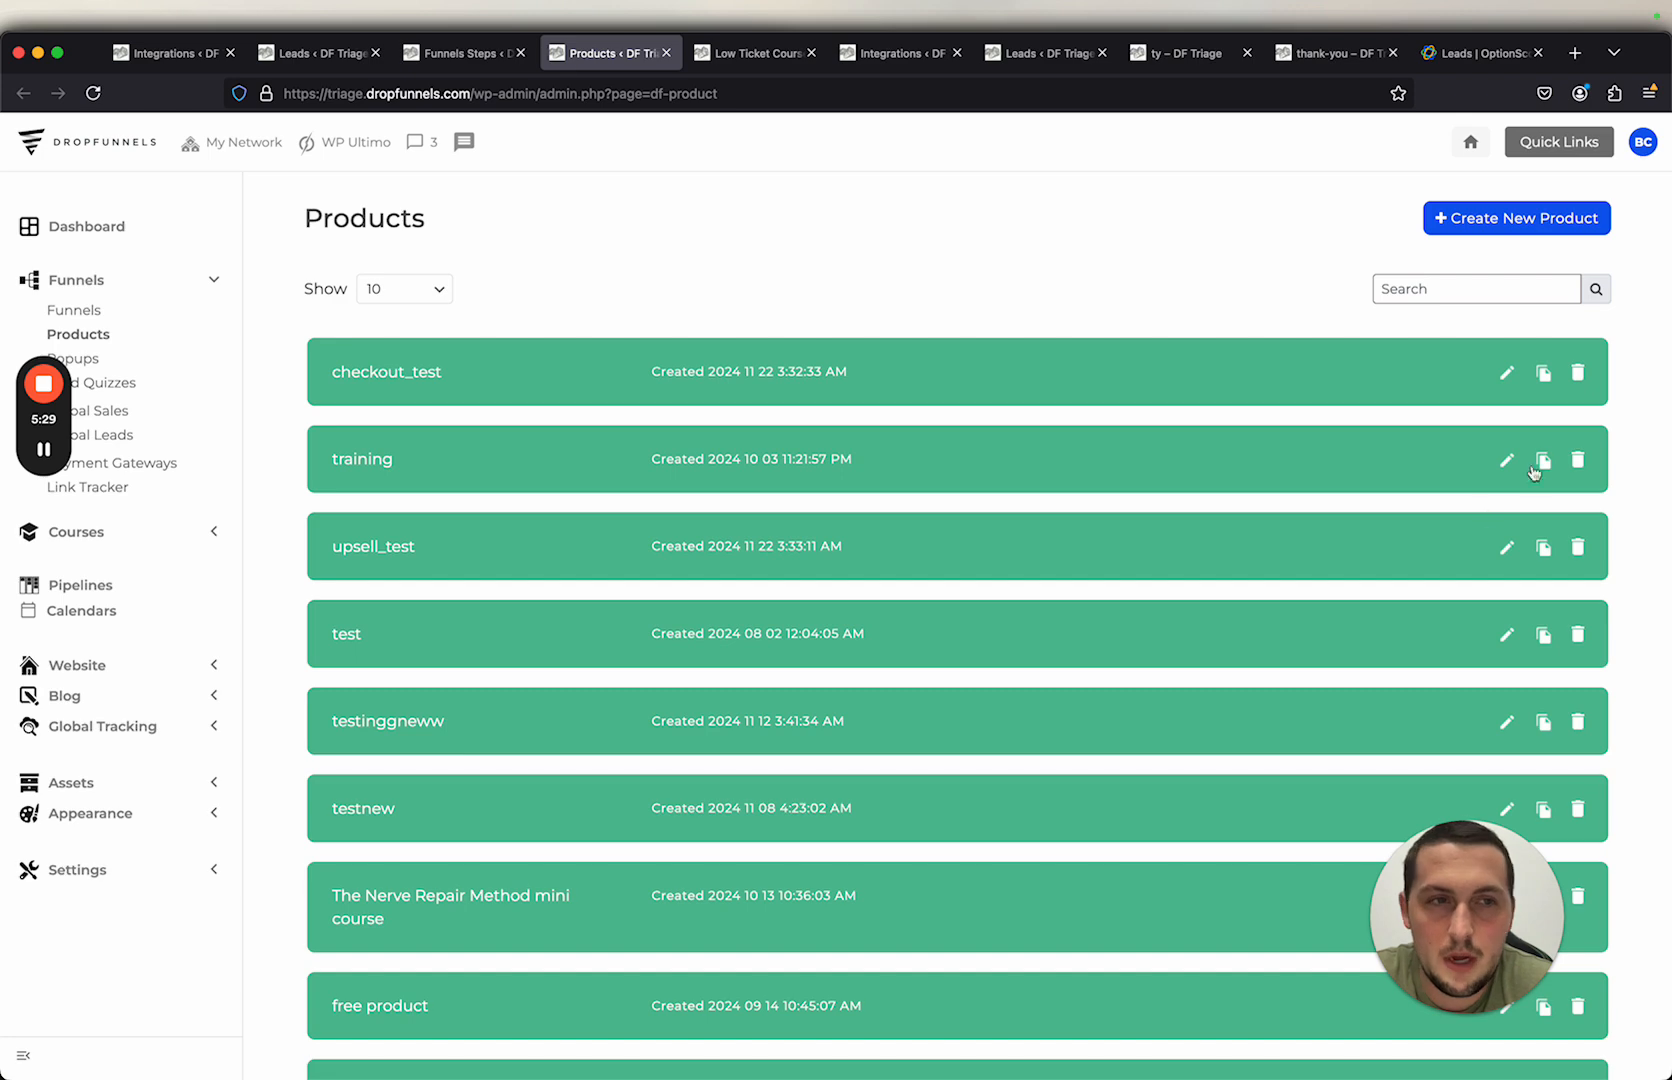
click(1500, 376)
click(458, 695)
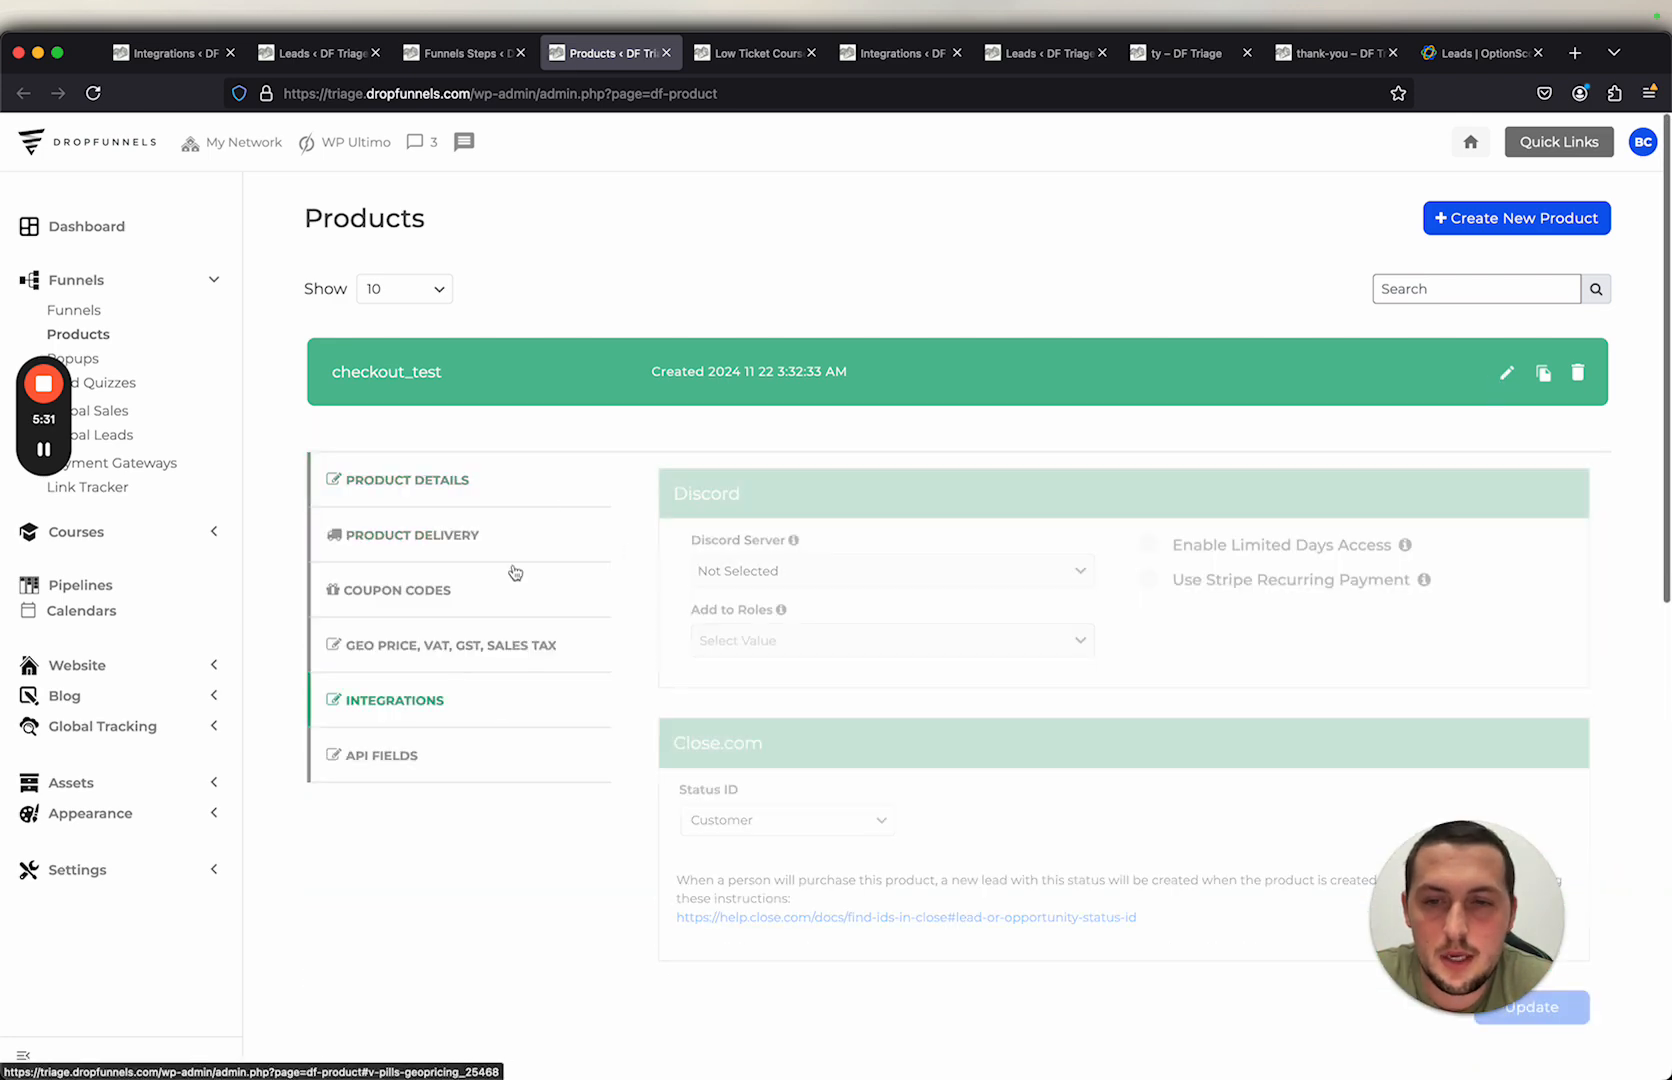
scroll(540, 580, down, 2)
scroll(800, 660, down, 1)
click(843, 692)
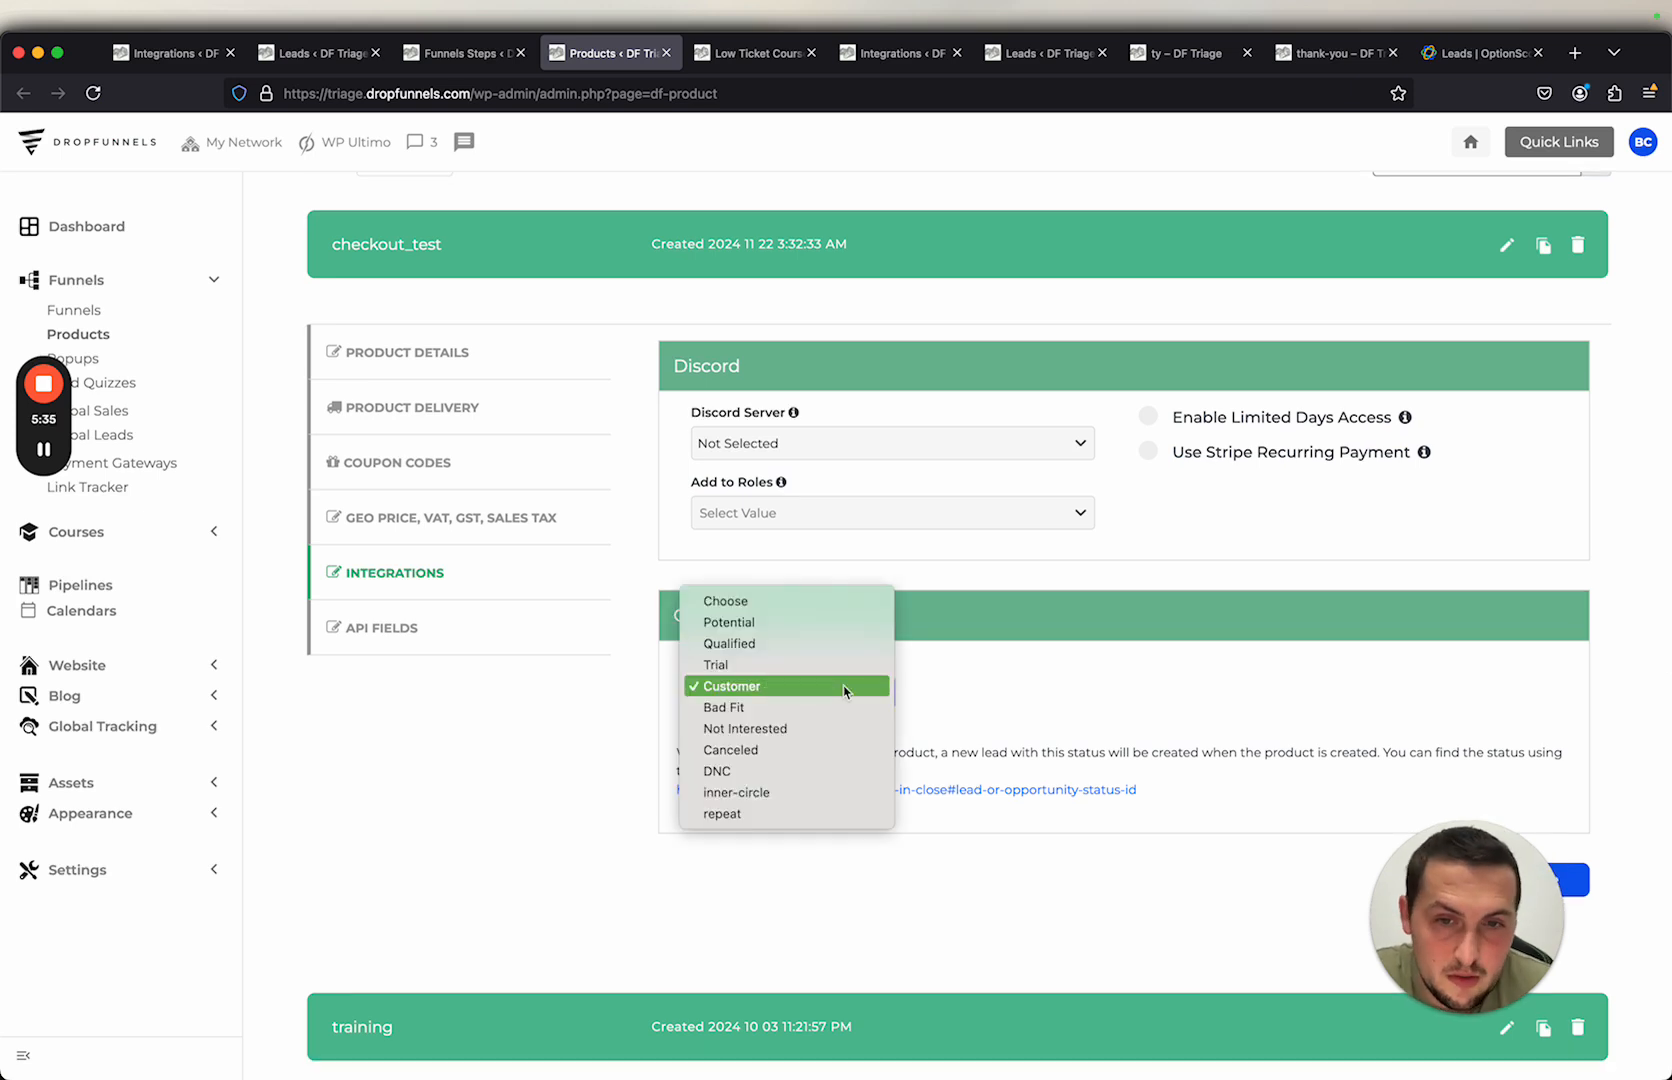
click(792, 690)
scroll(1053, 672, down, 2)
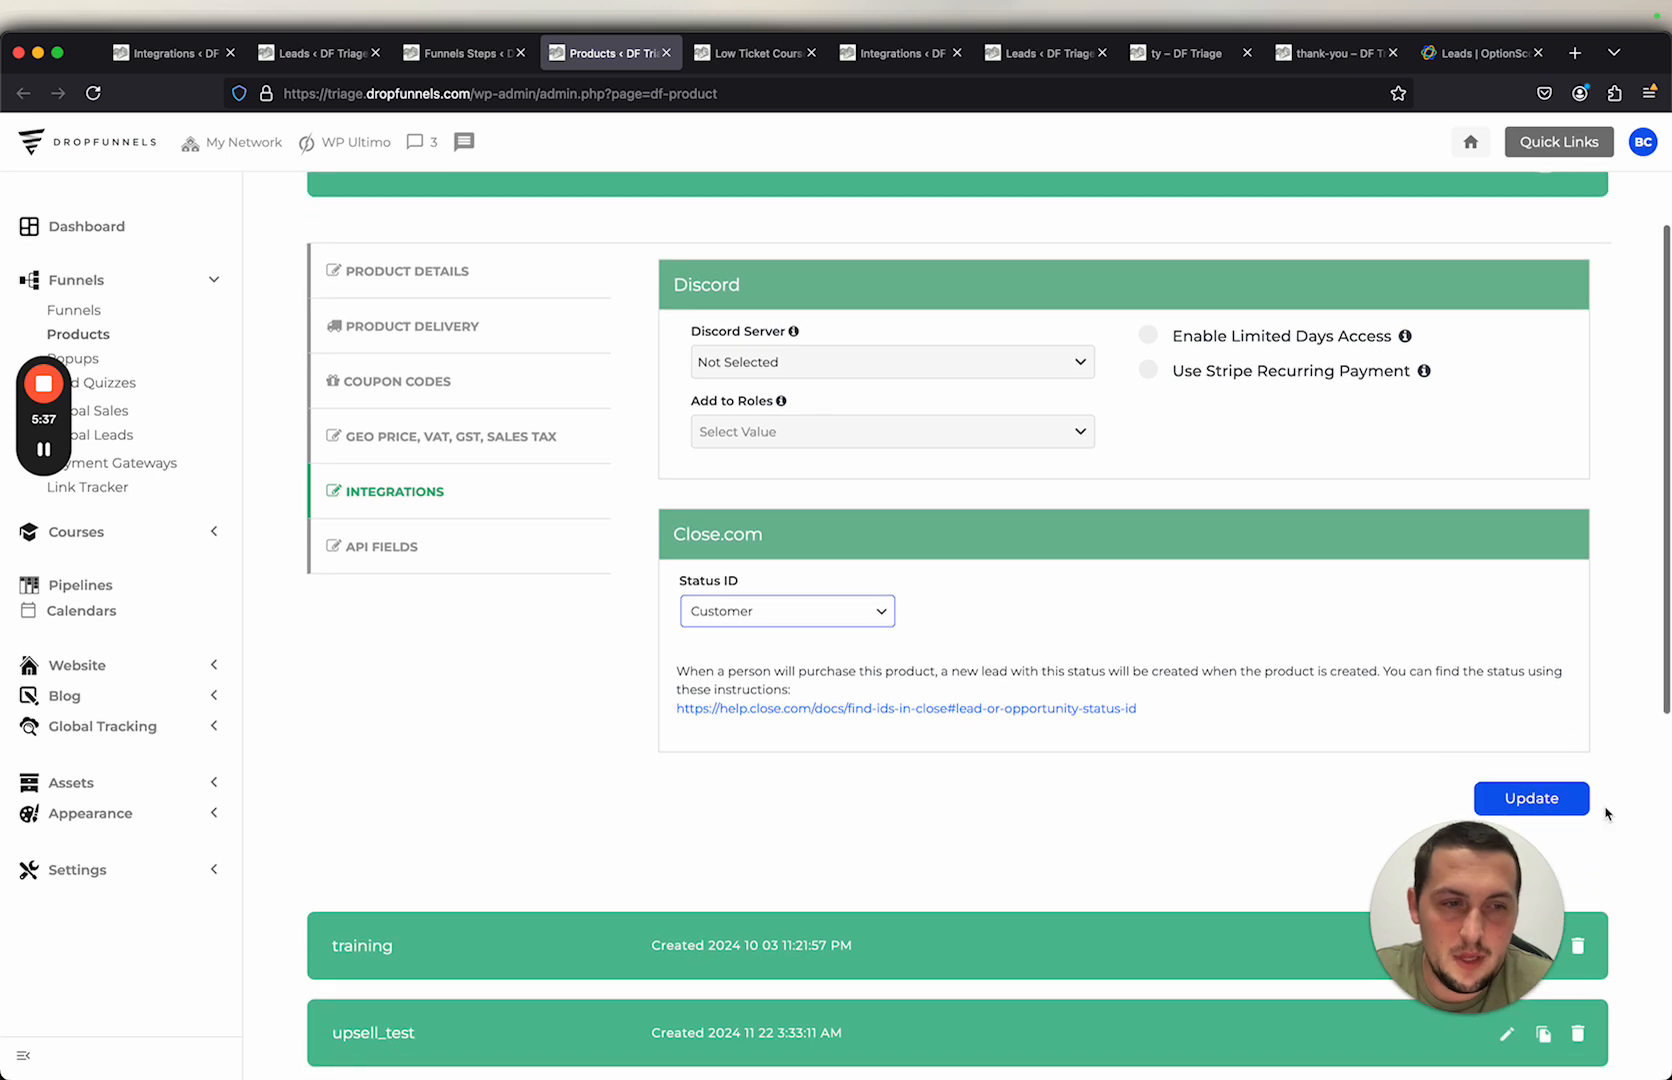
click(788, 612)
click(1020, 612)
scroll(1380, 430, up, 3)
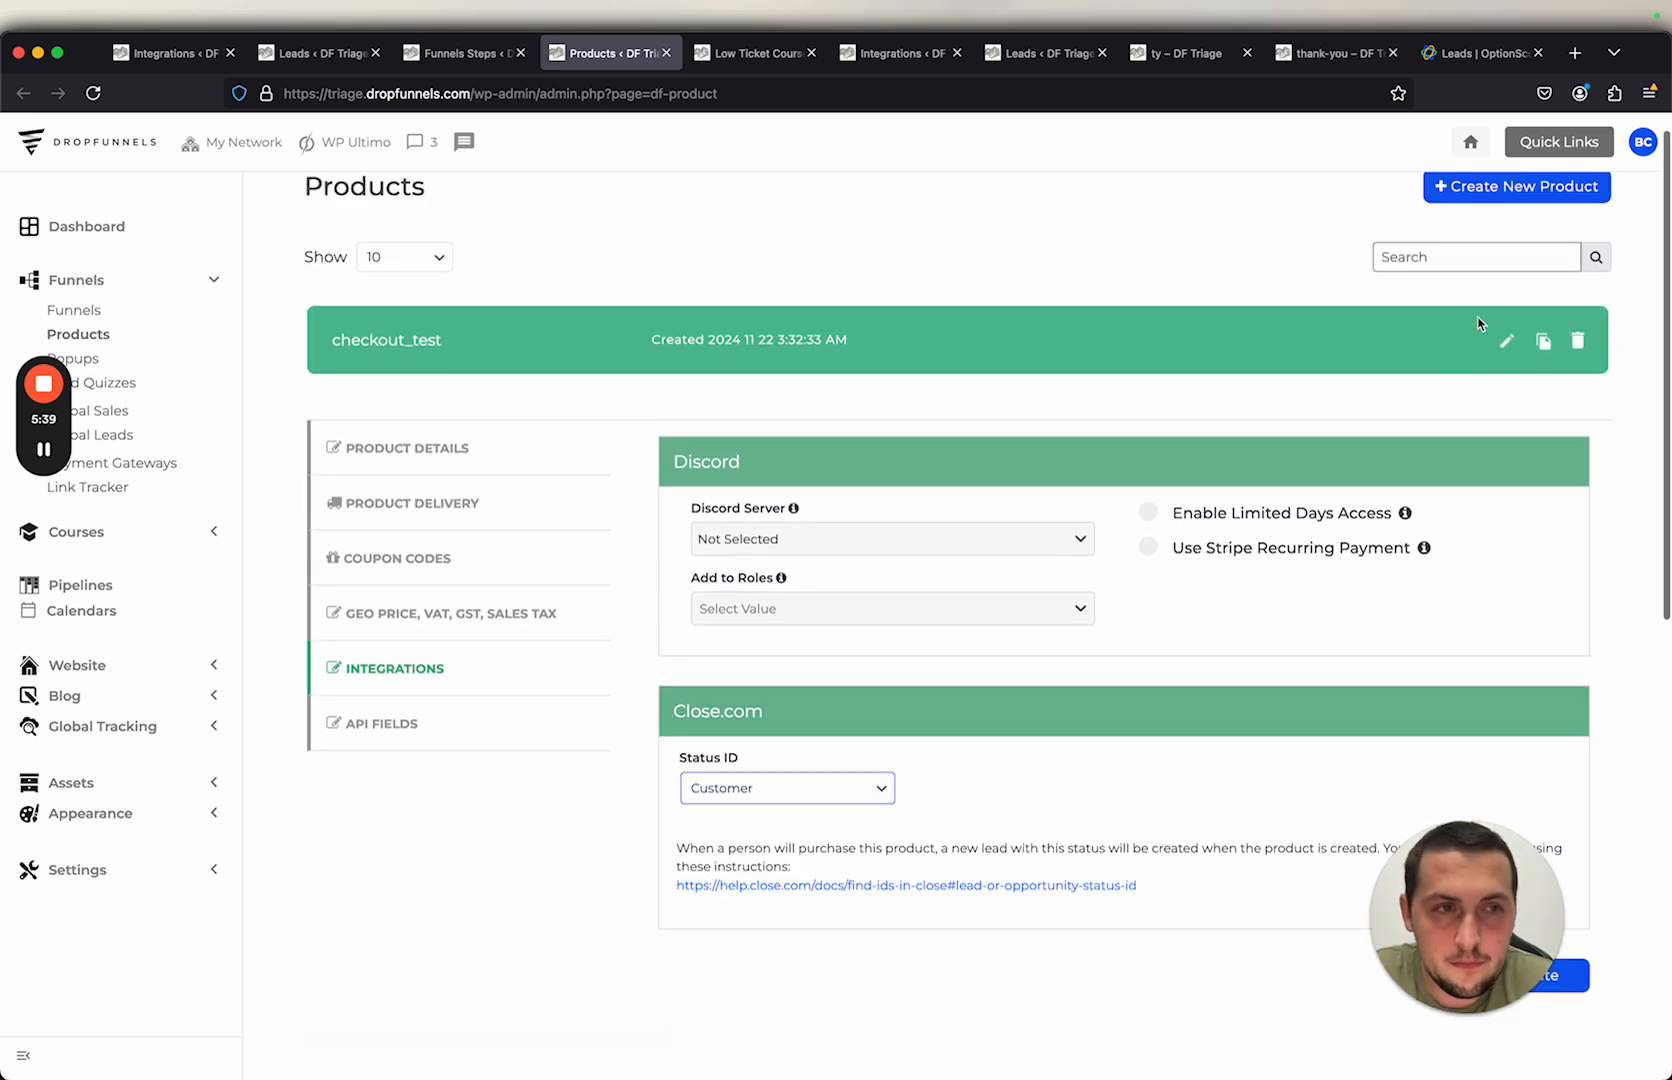
click(1492, 334)
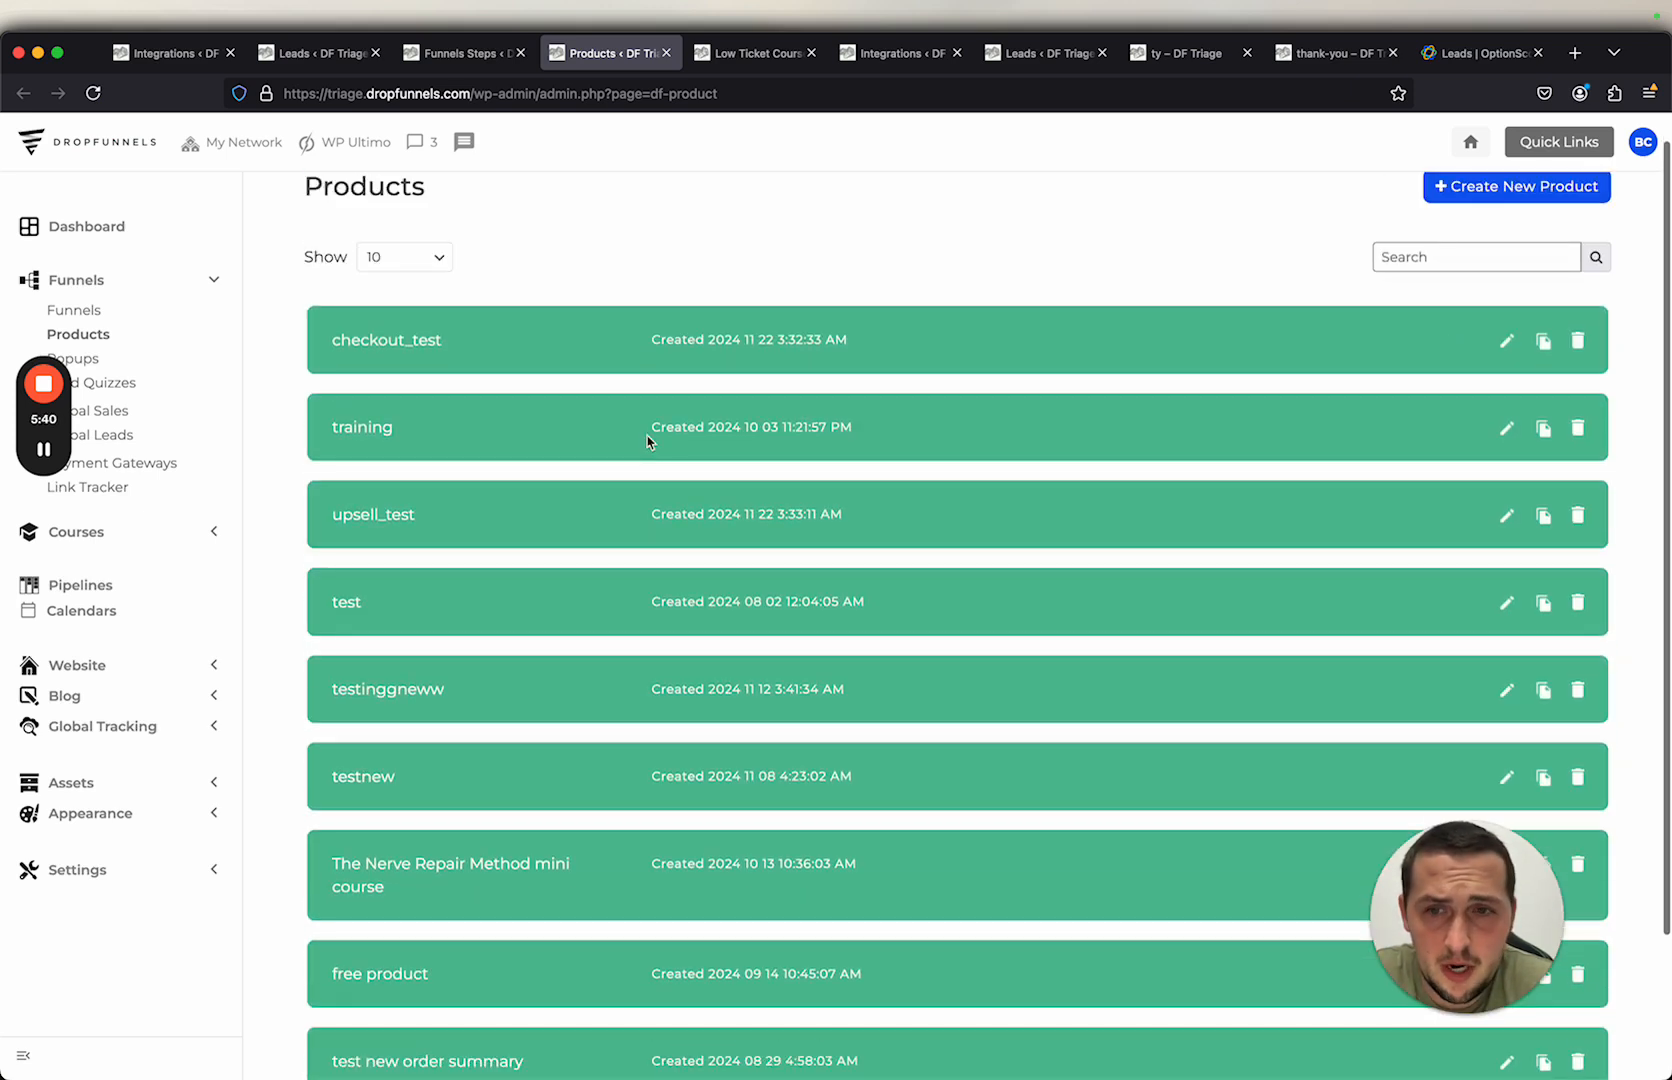
Step: Set the upsell_test product's Close.com integration Status ID to inner-circle and update the product
click(1492, 516)
scroll(1390, 530, down, 5)
click(466, 618)
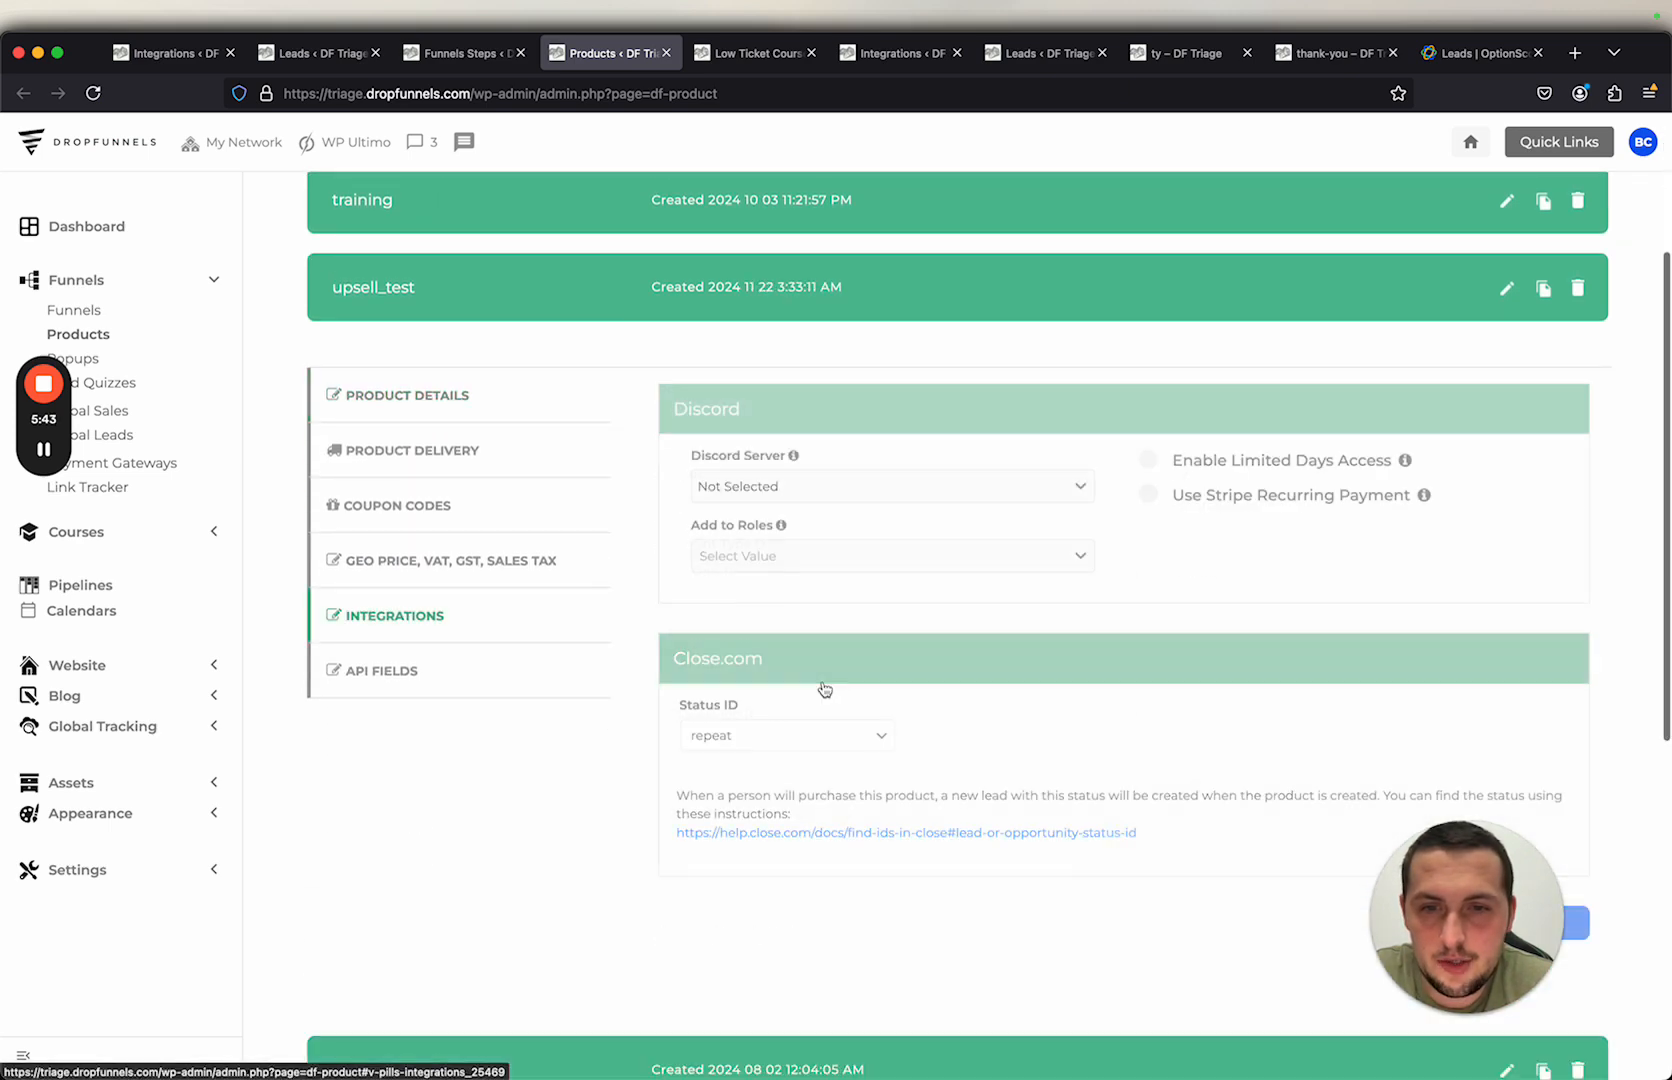
click(788, 735)
click(795, 708)
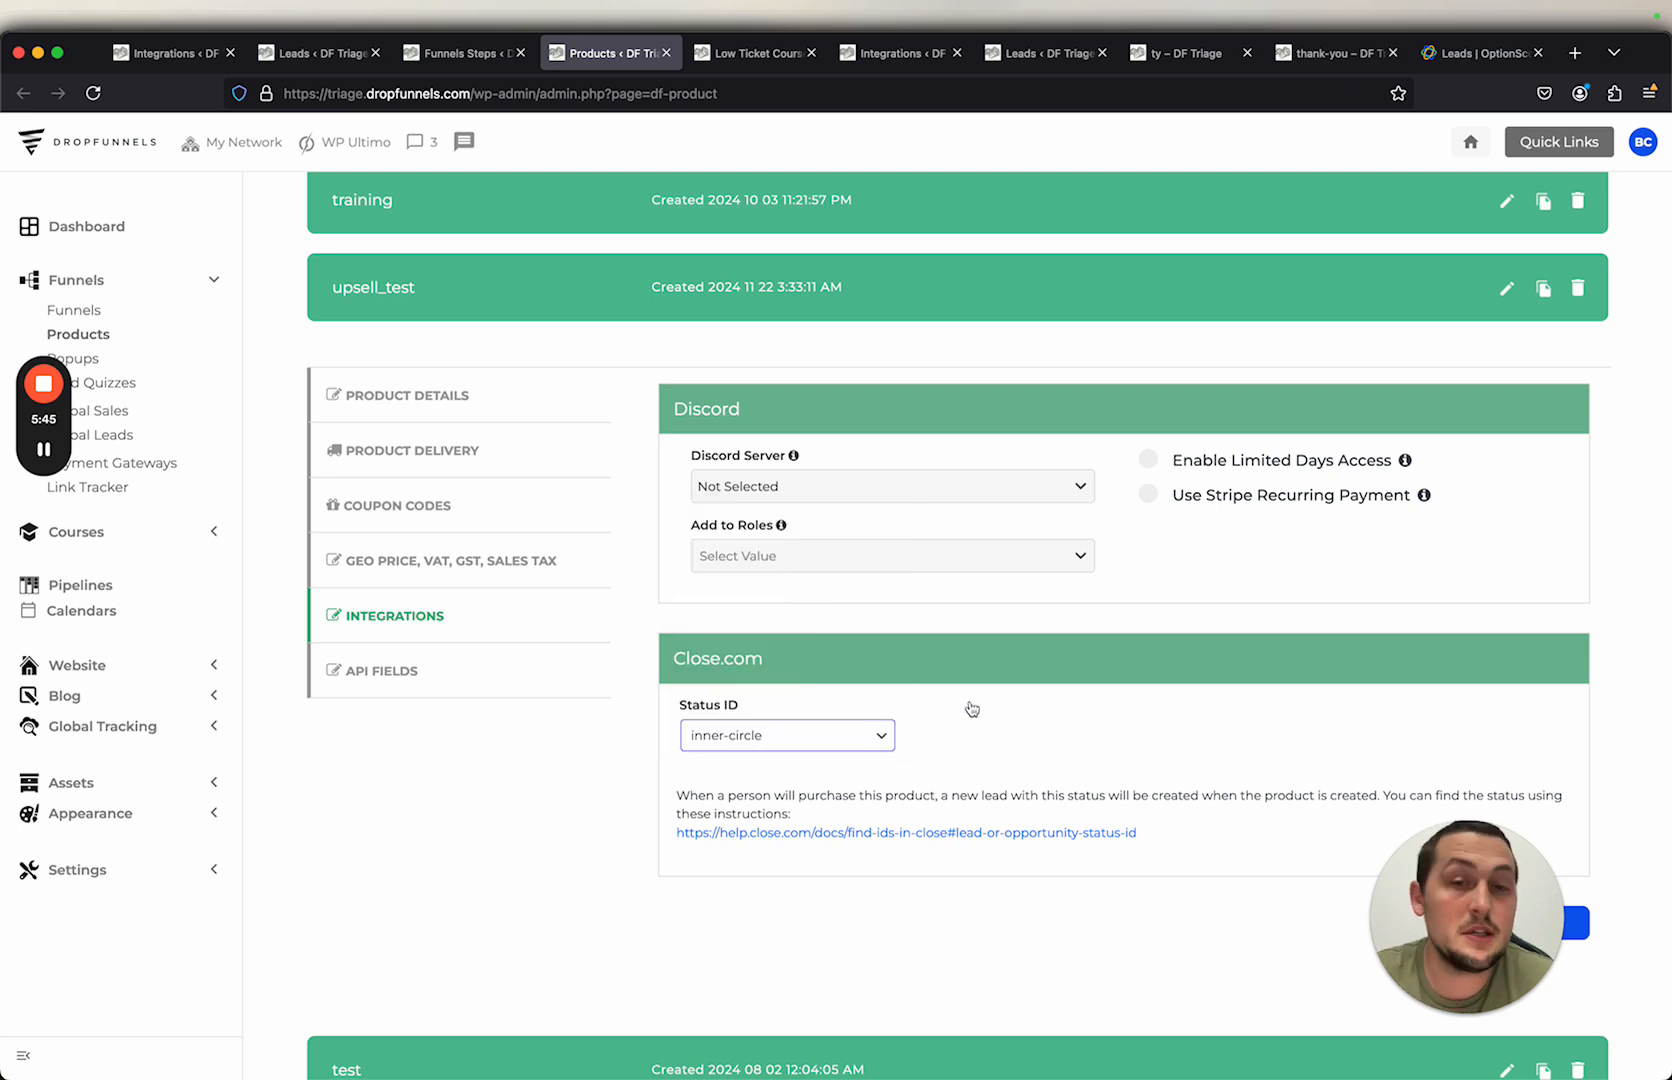
scroll(971, 708, down, 2)
click(1531, 797)
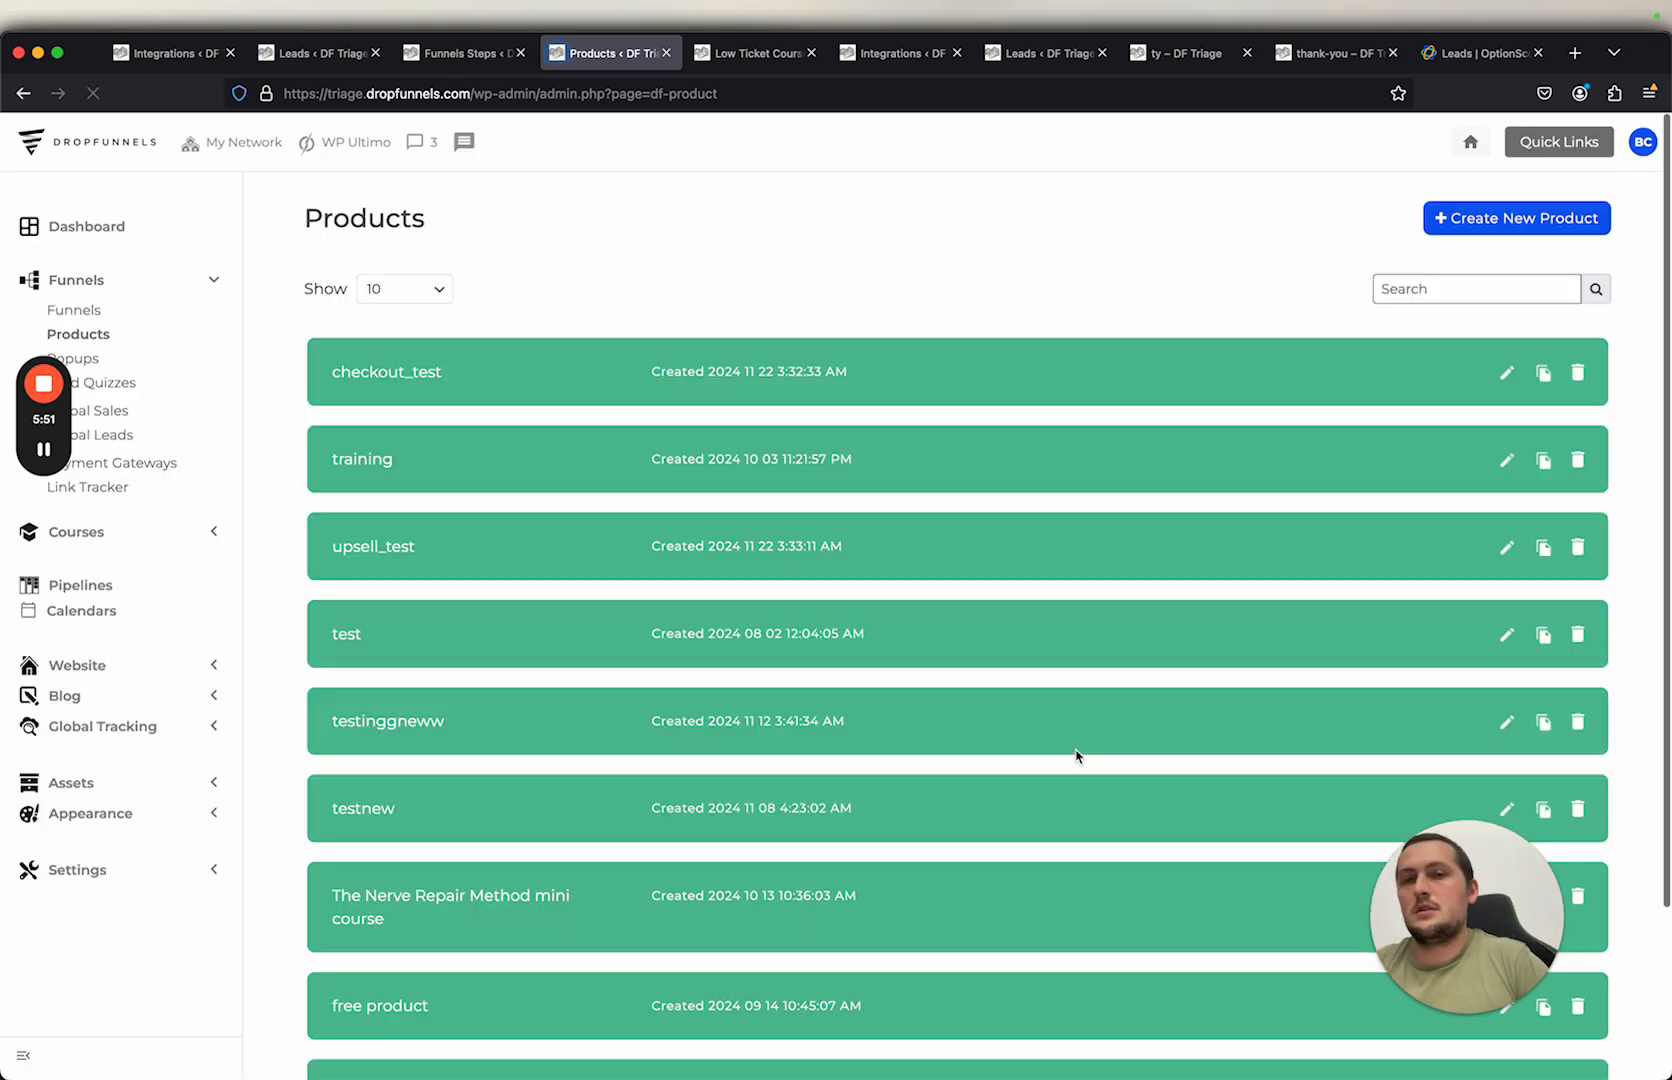
click(1510, 552)
click(468, 622)
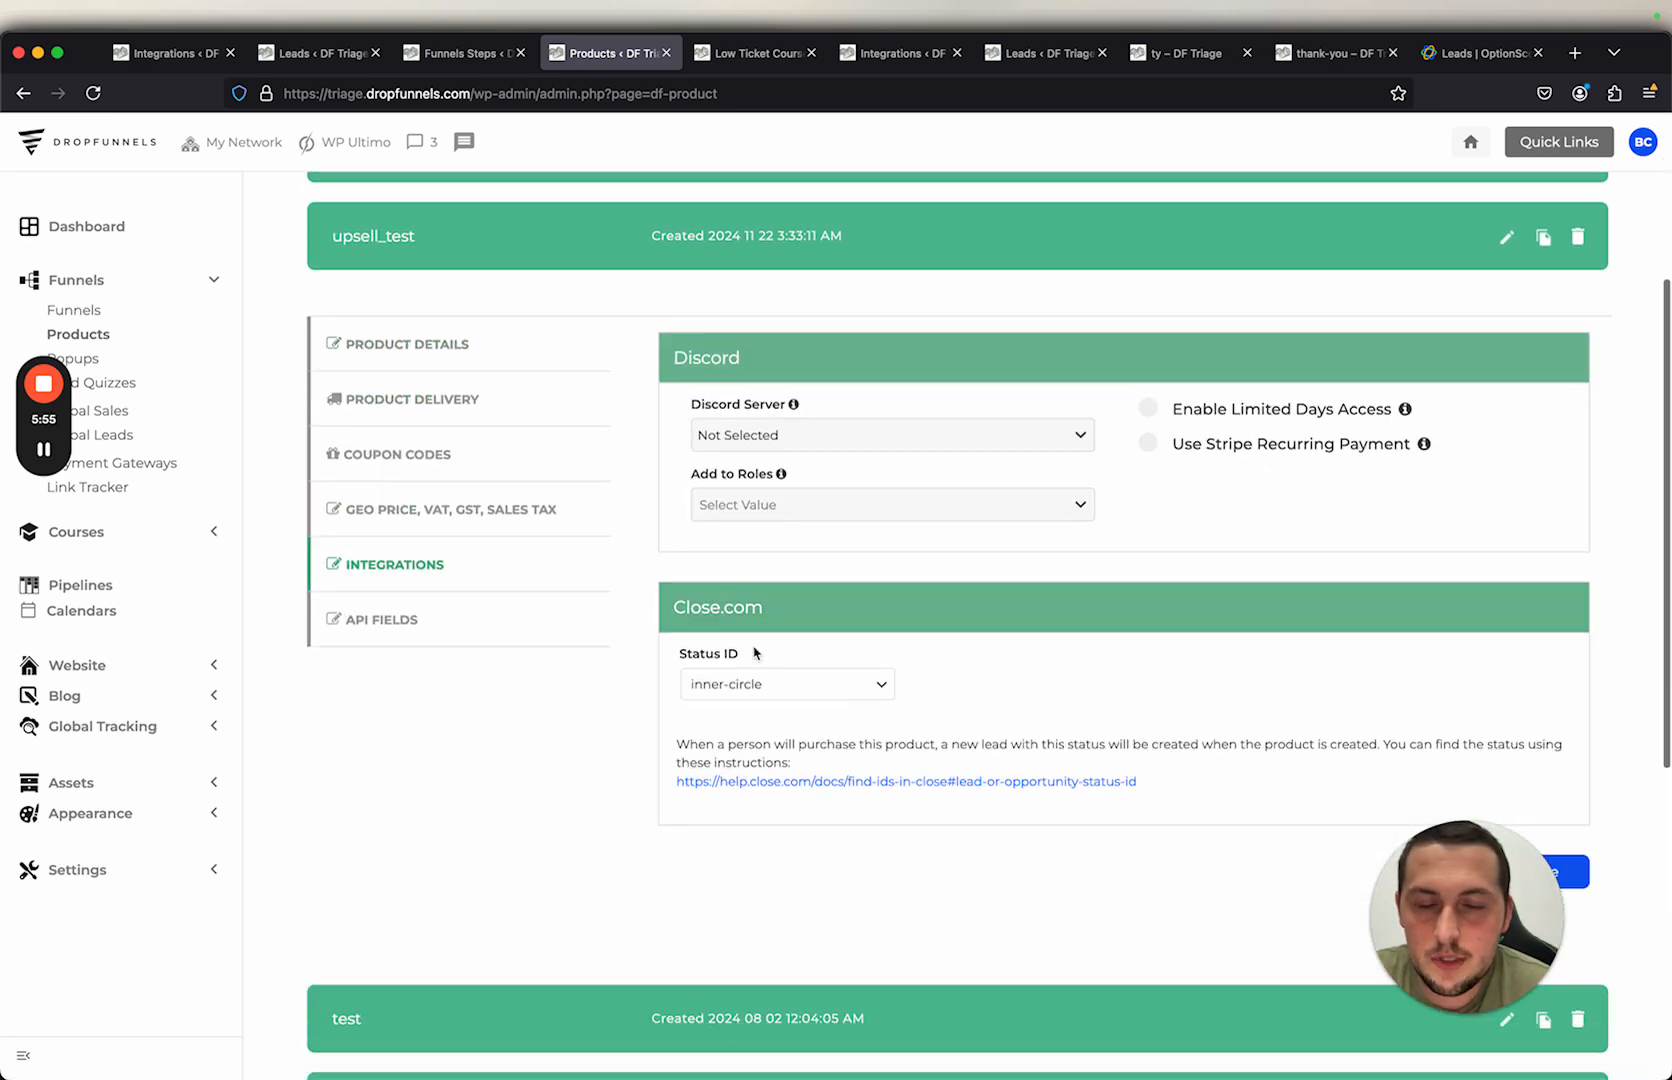
Step: Open the test lead in Close and copy its contact email address
click(748, 55)
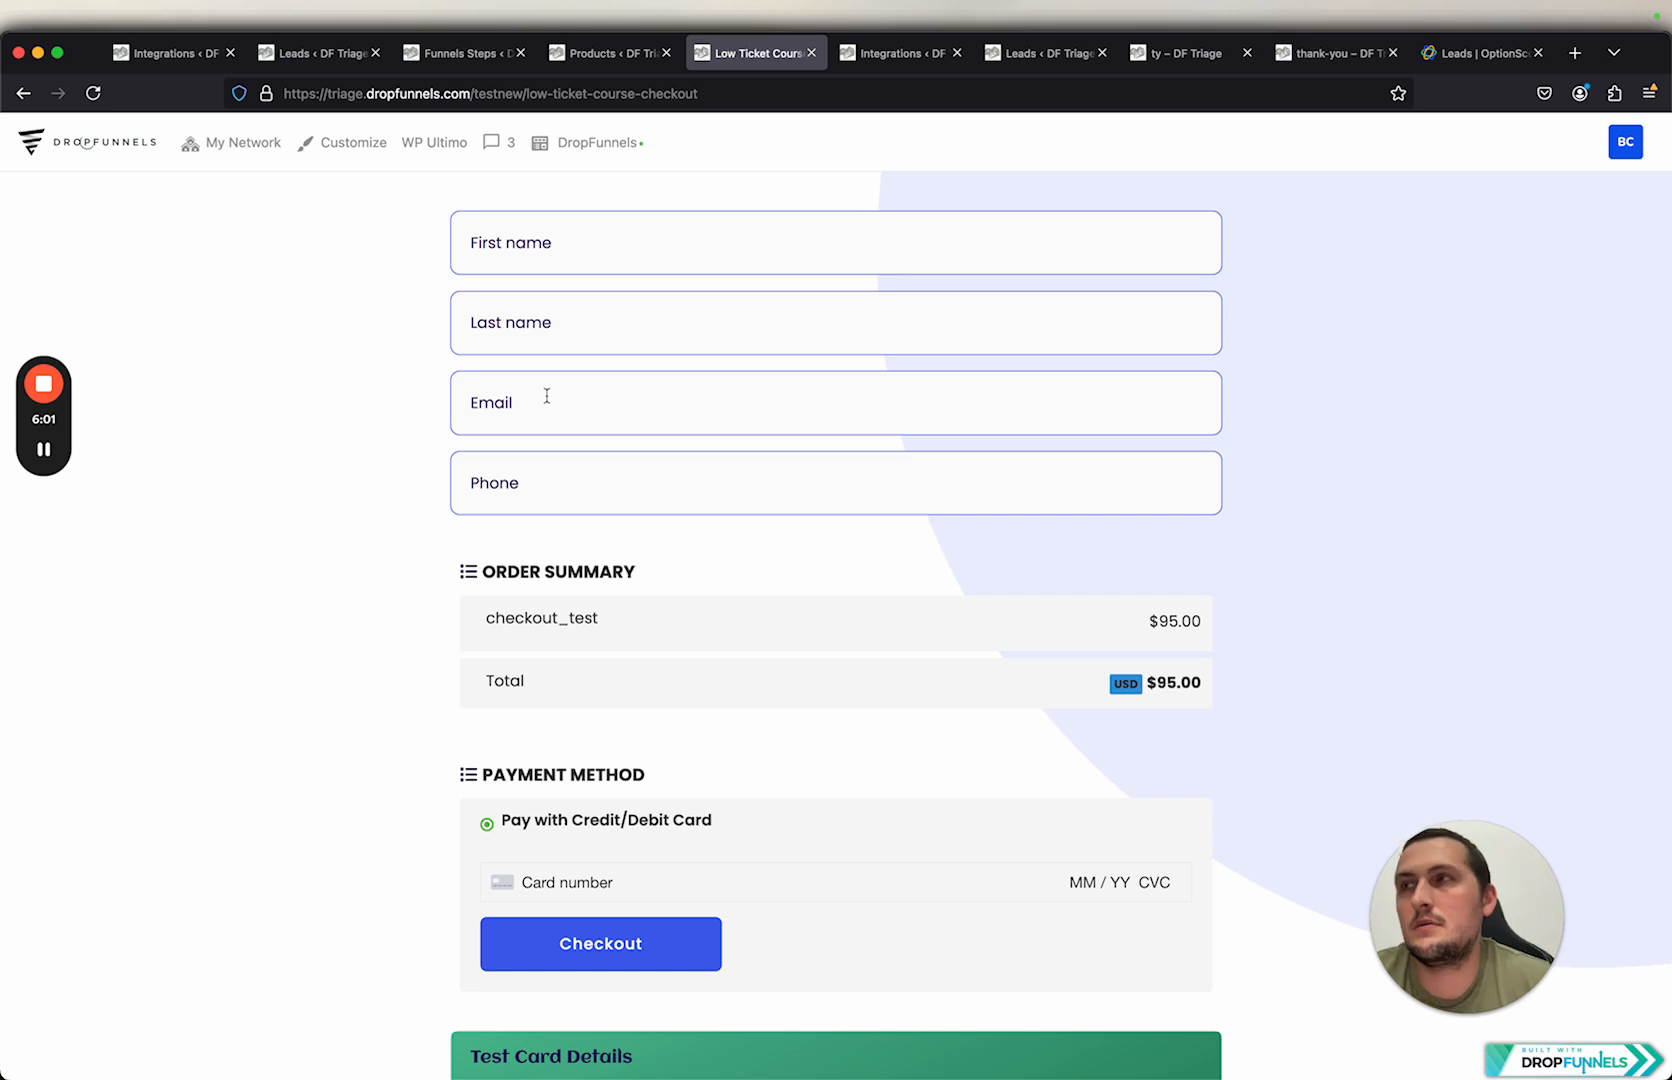
click(1482, 53)
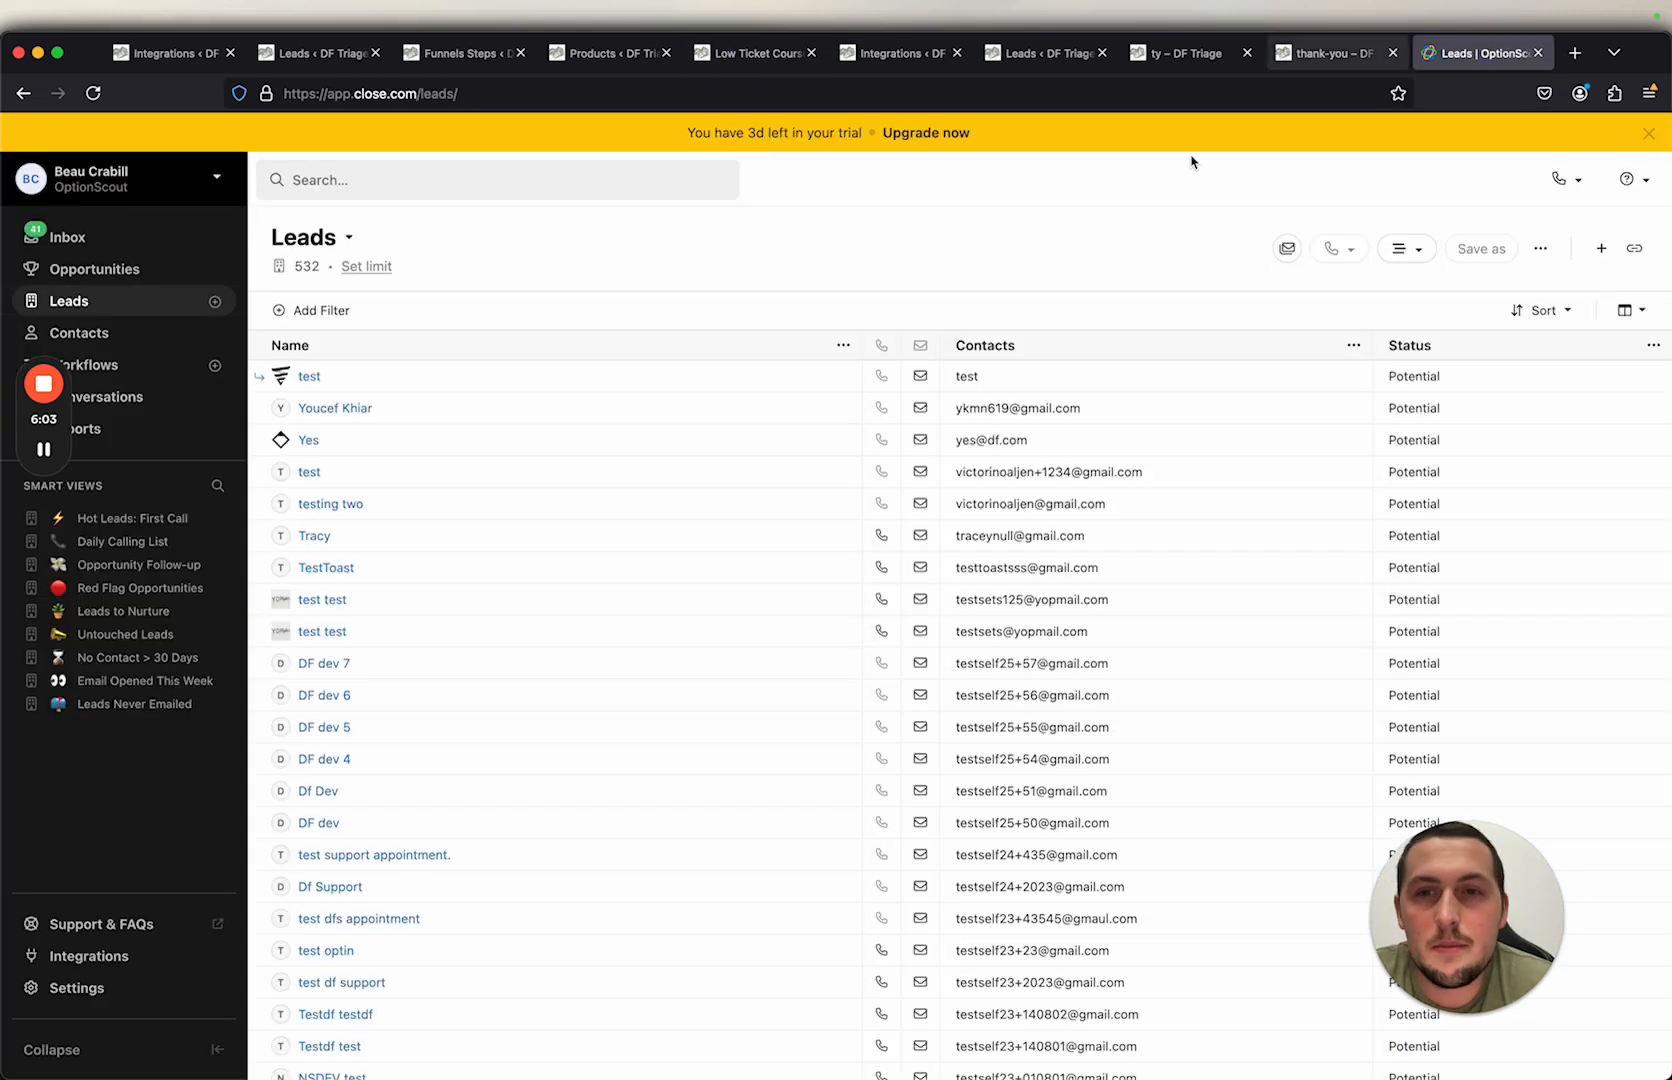
click(310, 377)
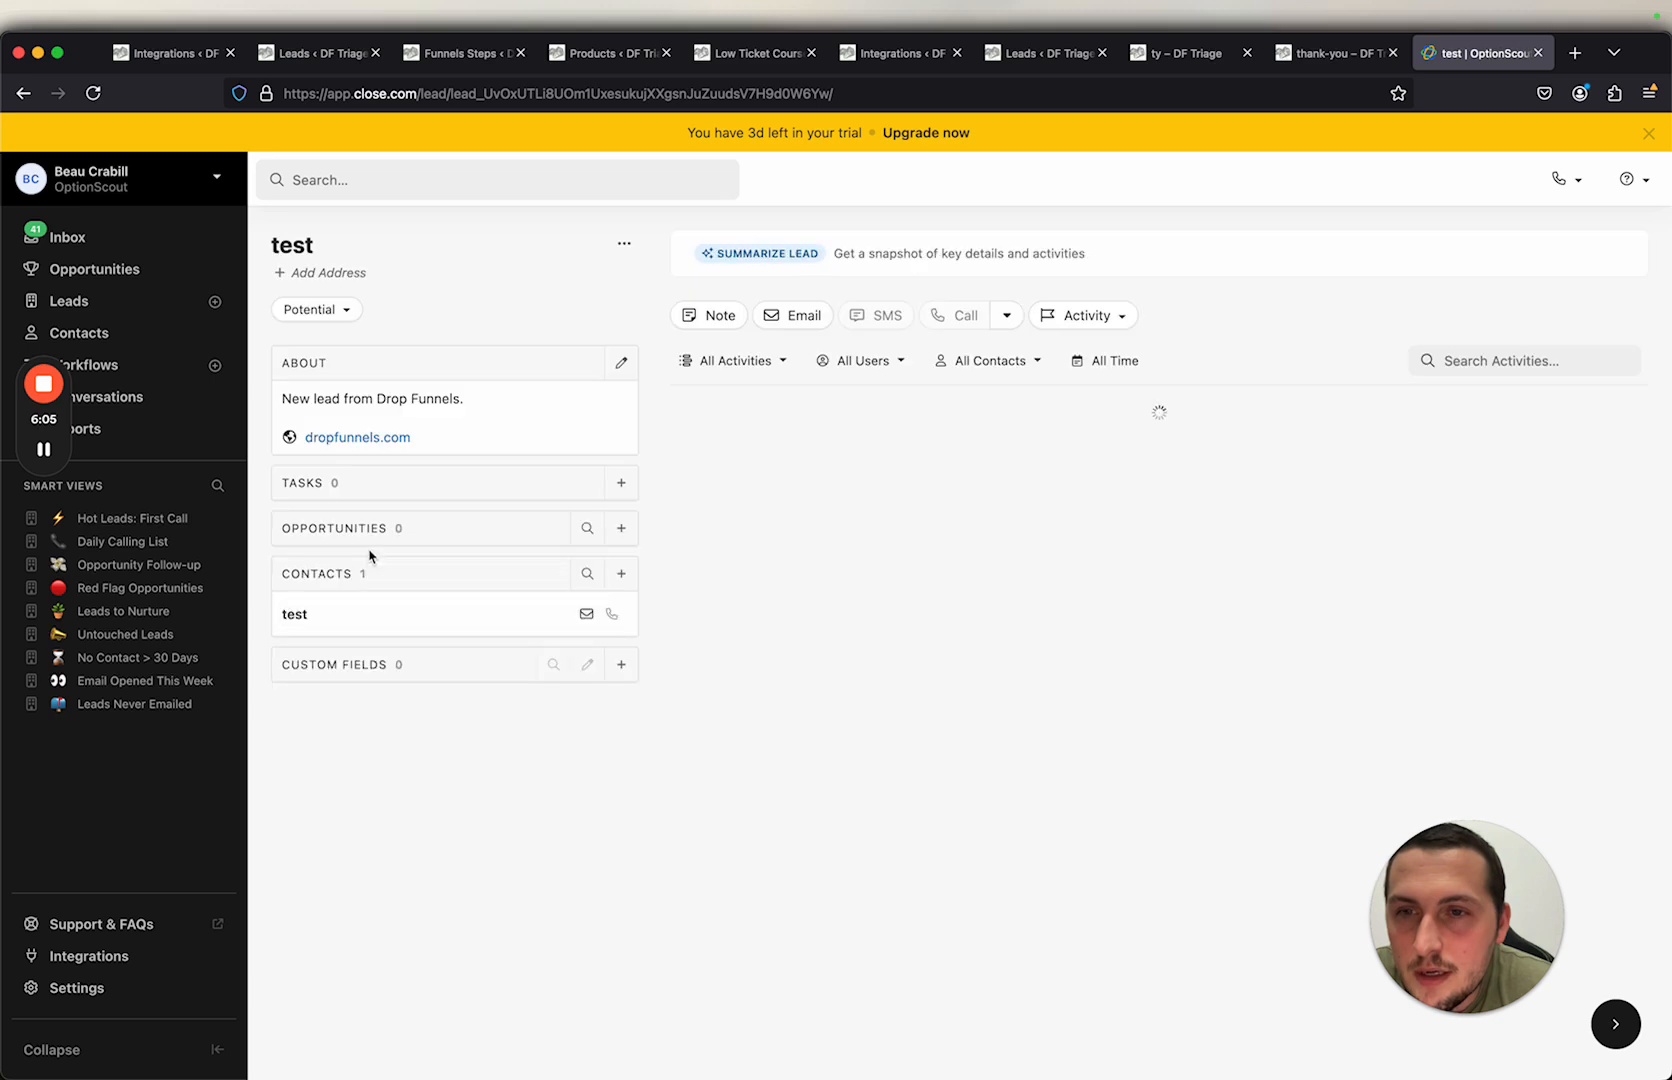
right_click(588, 610)
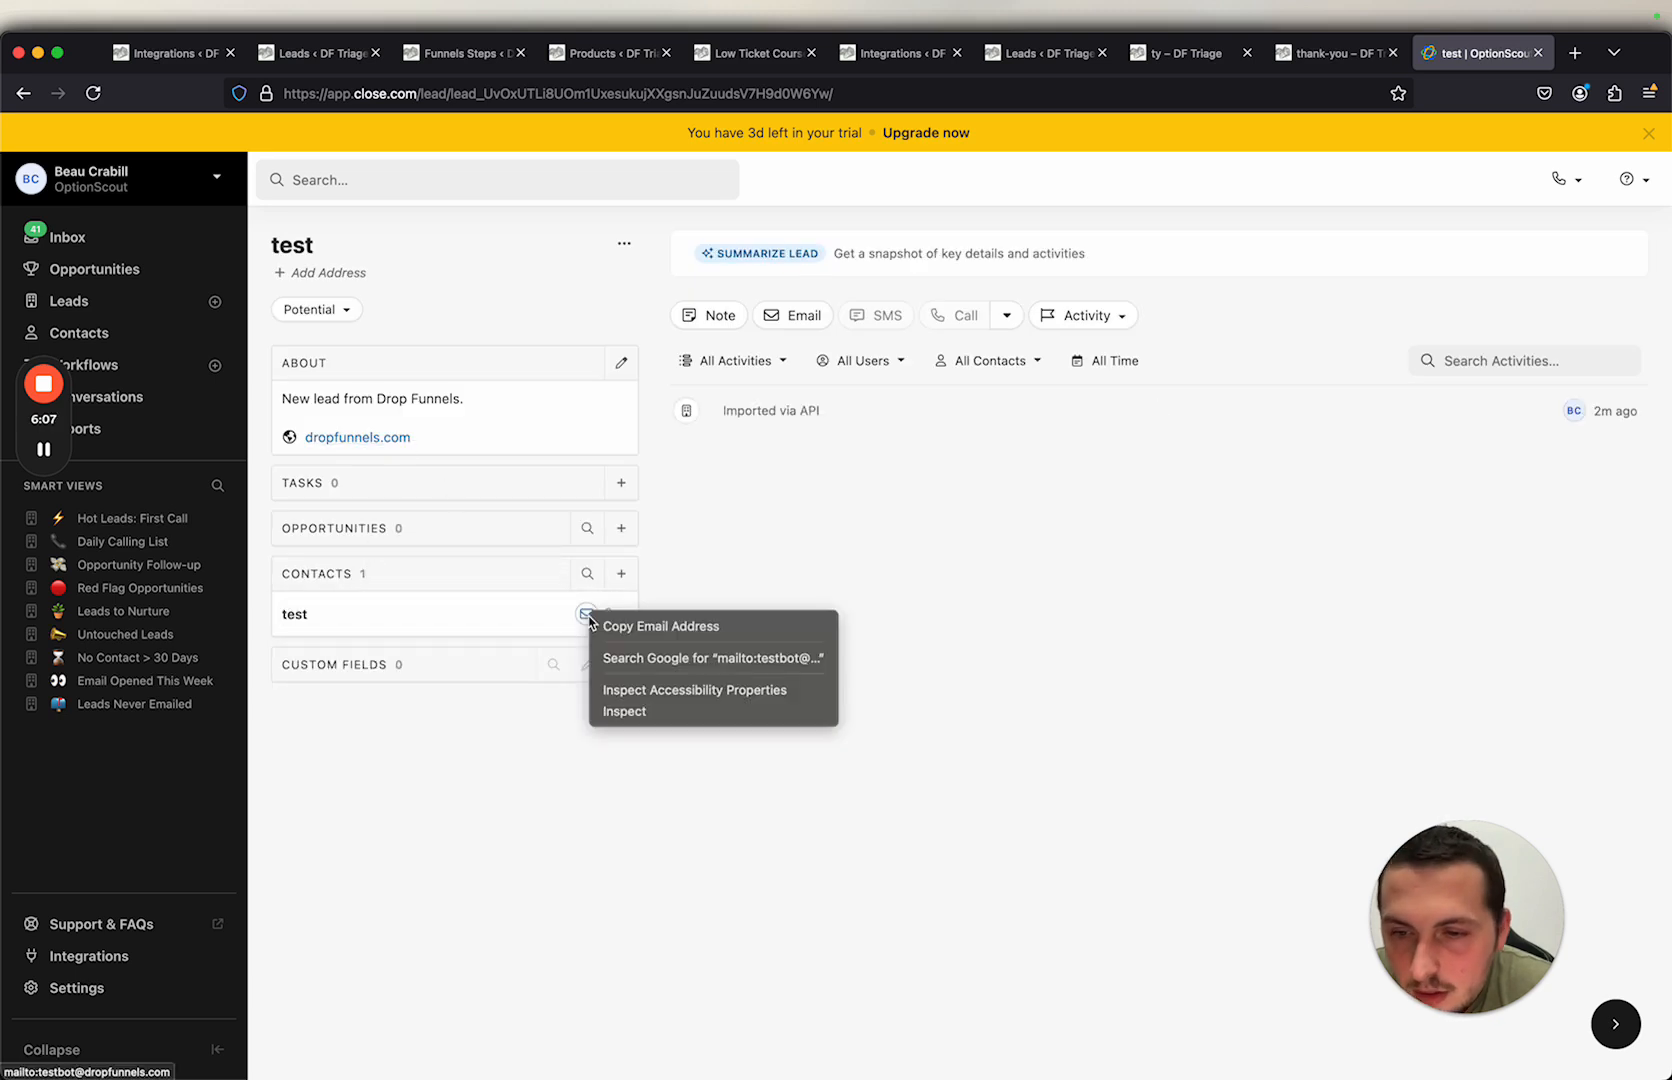
click(676, 626)
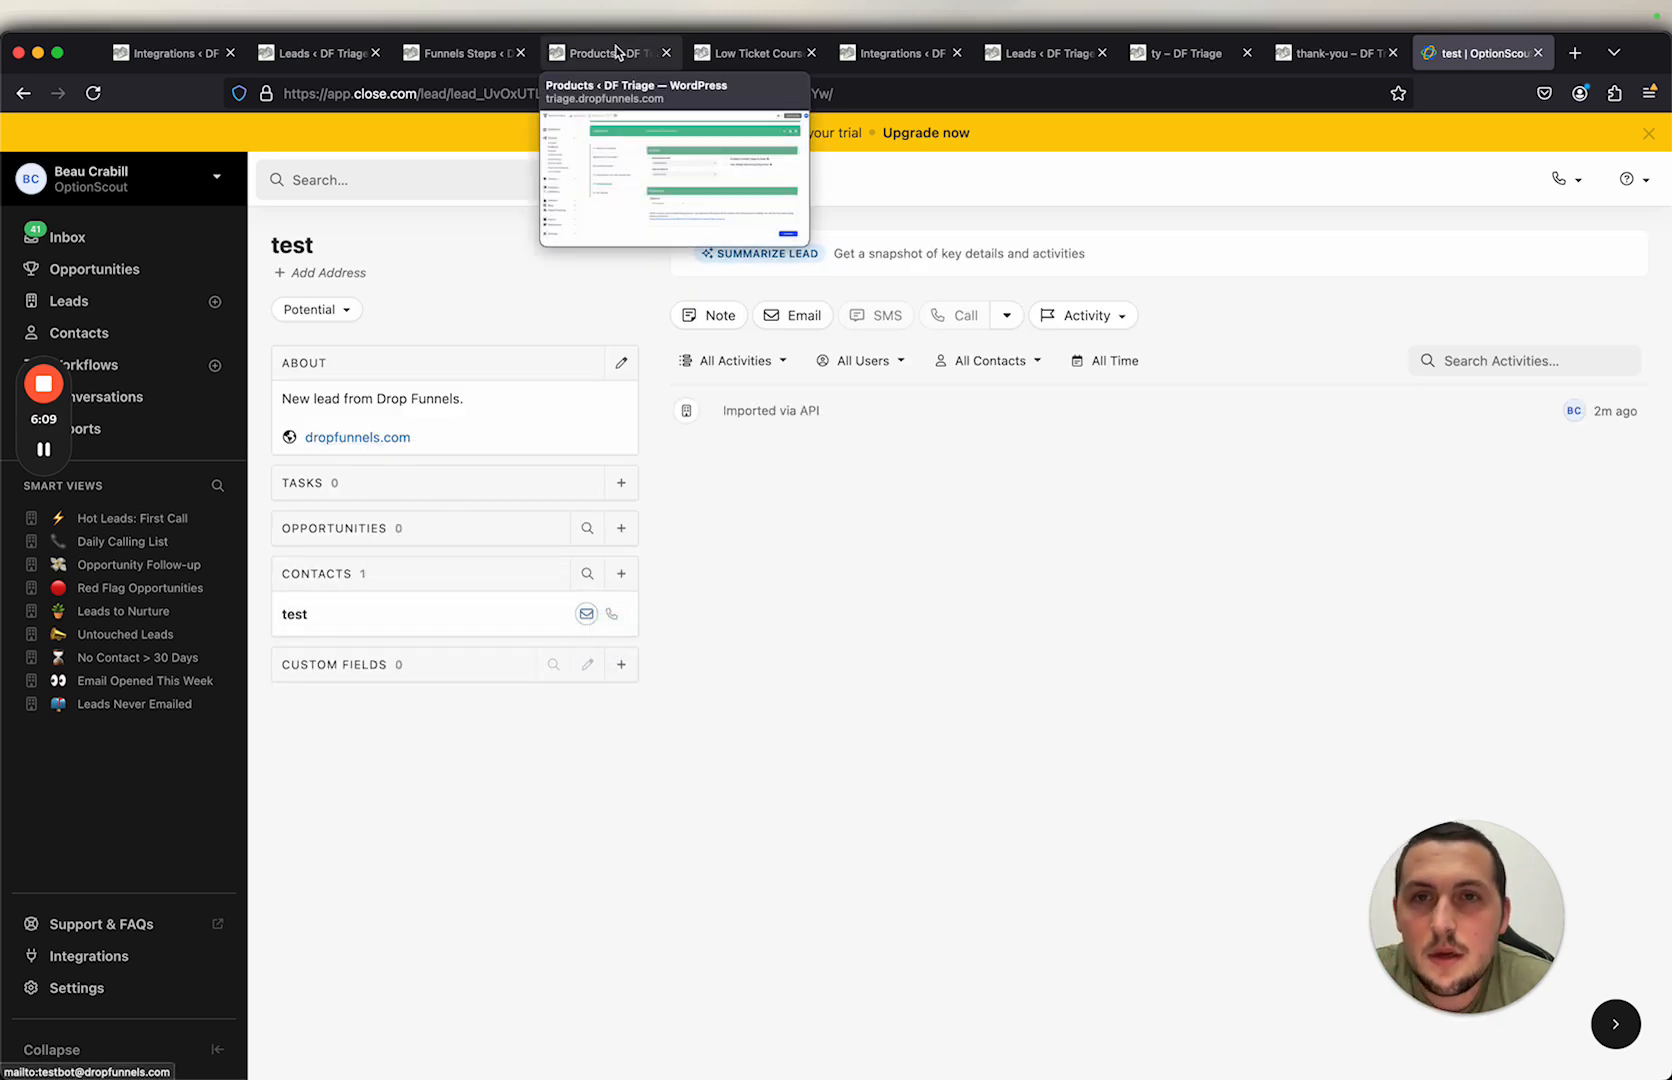
Step: Fill the checkout form with the copied email, first name test and last name bot
click(757, 53)
click(599, 401)
key(super+v)
click(591, 251)
text(test)
click(580, 300)
text(b)
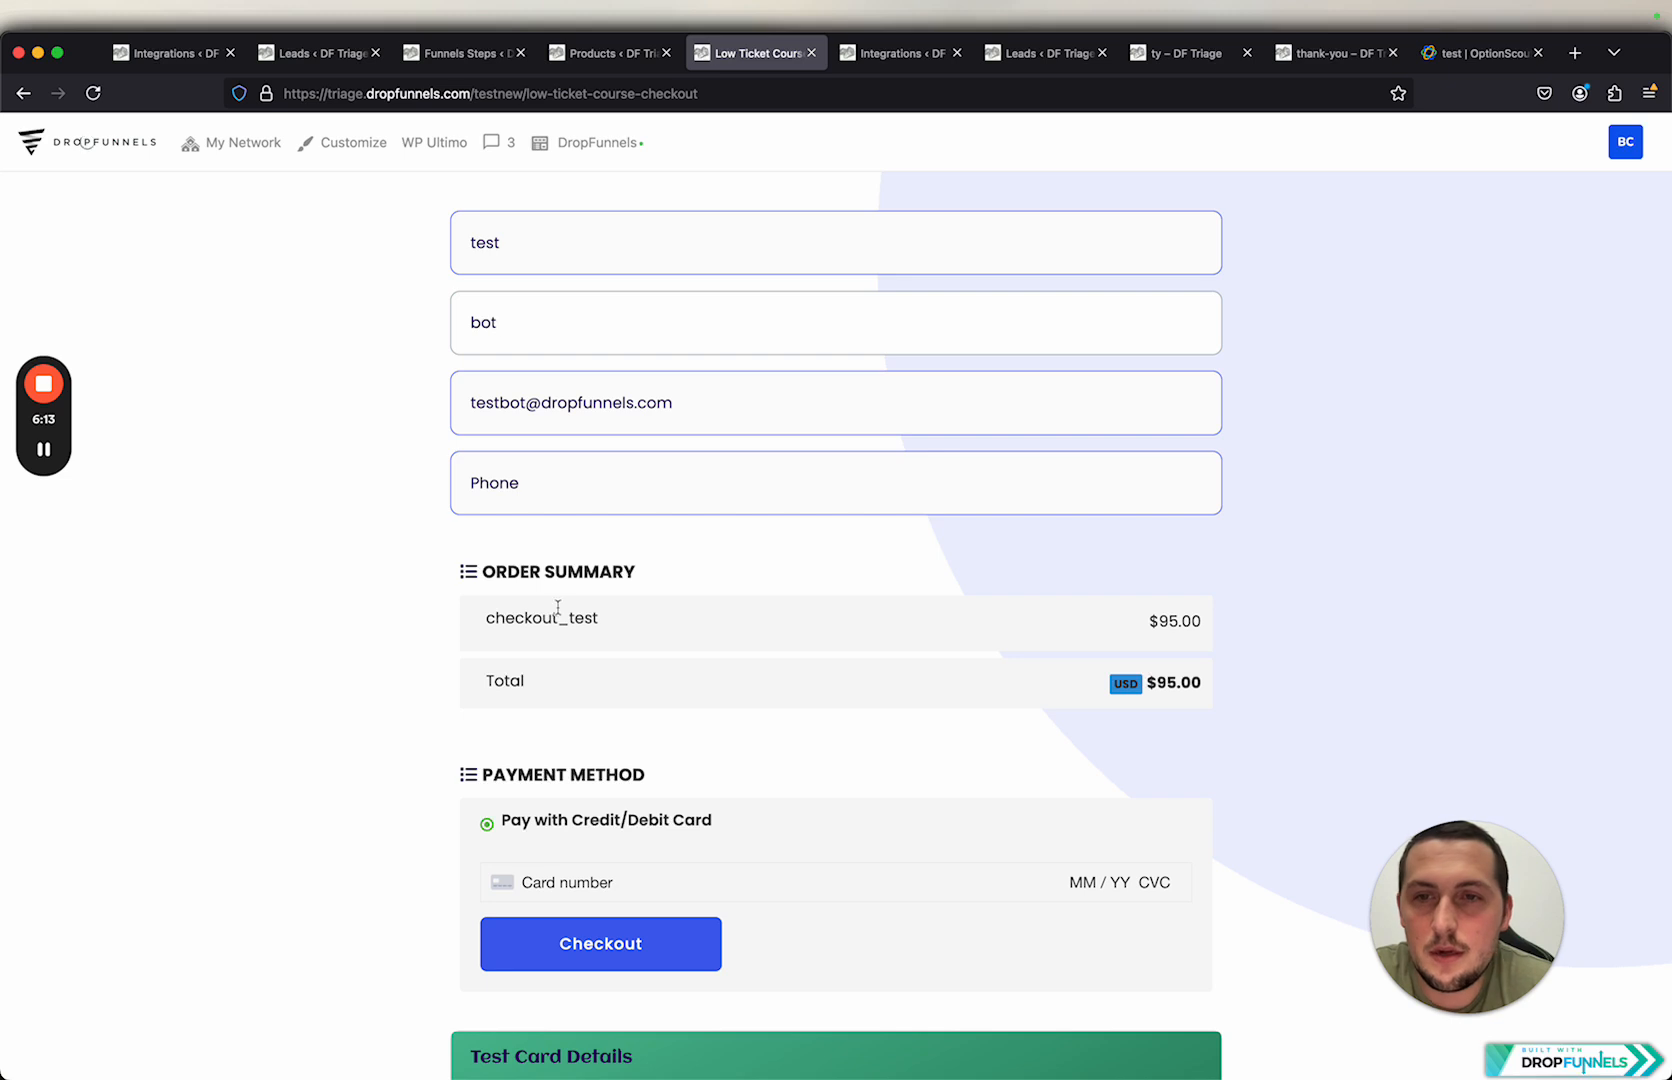
Step: Enter the test card number, expiry, CVC and ZIP, then complete the checkout
scroll(840, 643, down, 5)
click(1187, 527)
scroll(569, 625, up, 2)
key(super+shift+4)
drag(363, 551, 1303, 892)
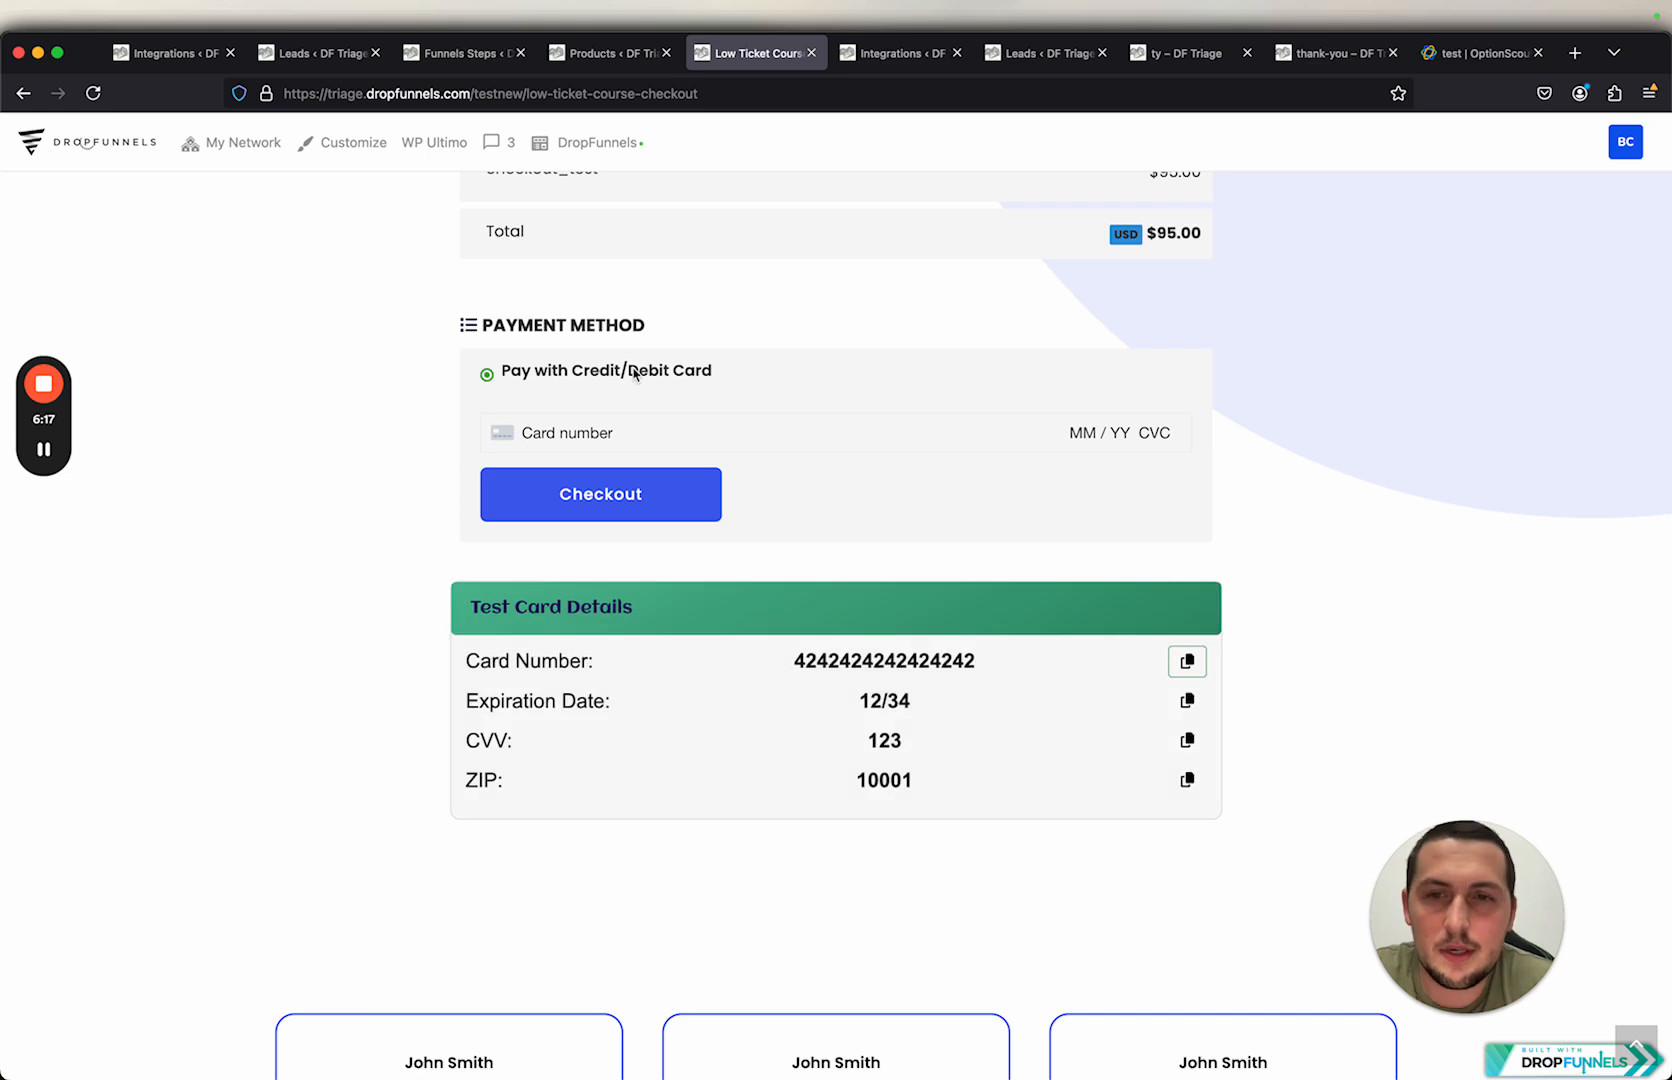
click(633, 440)
key(super+v)
text(12 / 34 123 4123)
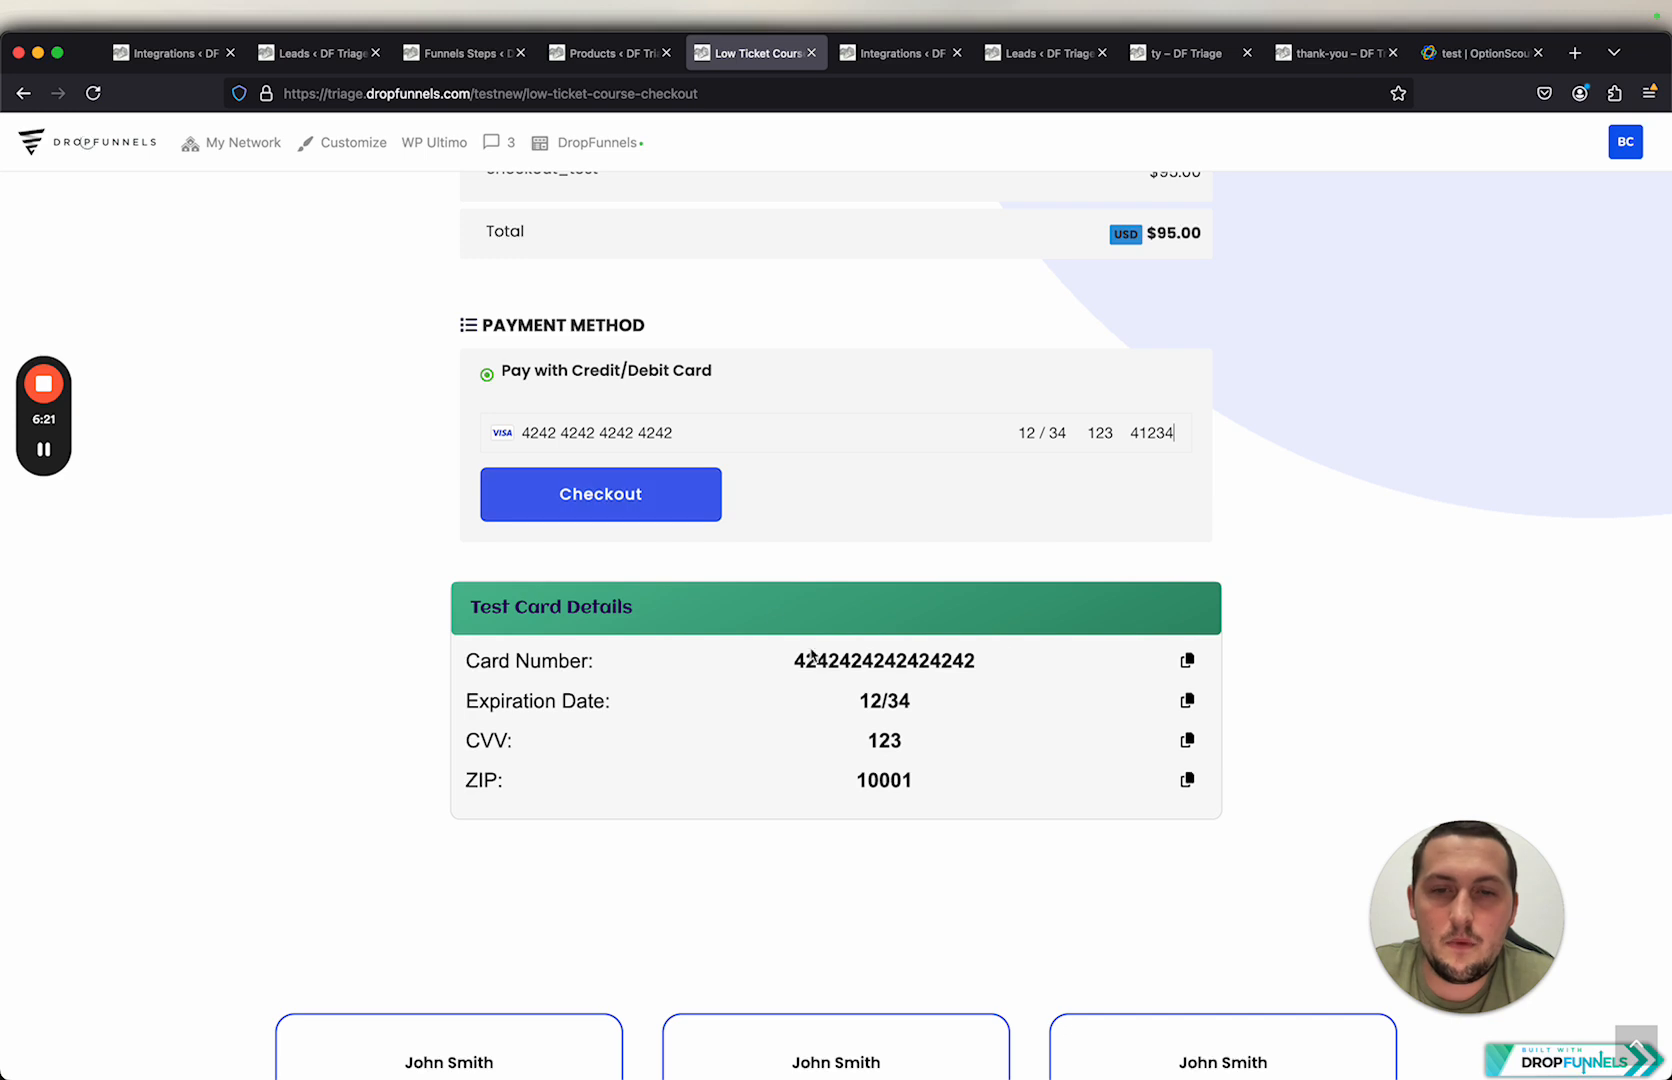
click(610, 502)
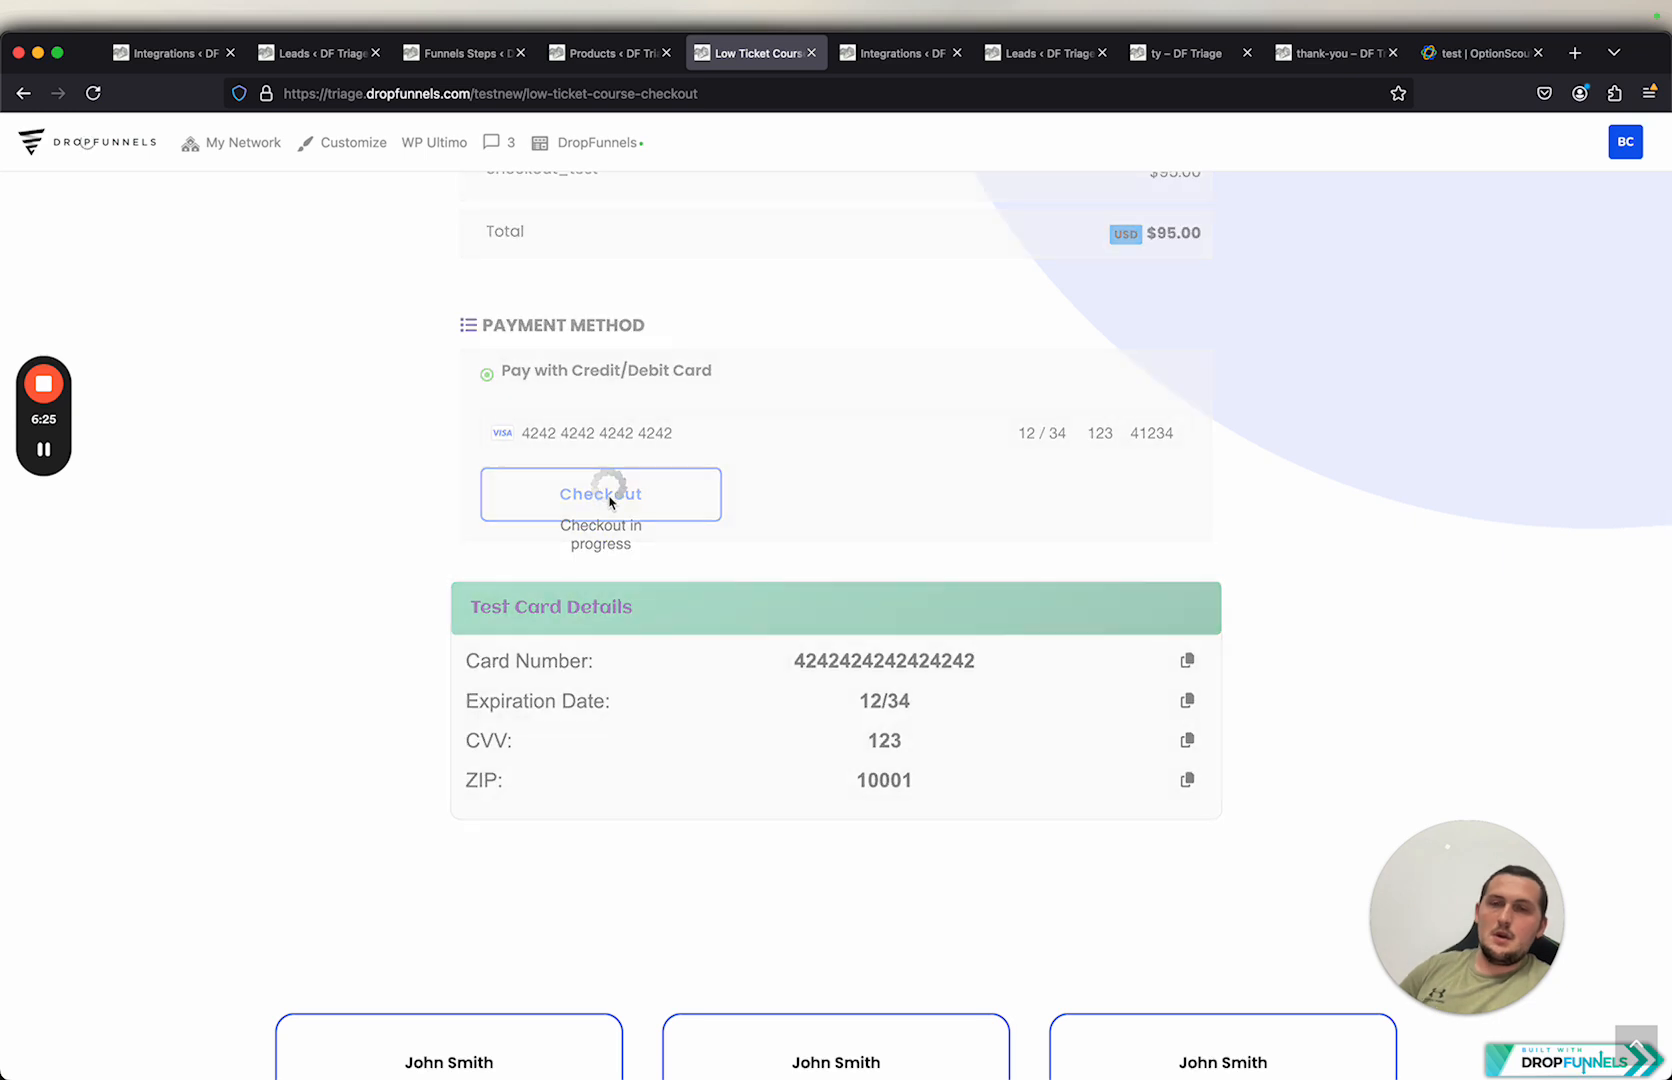
Step: Refresh the test lead in Close to check its status
mouse_move(46, 445)
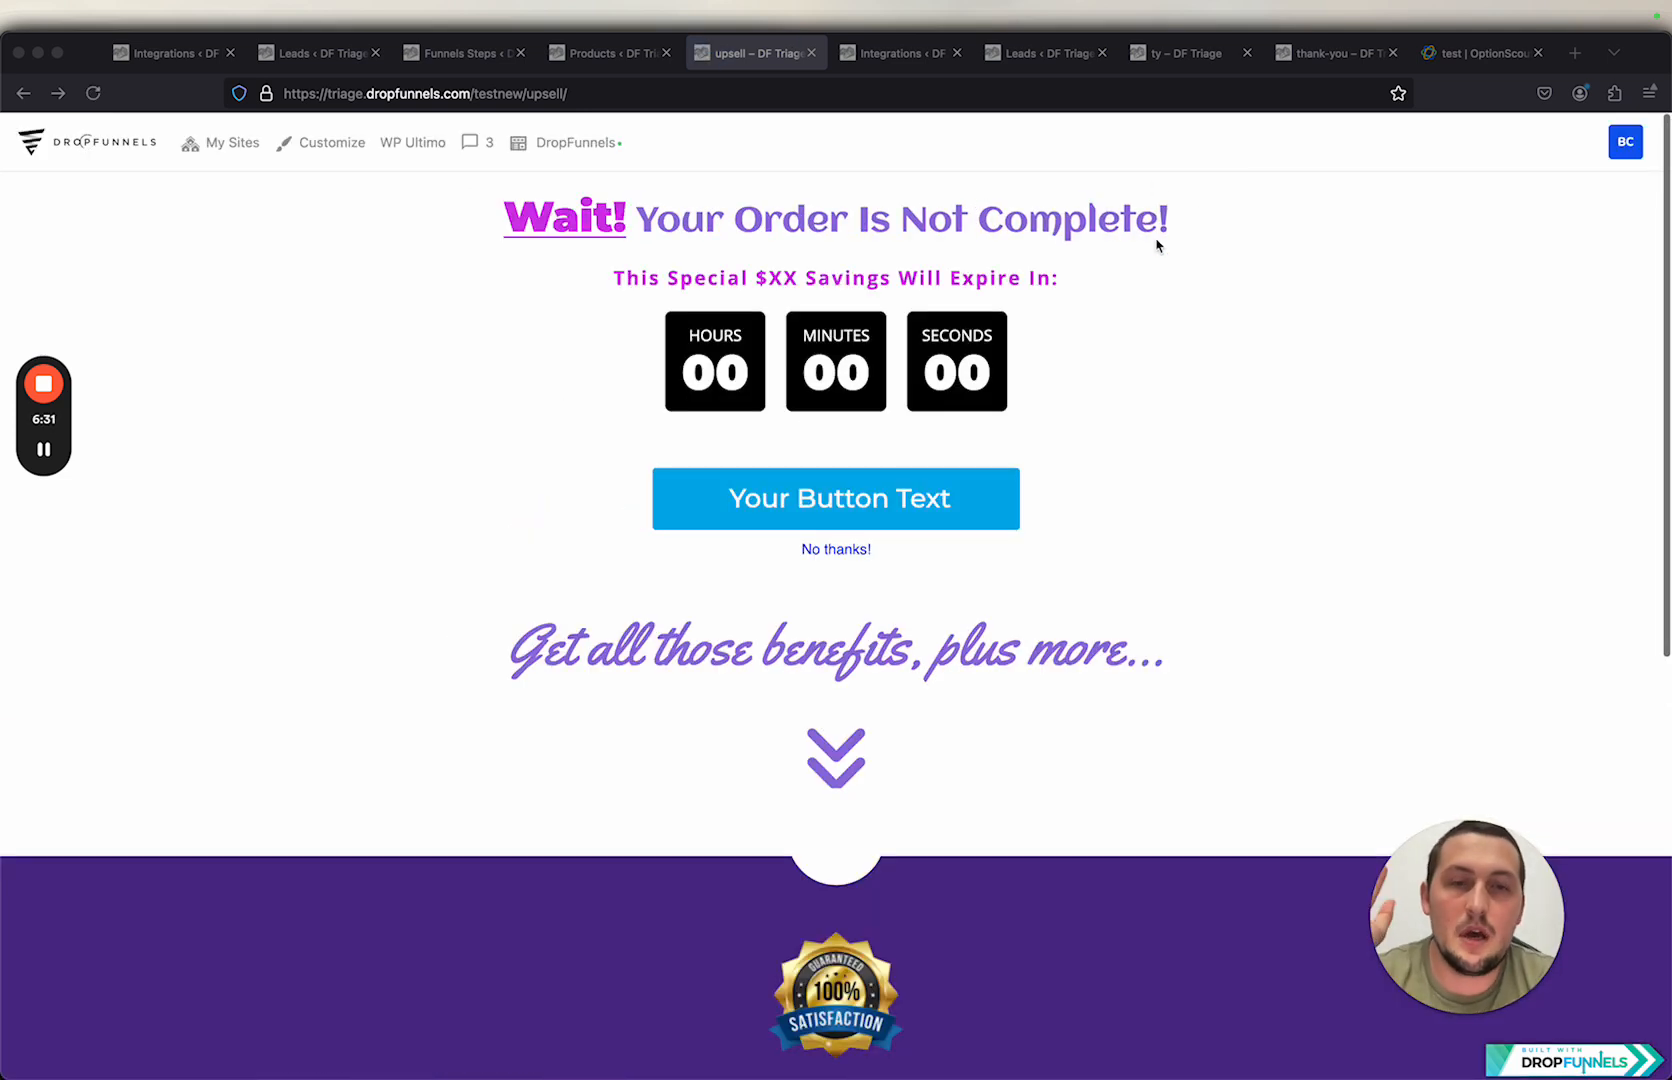
click(1478, 53)
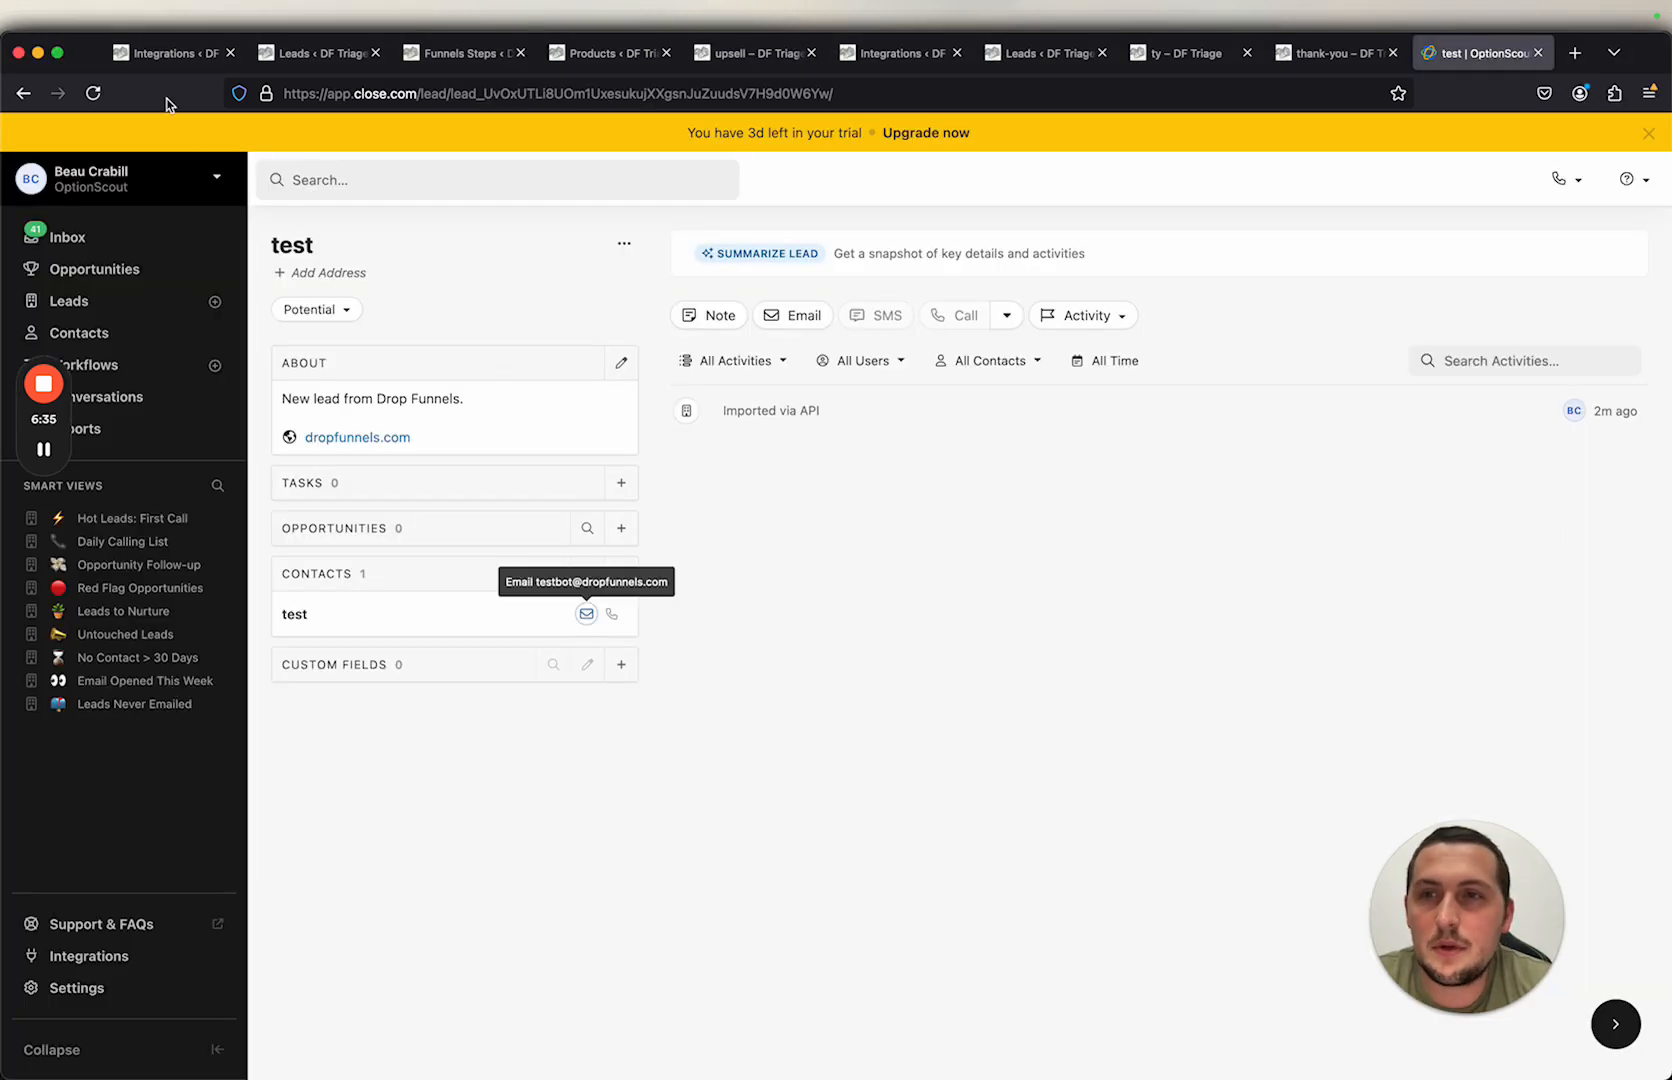
click(93, 93)
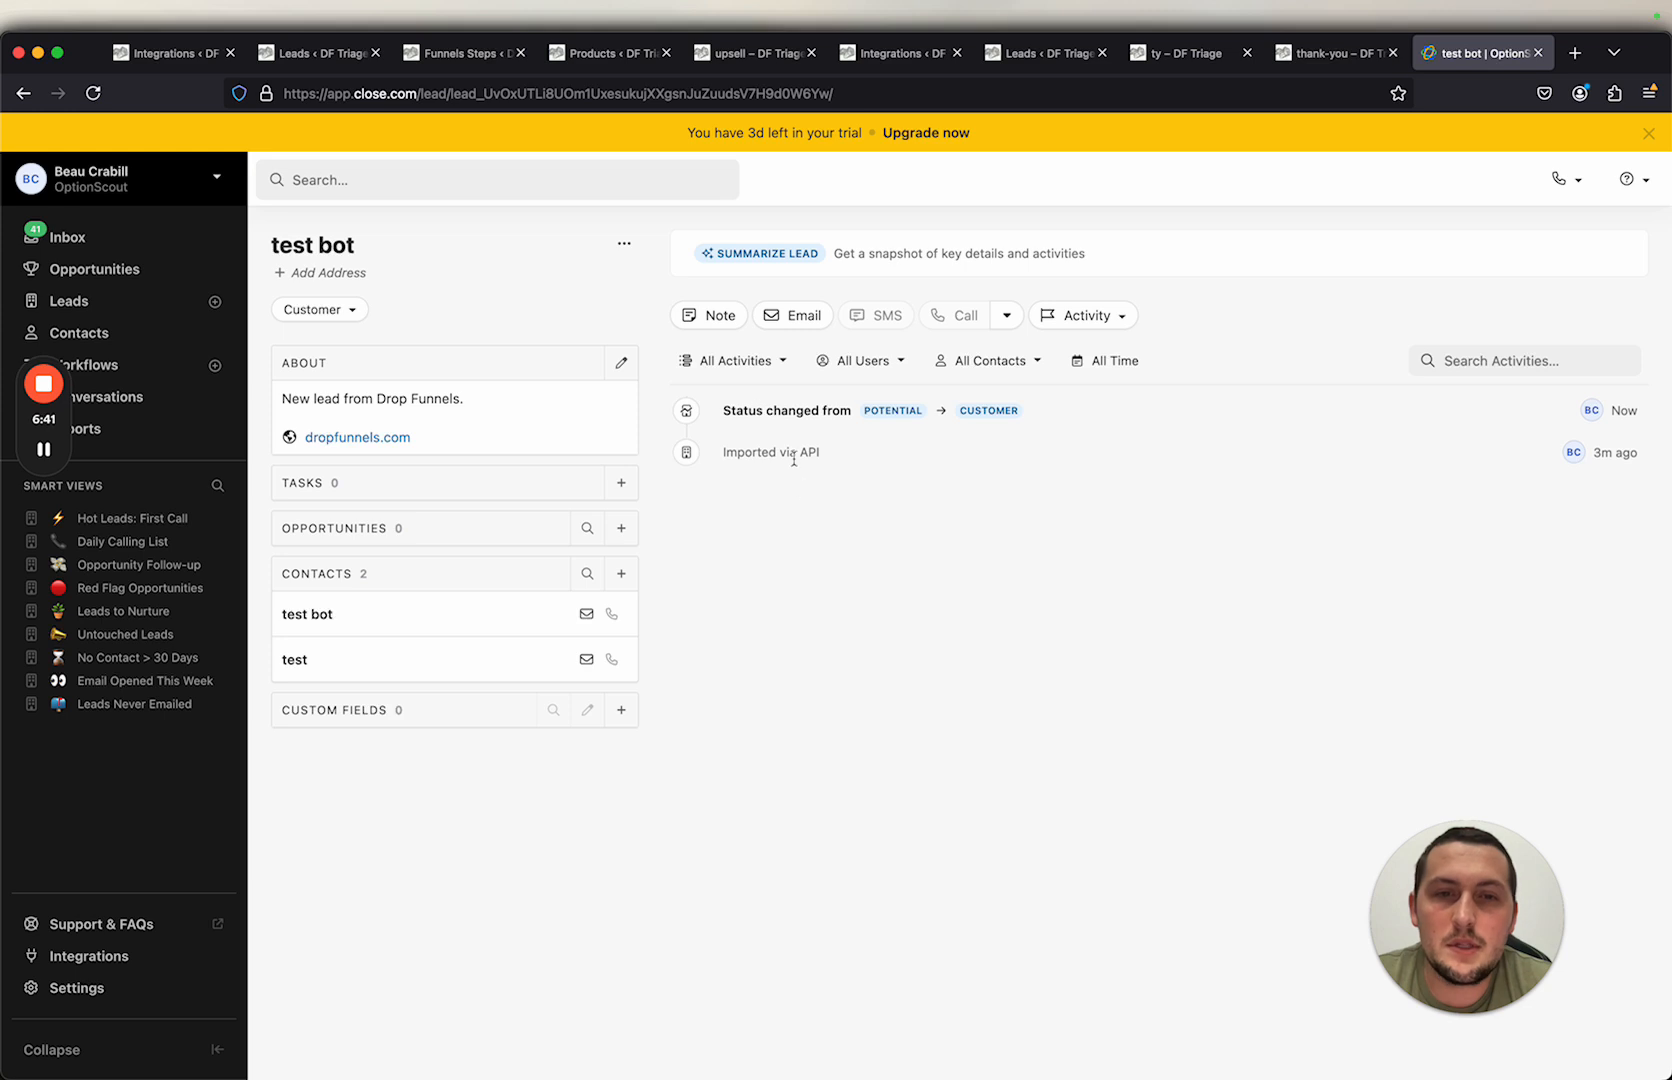
Step: Buy the upsell product on the upsell page
click(743, 55)
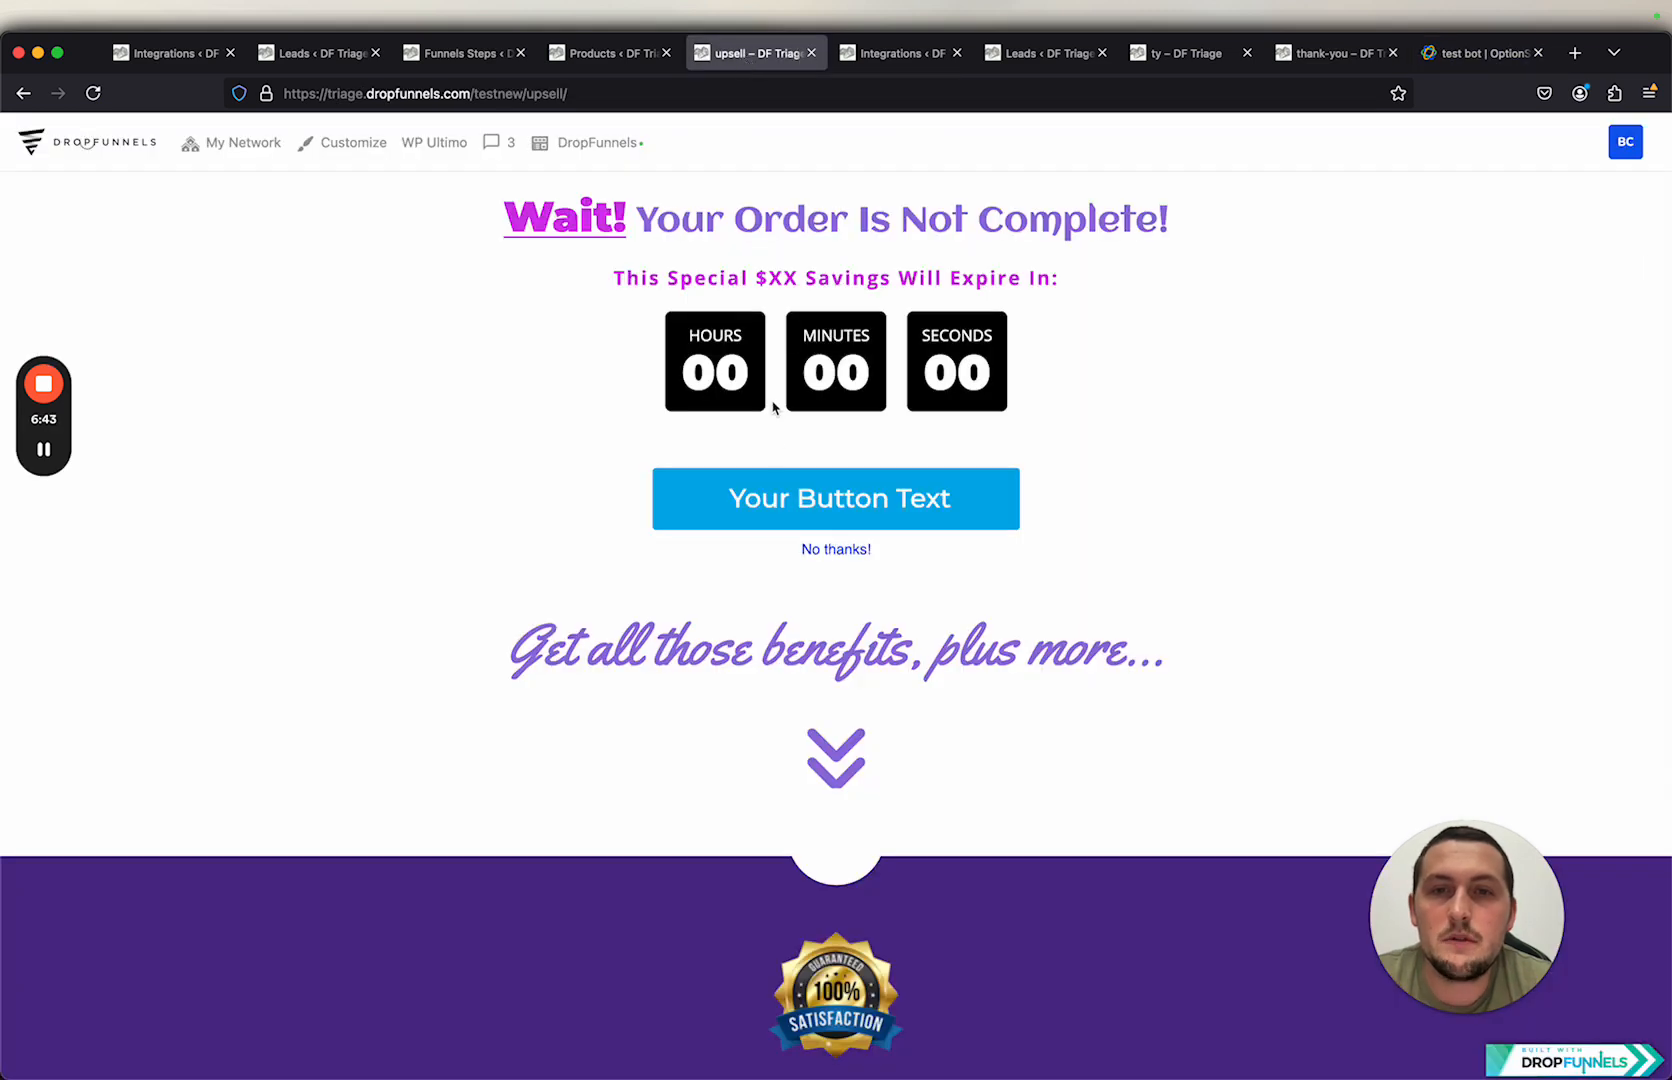
click(825, 512)
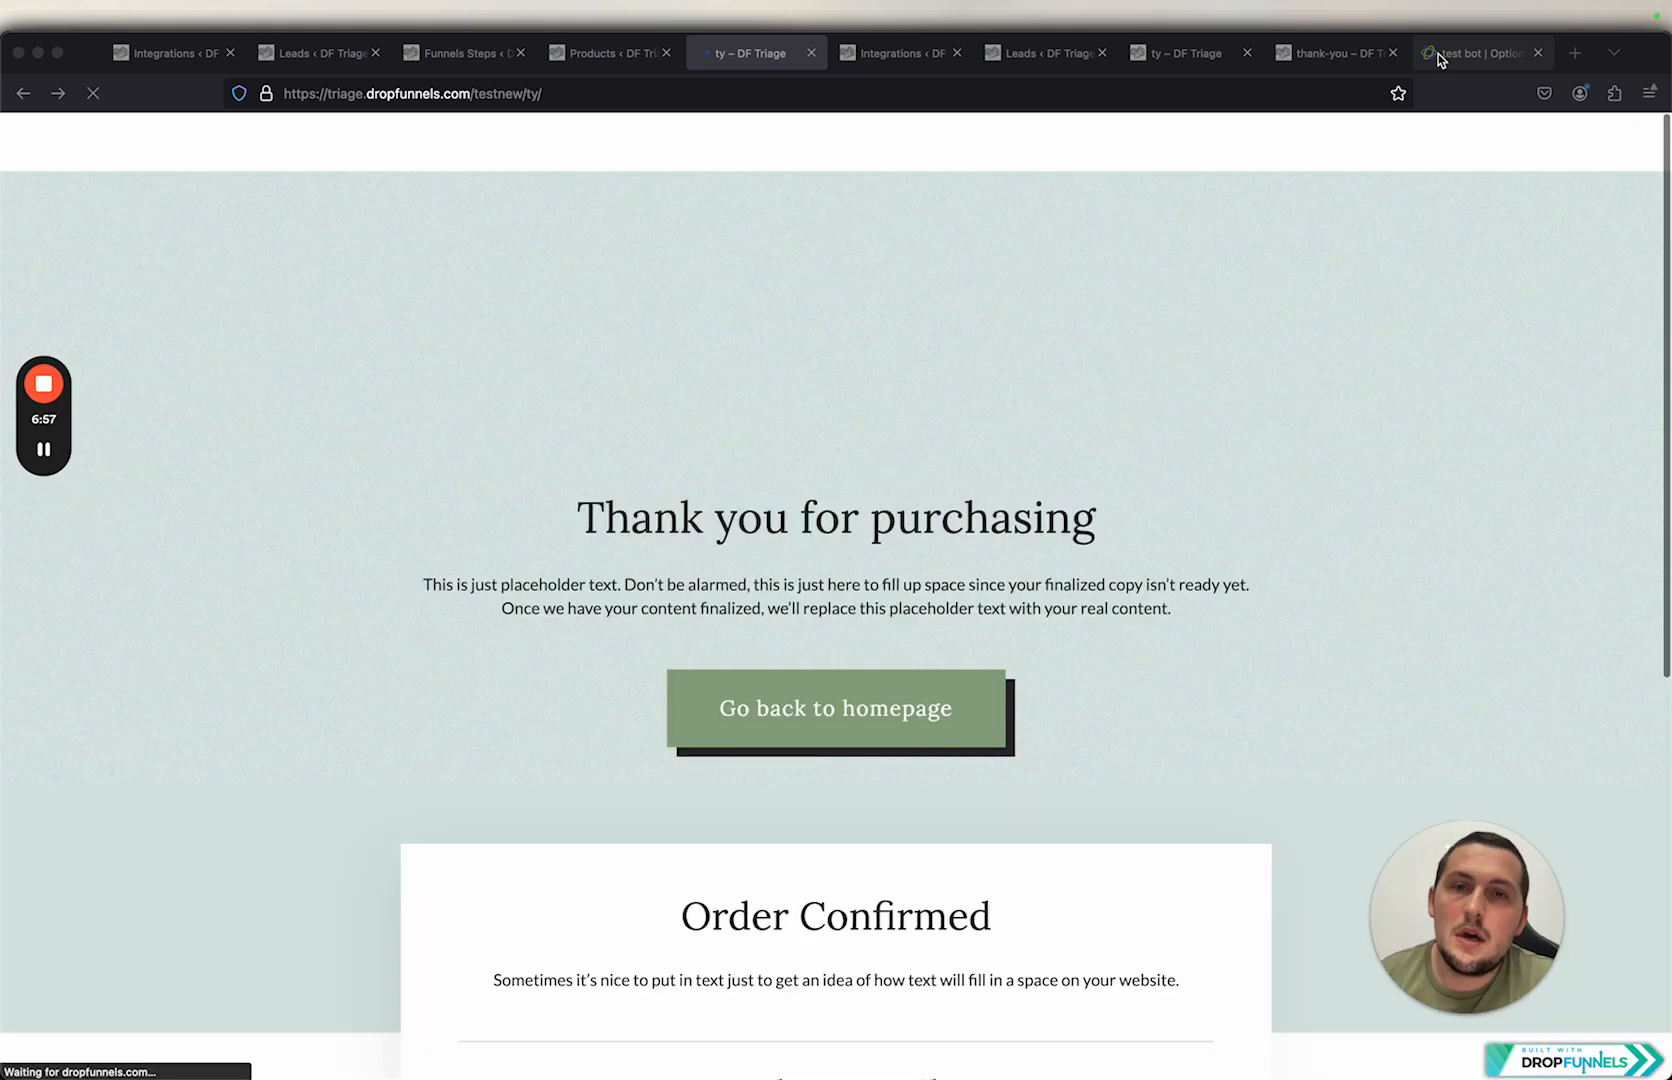
Step: Refresh the lead in Close again to check its new status
click(1437, 60)
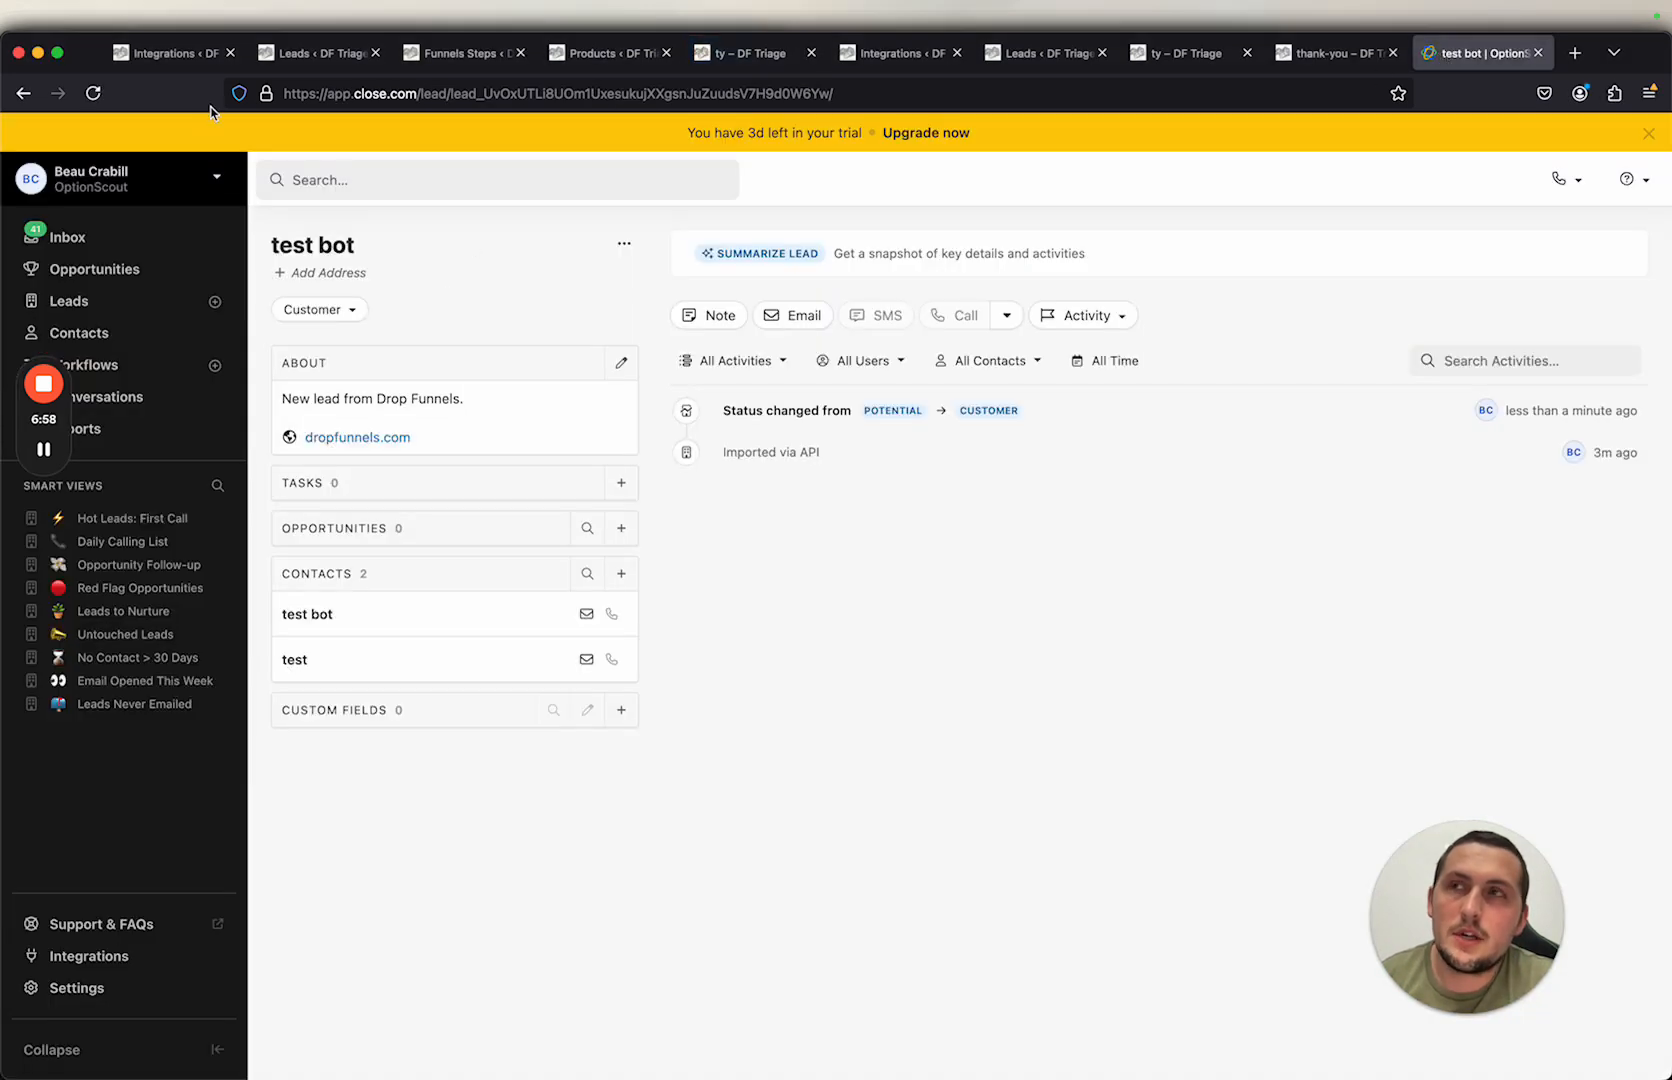
click(93, 93)
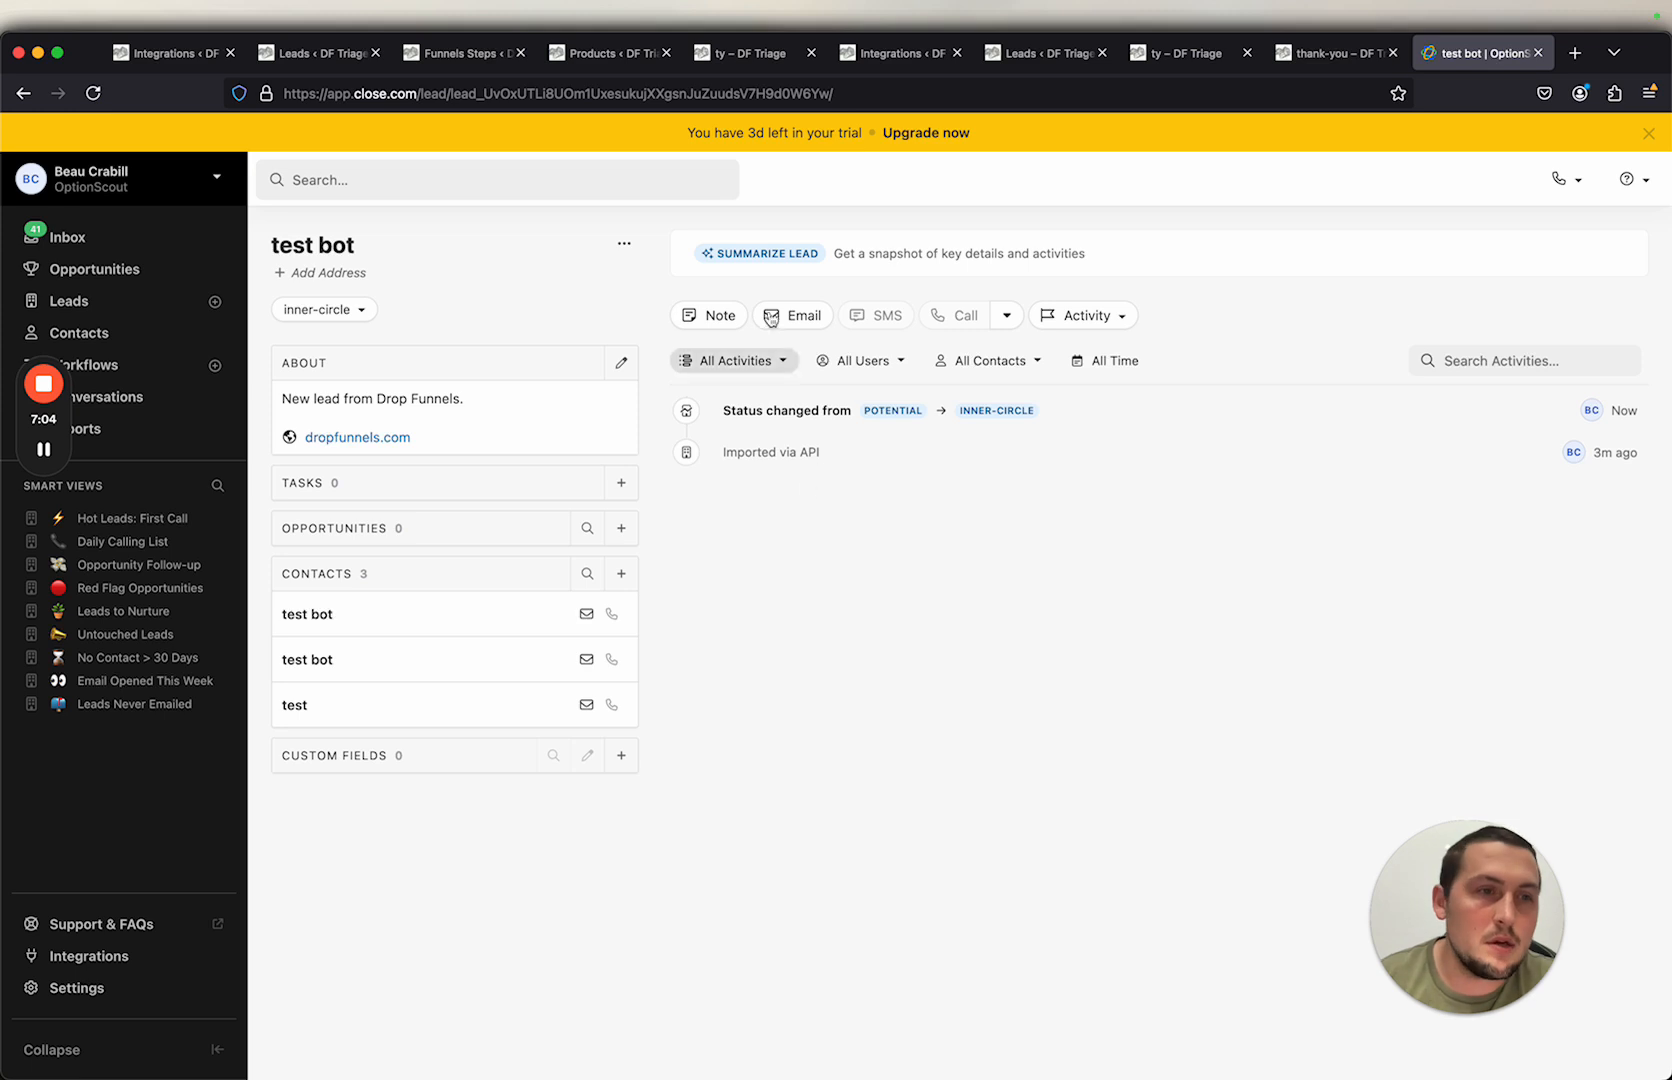
Step: Return to the Products page and review the products' Close.com integration settings
click(626, 63)
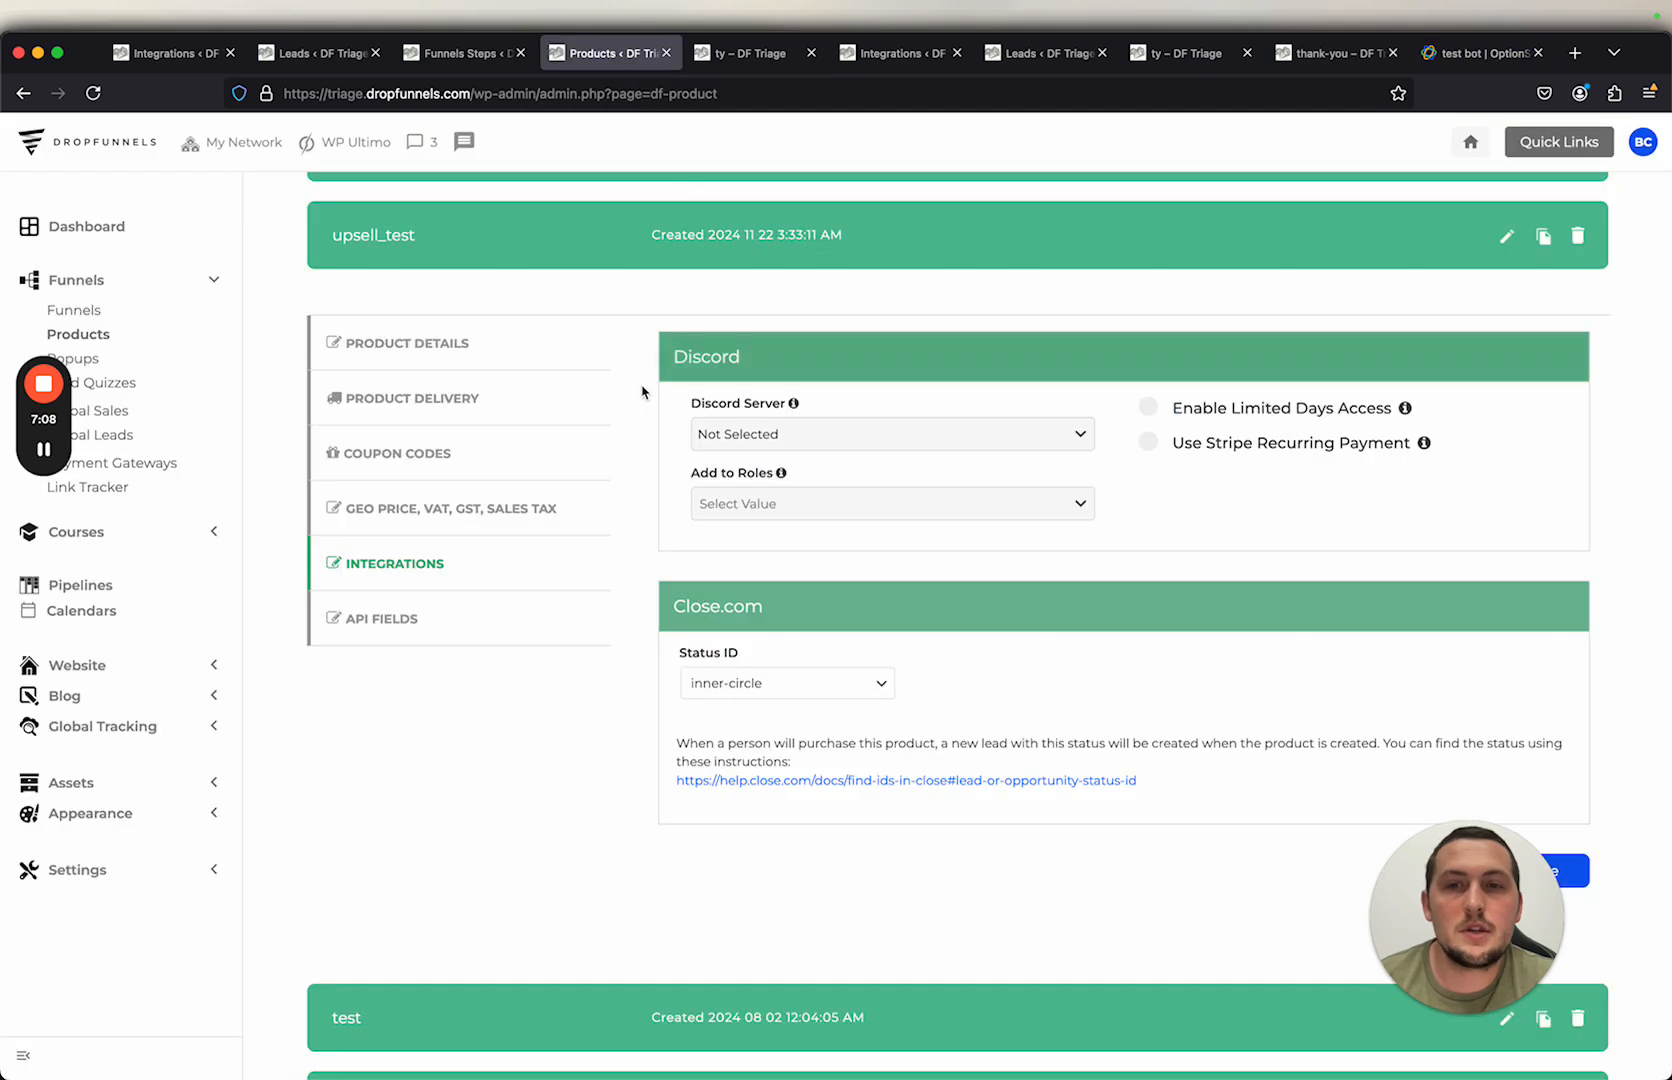
scroll(627, 400, up, 3)
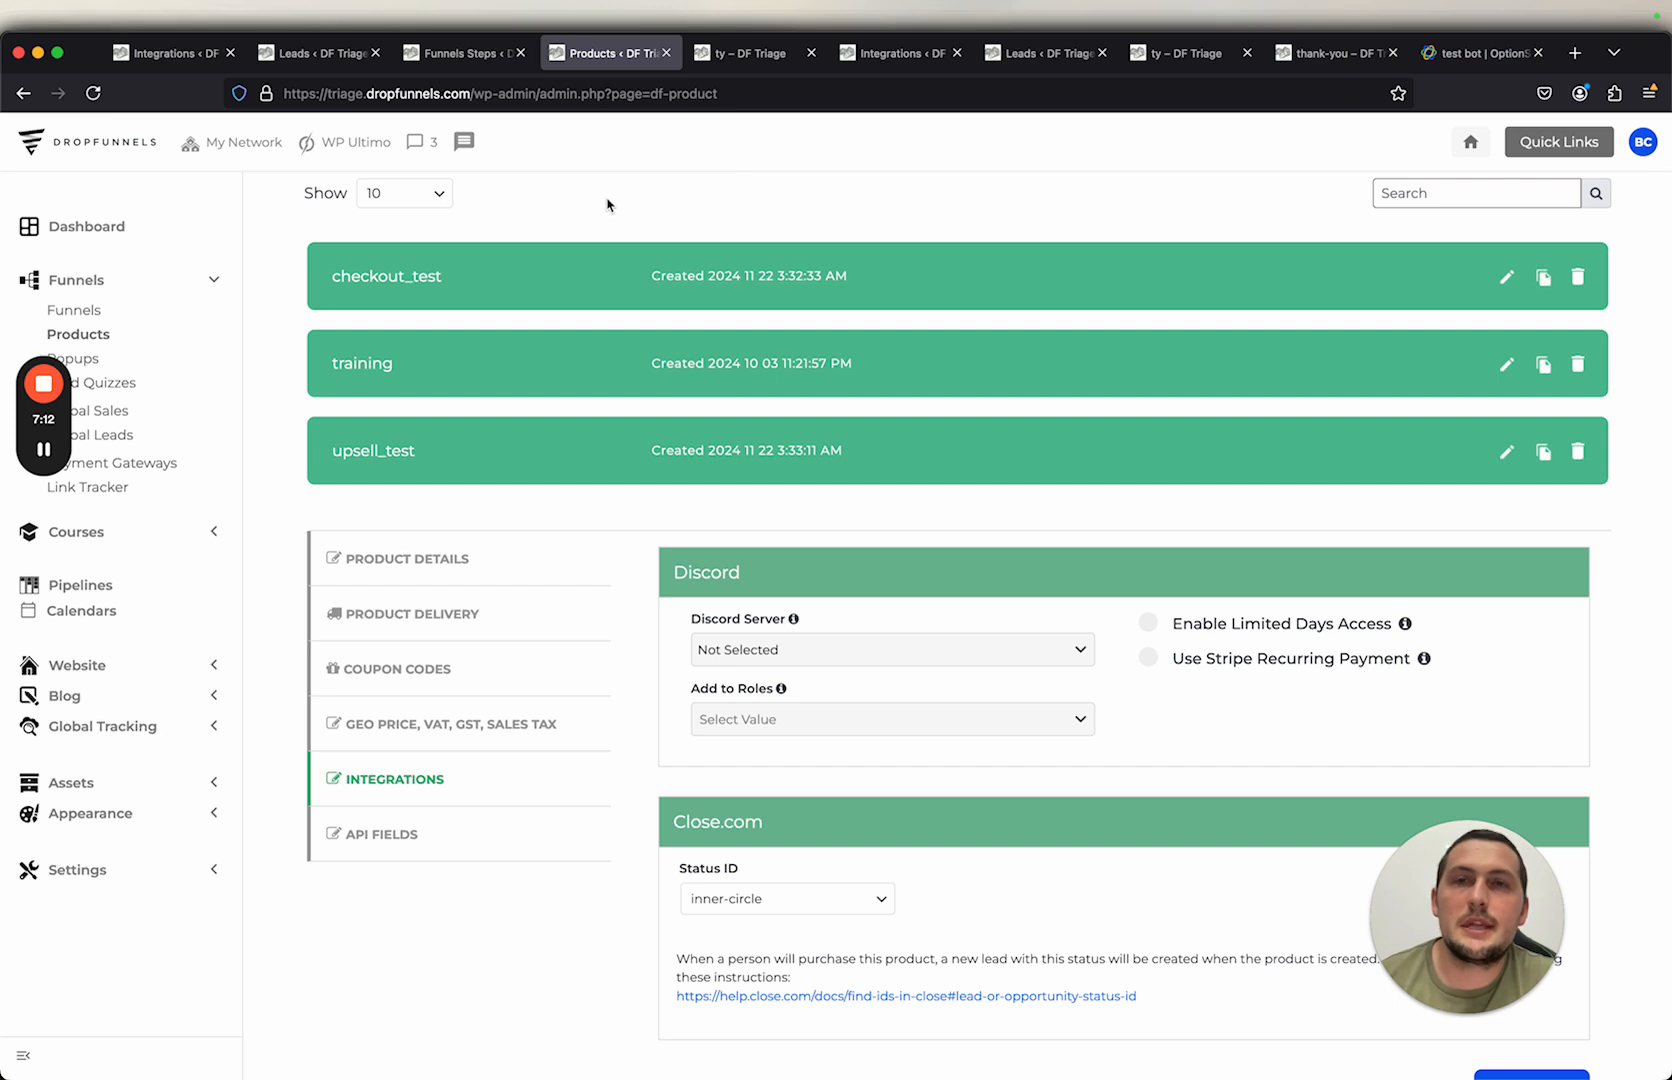
scroll(607, 205, up, 2)
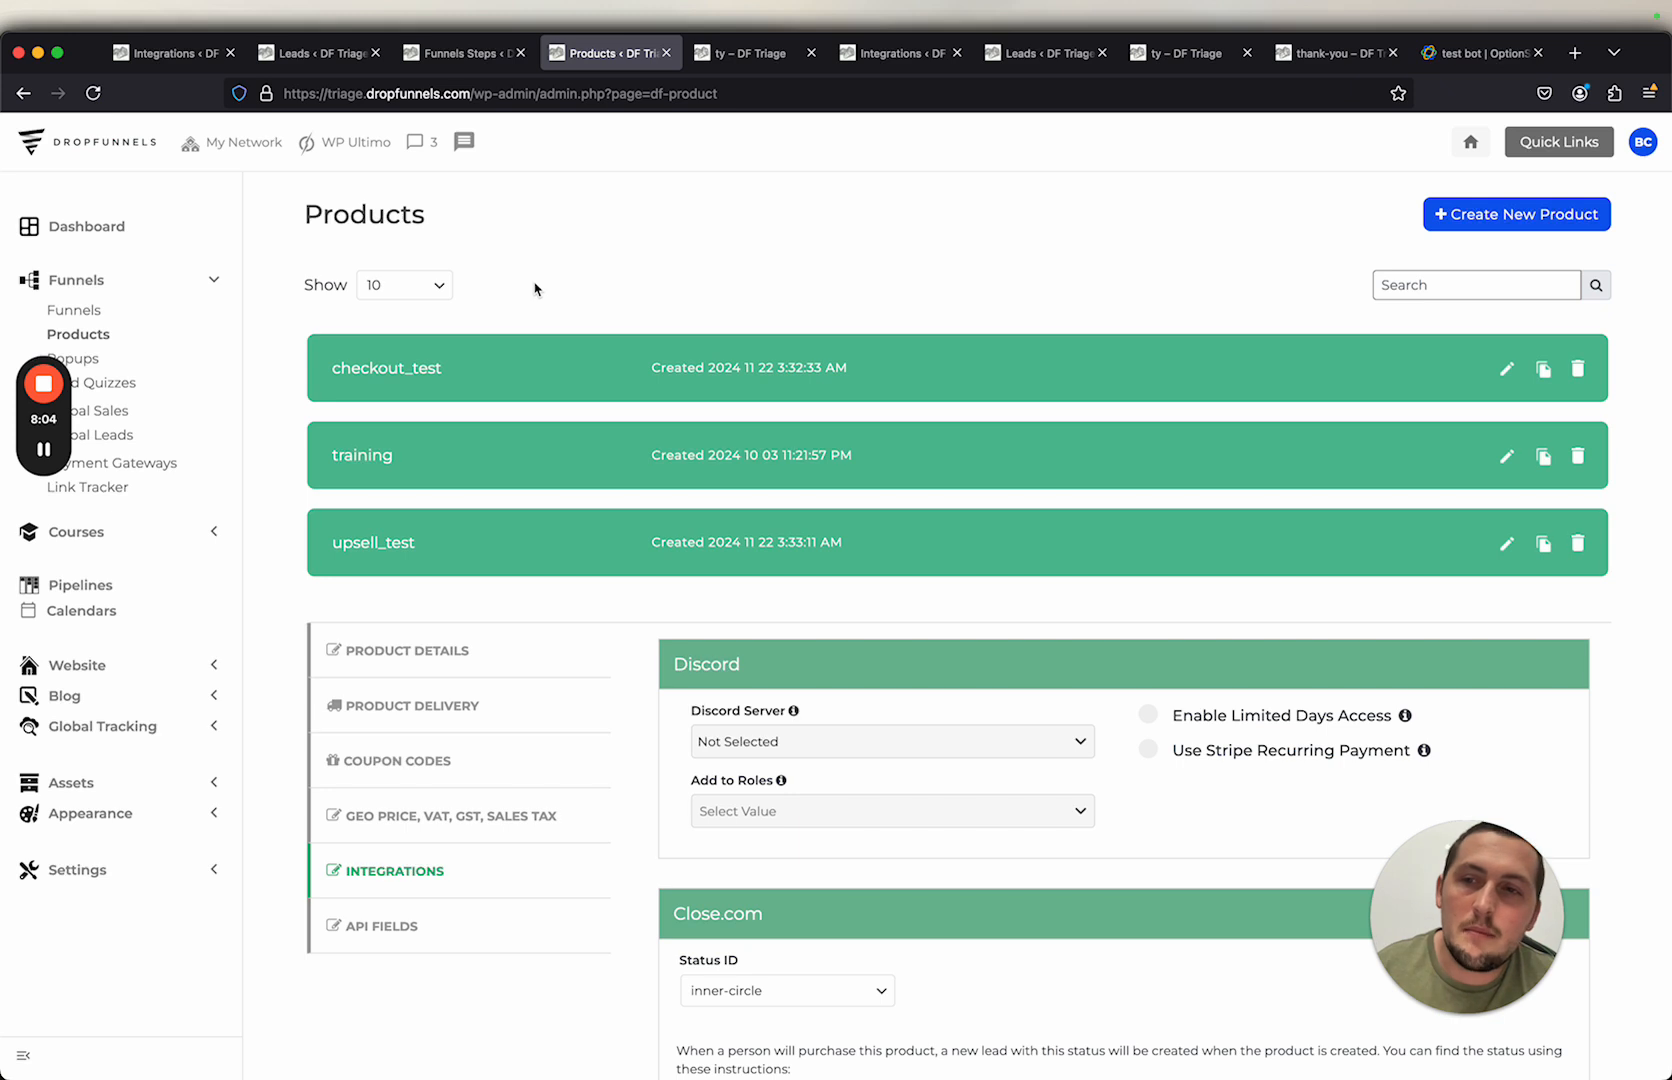
mouse_move(43, 384)
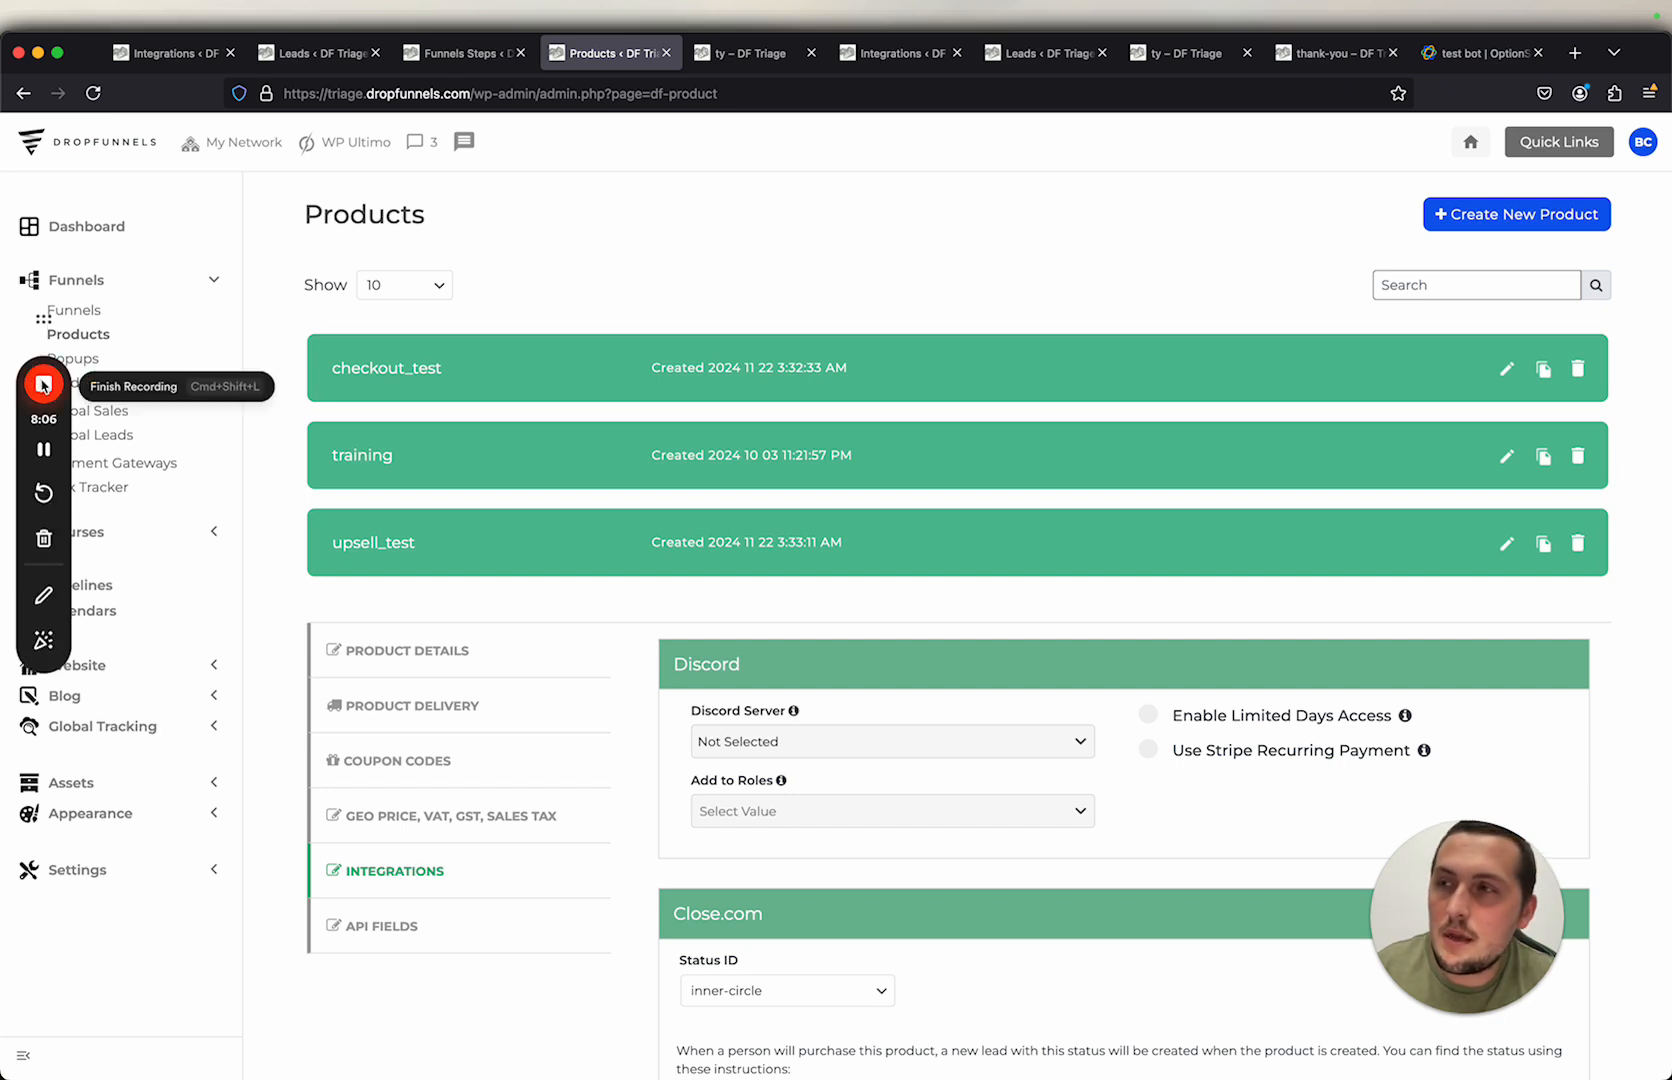